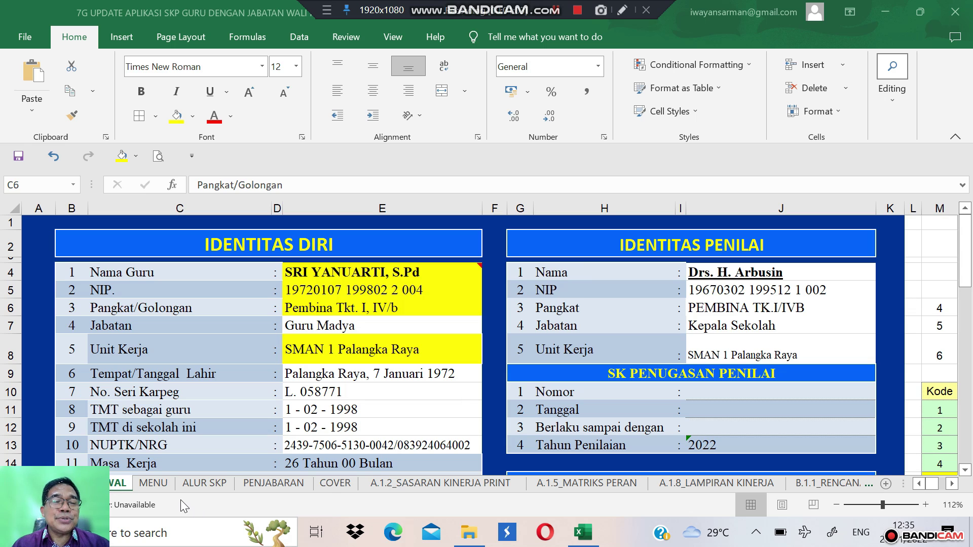
Open the ALUR SKP sheet and read through its regulation notes and employee performance evaluation stages down to the form list.
{"action": "left_click", "coordinate": [205, 483]}
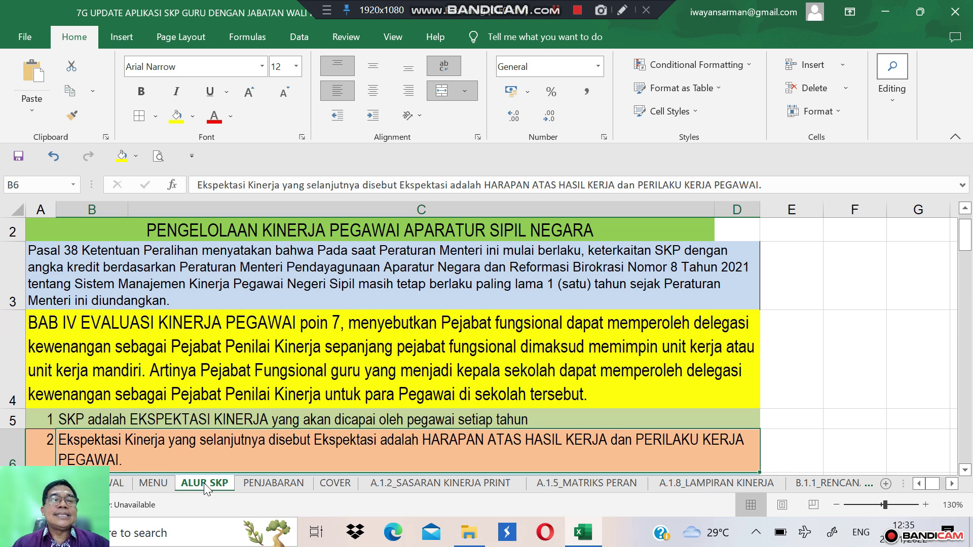
{"action": "left_click", "coordinate": [250, 276]}
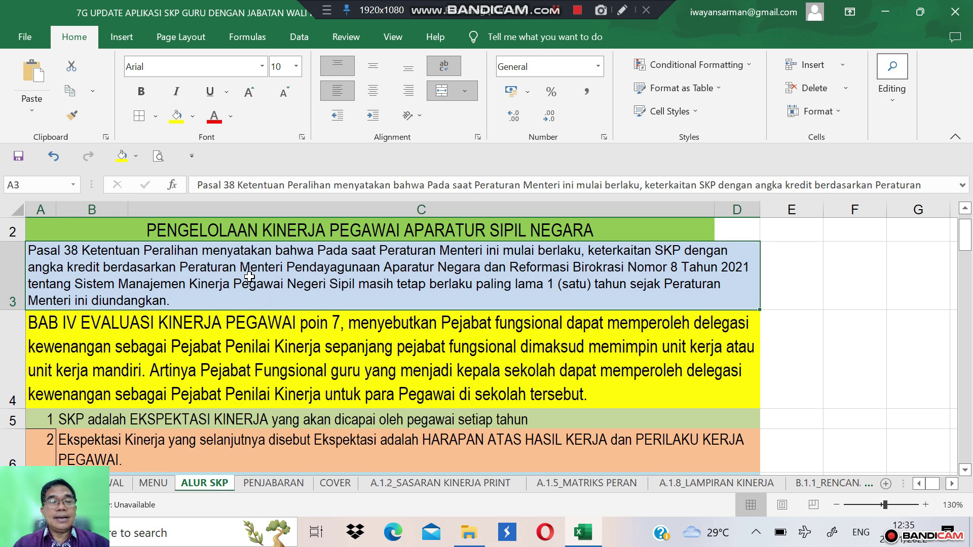
{"action": "key", "text": "Up"}
{"action": "key", "text": "Up"}
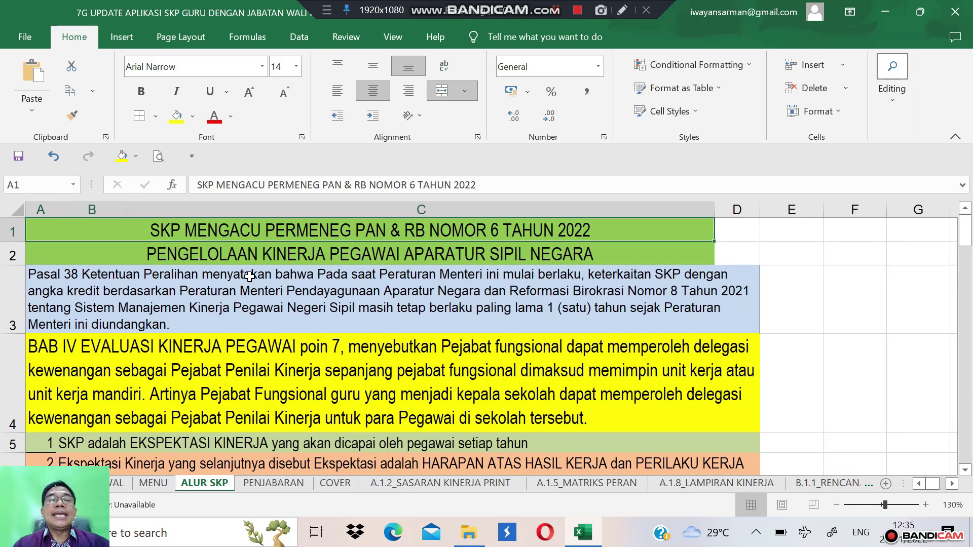
{"action": "key", "text": "Down"}
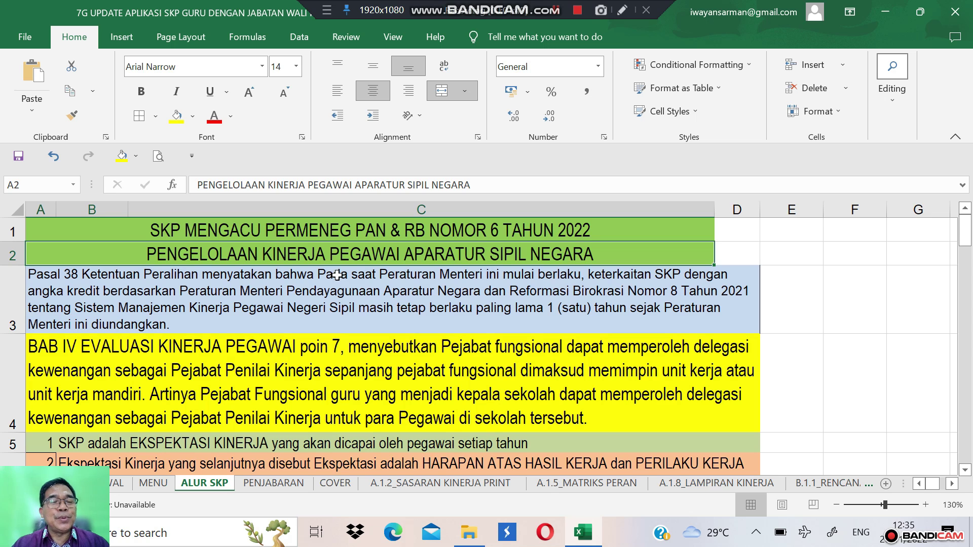
{"action": "left_click", "coordinate": [180, 301]}
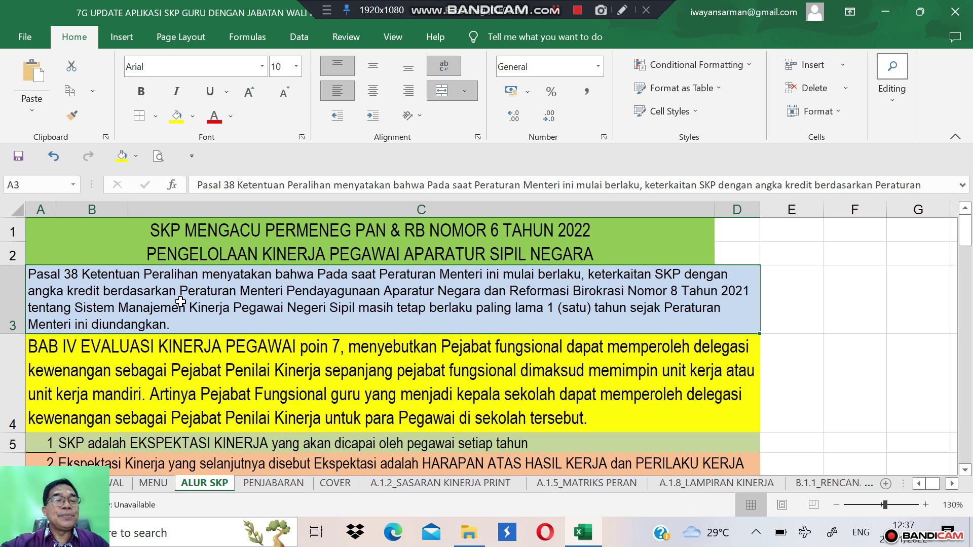
{"action": "scroll", "coordinate": [181, 301], "scroll_direction": "down", "scroll_amount": 1}
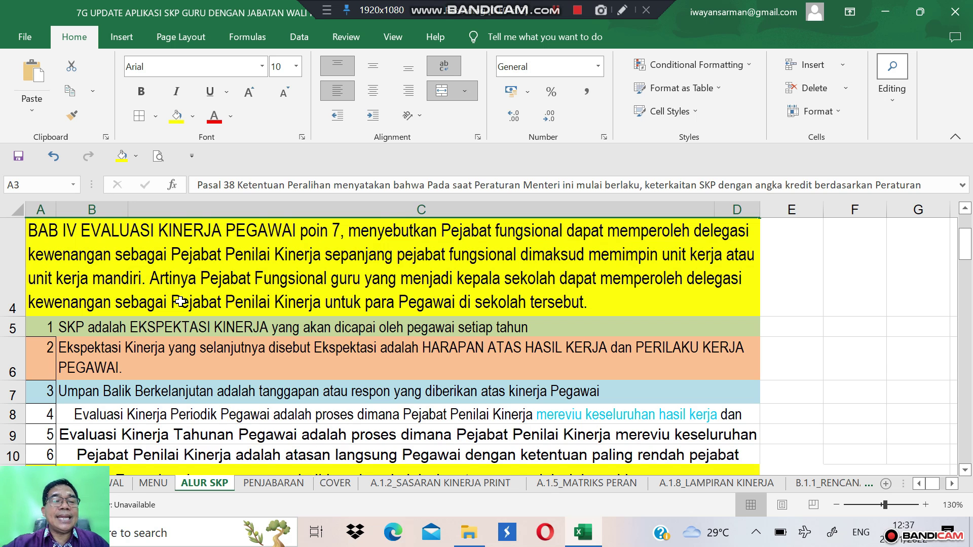
{"action": "scroll", "coordinate": [181, 302], "scroll_direction": "down", "scroll_amount": 3}
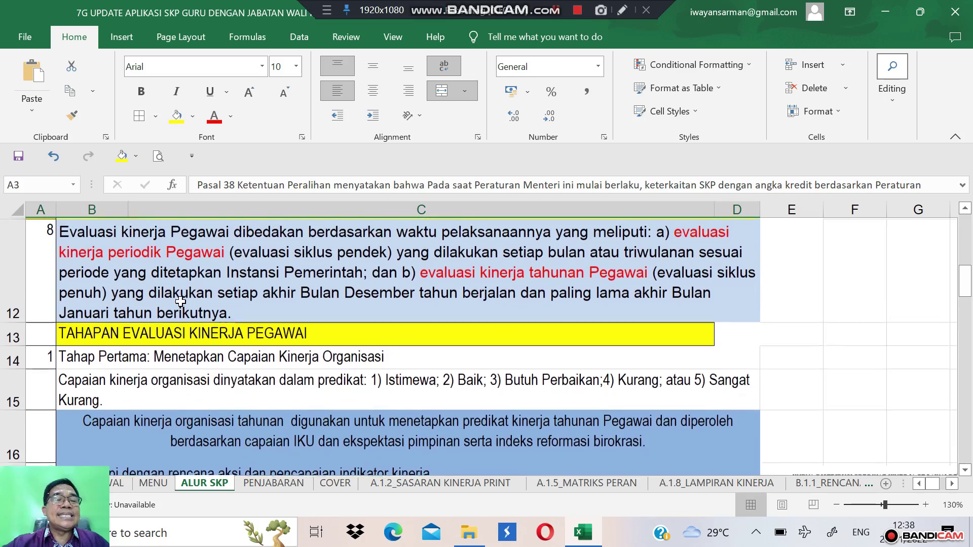
{"action": "scroll", "coordinate": [181, 302], "scroll_direction": "down", "scroll_amount": 3}
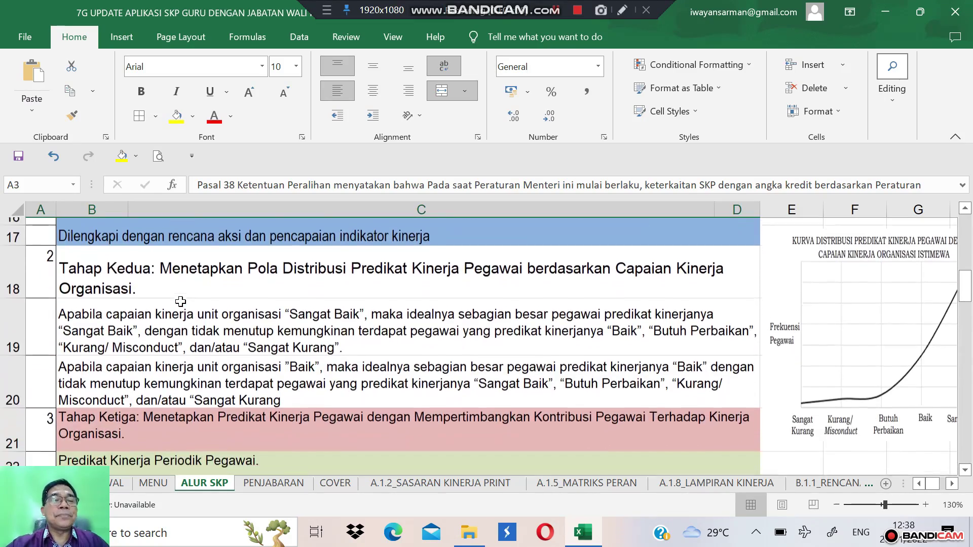
{"action": "scroll", "coordinate": [181, 302], "scroll_direction": "down", "scroll_amount": 3}
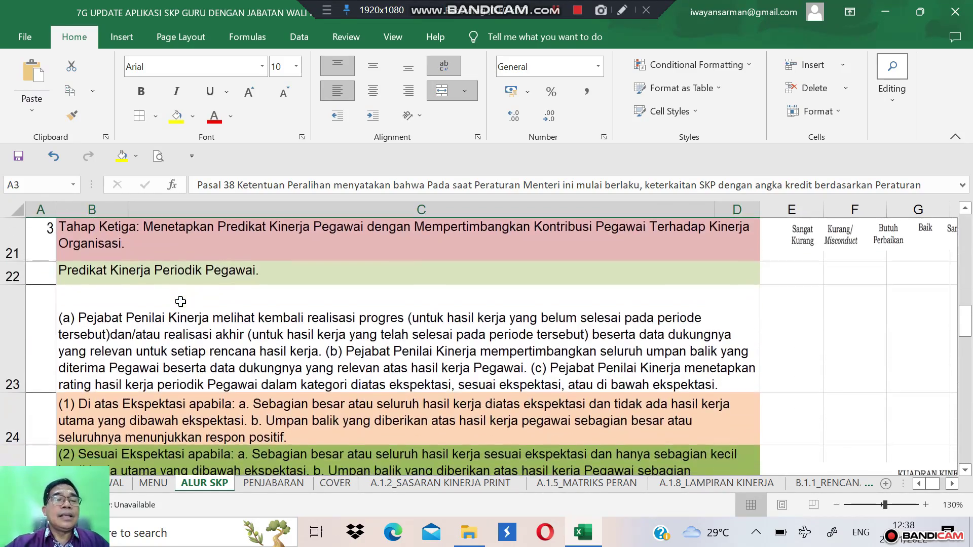
{"action": "scroll", "coordinate": [181, 302], "scroll_direction": "down", "scroll_amount": 3}
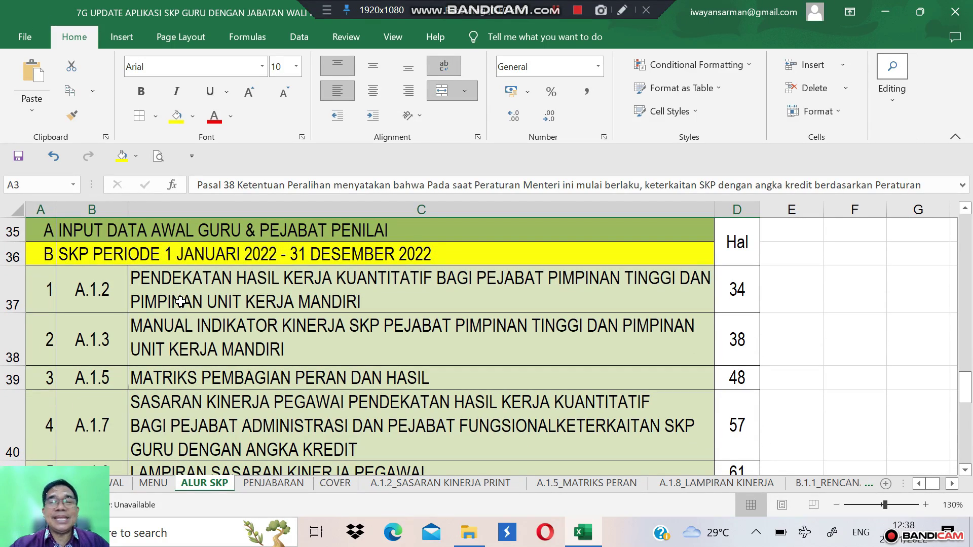
Review the list of SKP forms for the 1 January to 31 December 2022 period, from A.1.2 through D.1.3.
{"action": "left_click", "coordinate": [94, 299]}
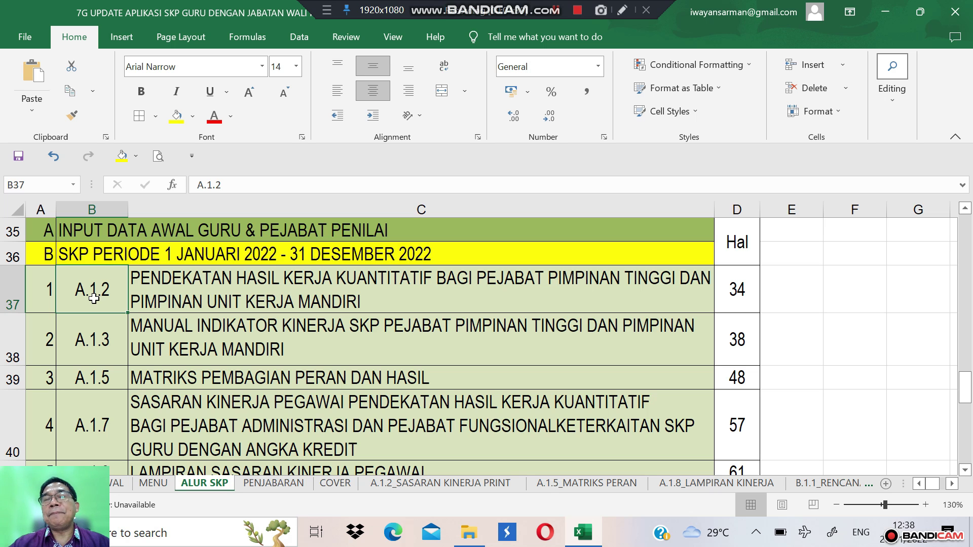
{"action": "scroll", "coordinate": [94, 299], "scroll_direction": "down", "scroll_amount": 1}
{"action": "scroll", "coordinate": [93, 298], "scroll_direction": "up", "scroll_amount": 1}
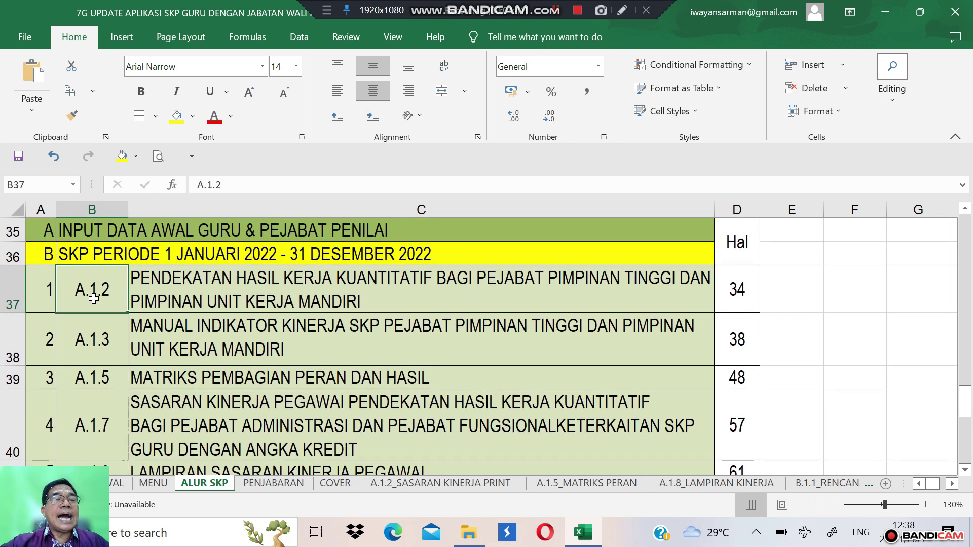
{"action": "scroll", "coordinate": [93, 298], "scroll_direction": "down", "scroll_amount": 5}
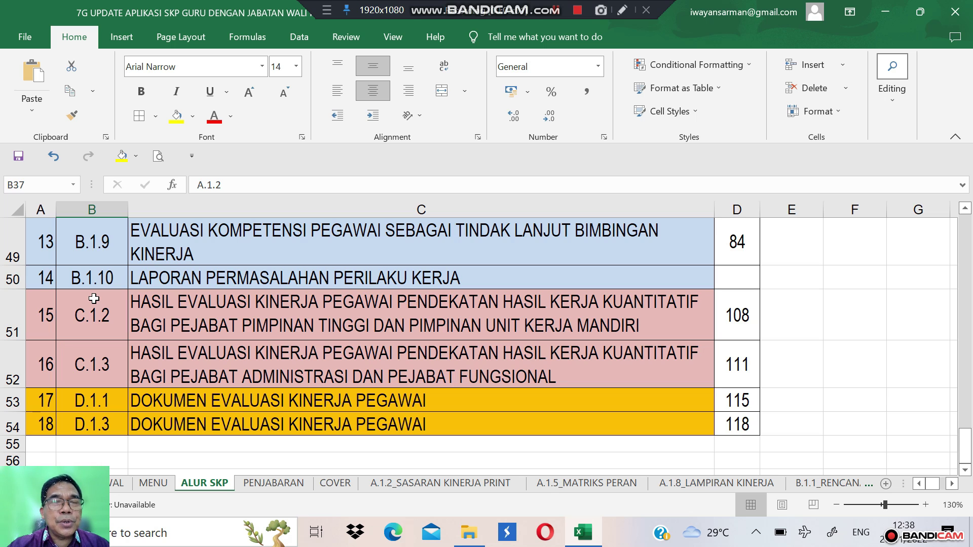
{"action": "scroll", "coordinate": [94, 298], "scroll_direction": "up", "scroll_amount": 4}
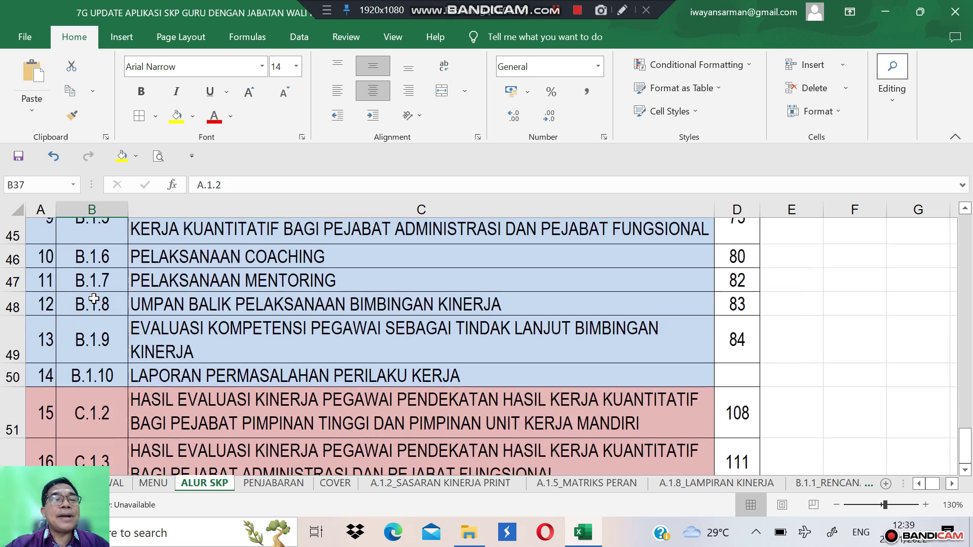
{"action": "scroll", "coordinate": [94, 298], "scroll_direction": "up", "scroll_amount": 2}
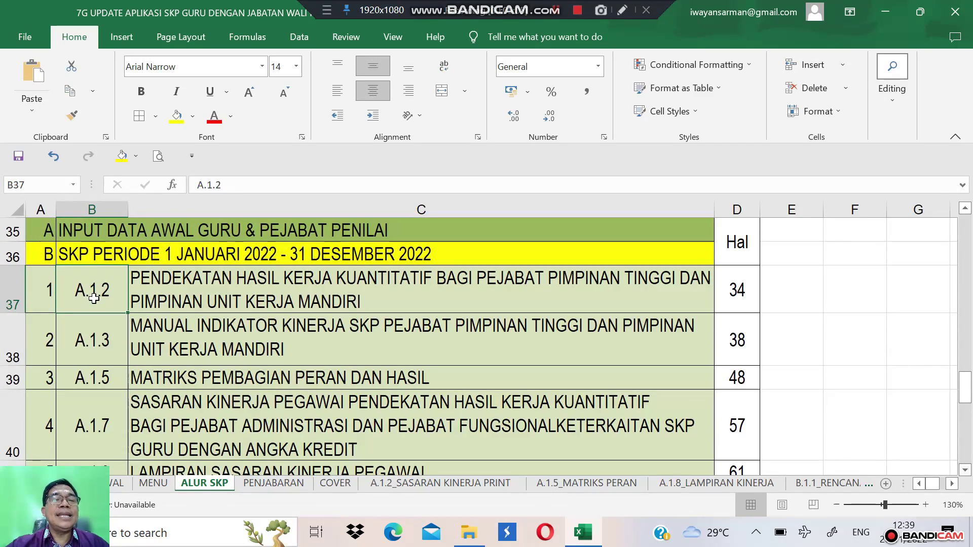
{"action": "scroll", "coordinate": [94, 299], "scroll_direction": "down", "scroll_amount": 1}
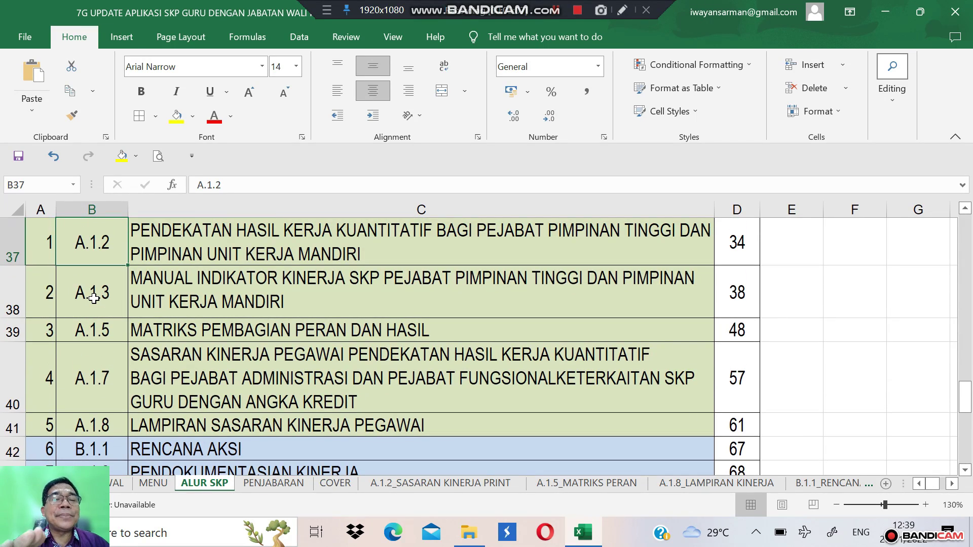
{"action": "scroll", "coordinate": [94, 299], "scroll_direction": "down", "scroll_amount": 2}
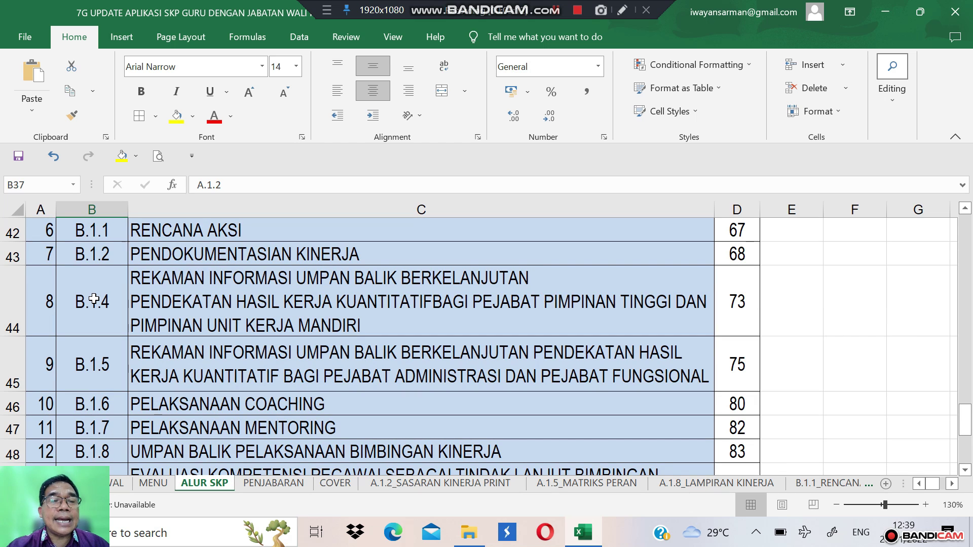
{"action": "scroll", "coordinate": [94, 299], "scroll_direction": "down", "scroll_amount": 2}
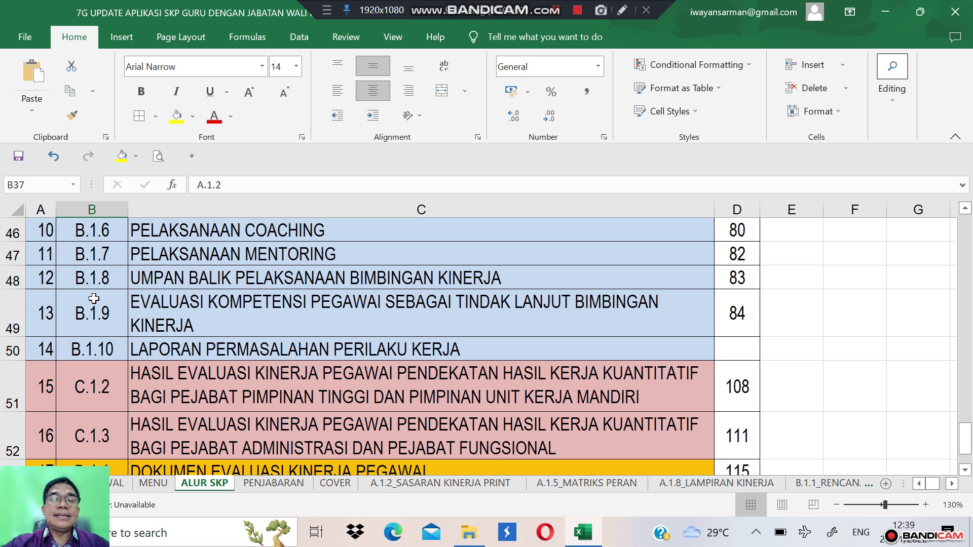
{"action": "scroll", "coordinate": [94, 298], "scroll_direction": "down", "scroll_amount": 1}
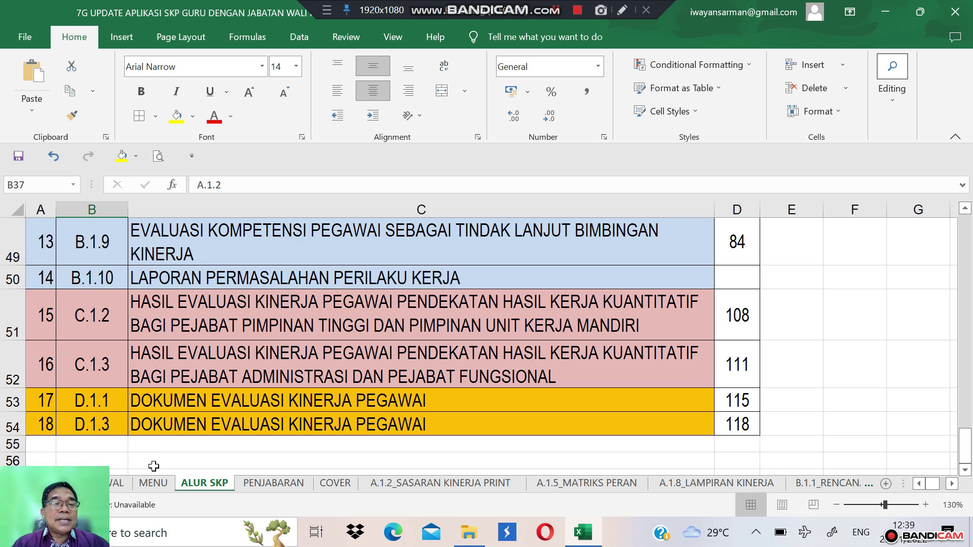
Open the initial data sheet and look through the IDENTITAS DIRI fields from Jabatan down to the assessor's details.
{"action": "left_click", "coordinate": [125, 484]}
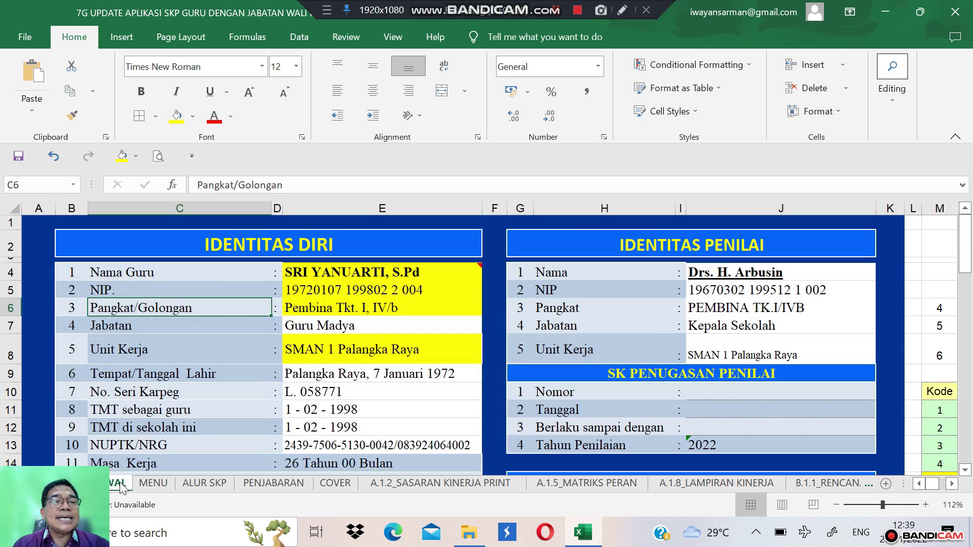
{"action": "left_click", "coordinate": [167, 323]}
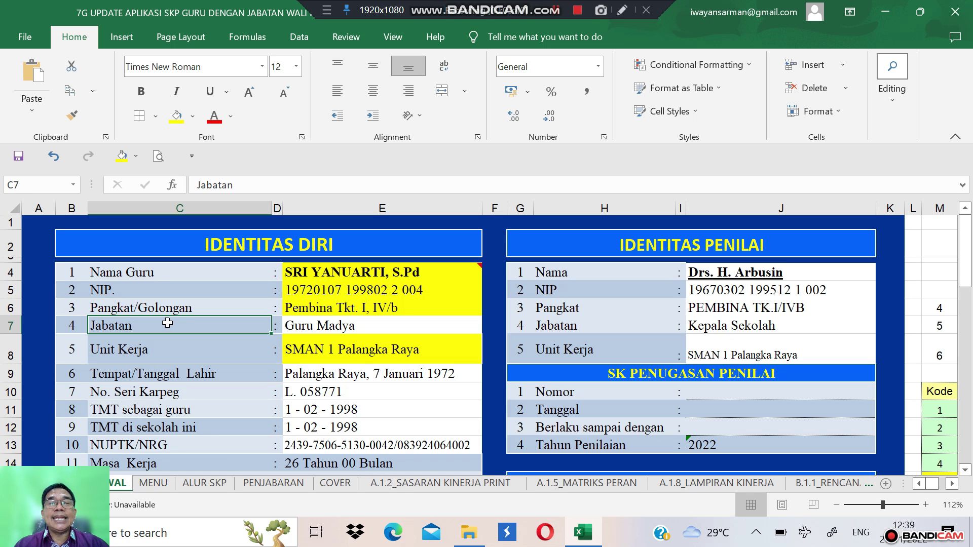
{"action": "key", "text": "Down"}
{"action": "key", "text": "Down"}
{"action": "key", "text": "Down"}
{"action": "key", "text": "Down"}
{"action": "key", "text": "Down"}
{"action": "key", "text": "Down"}
{"action": "key", "text": "Down"}
{"action": "key", "text": "Down"}
{"action": "key", "text": "Down"}
{"action": "key", "text": "Down"}
{"action": "key", "text": "Down"}
{"action": "key", "text": "Down"}
{"action": "key", "text": "Down"}
{"action": "key", "text": "Down"}
{"action": "key", "text": "Down"}
{"action": "key", "text": "Down"}
{"action": "key", "text": "Down"}
{"action": "key", "text": "Down"}
{"action": "key", "text": "Down"}
{"action": "key", "text": "Down"}
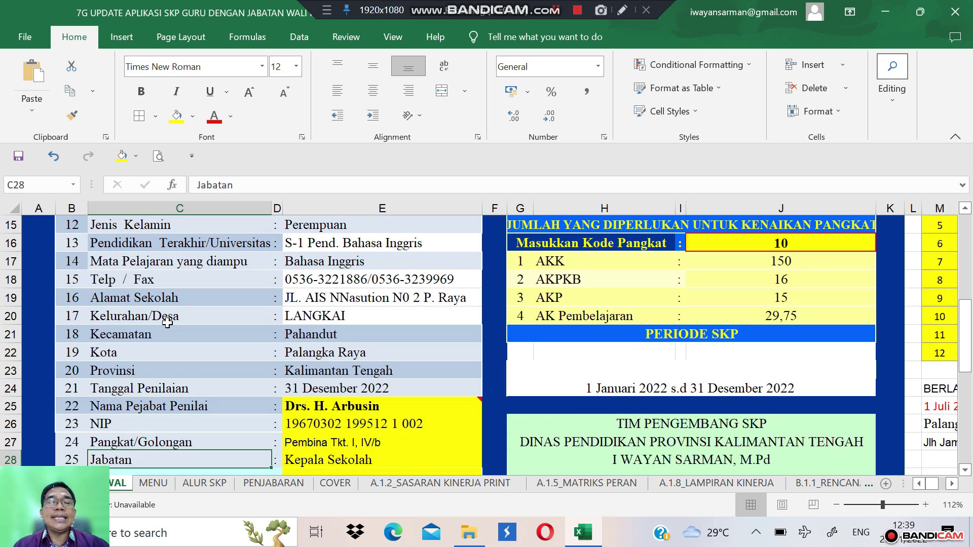
{"action": "scroll", "coordinate": [167, 323], "scroll_direction": "up", "scroll_amount": 5}
Choose Pembina Tkt. I, IV/b as the teacher's Pangkat/Golongan under IDENTITAS DIRI.
{"action": "left_click", "coordinate": [333, 275]}
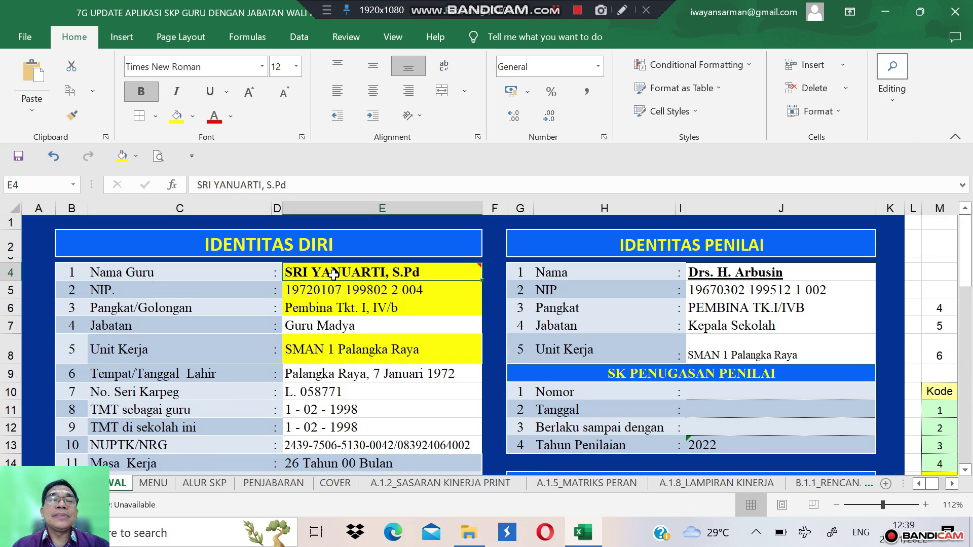
{"action": "key", "text": "Down"}
{"action": "key", "text": "Down"}
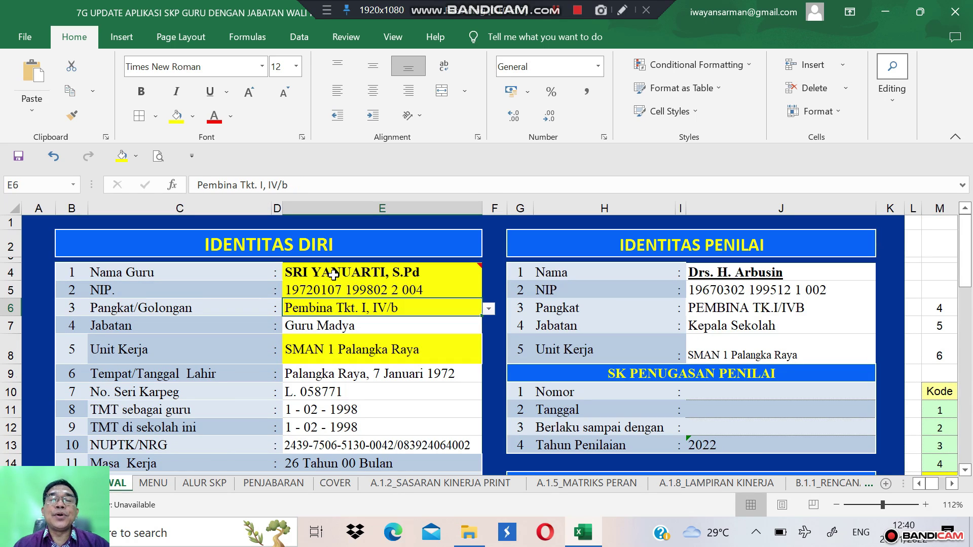
{"action": "left_click", "coordinate": [491, 310]}
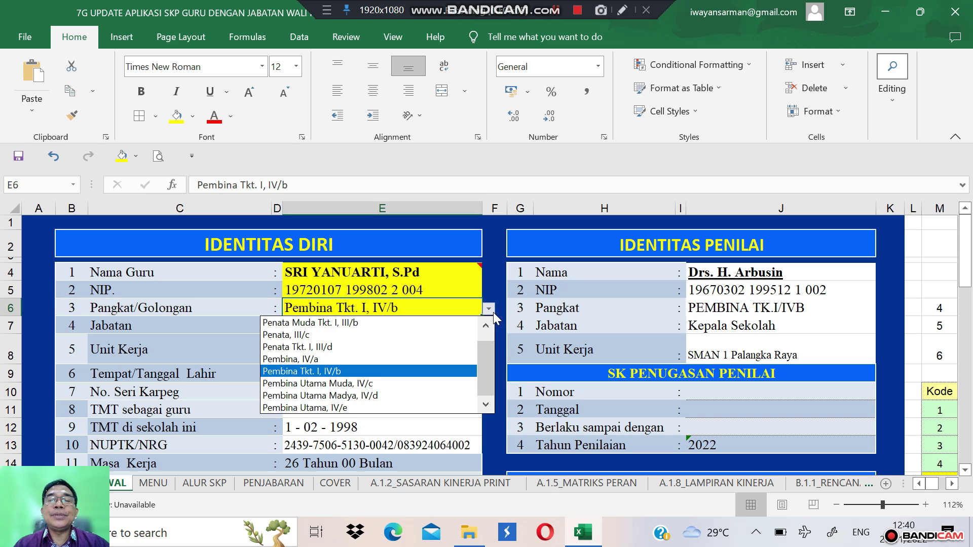
{"action": "left_click", "coordinate": [378, 370]}
Examine the teacher's Jabatan formula, the SK PENUGASAN PENILAI fields and the Kode Pangkat entry with its neighbouring code table.
{"action": "left_click", "coordinate": [360, 325]}
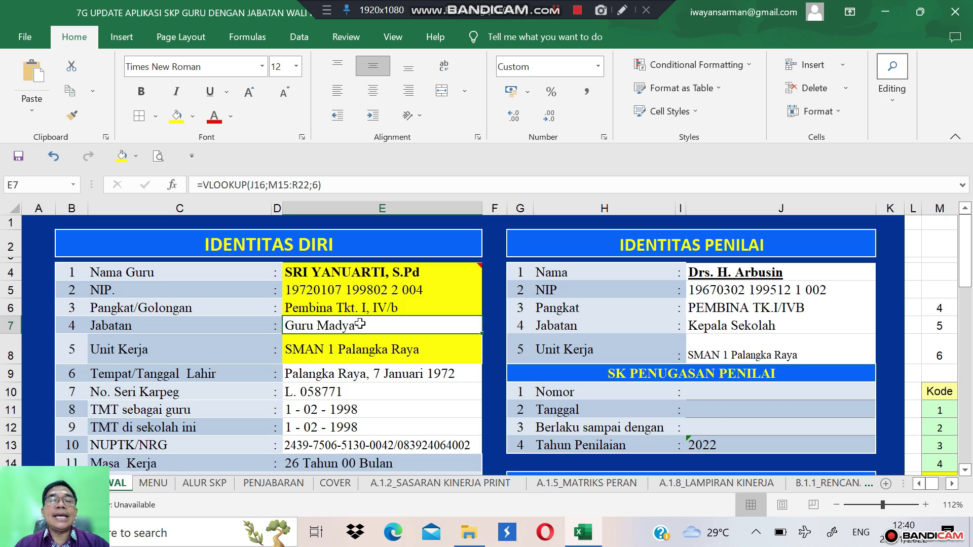
{"action": "key", "text": "Right"}
{"action": "key", "text": "Right"}
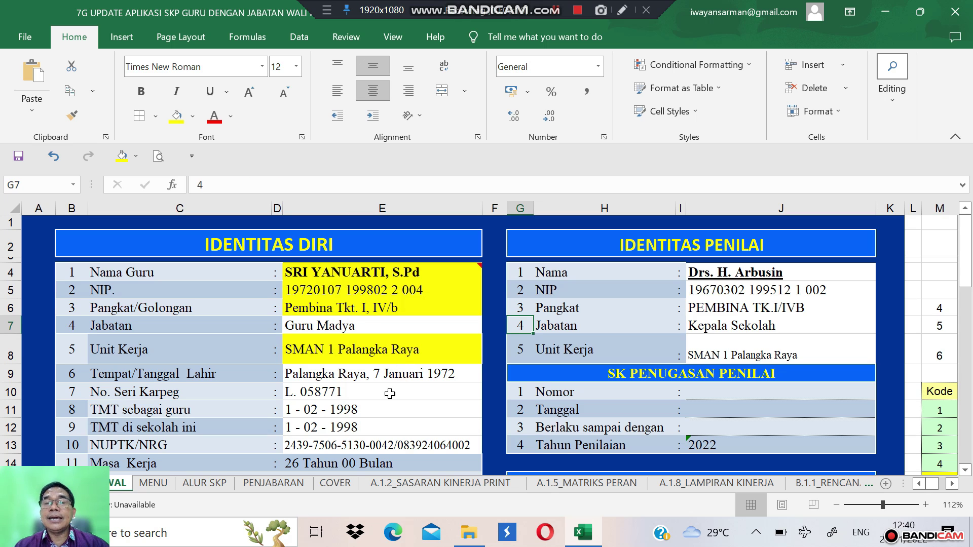
{"action": "left_click", "coordinate": [559, 396]}
{"action": "key", "text": "Down"}
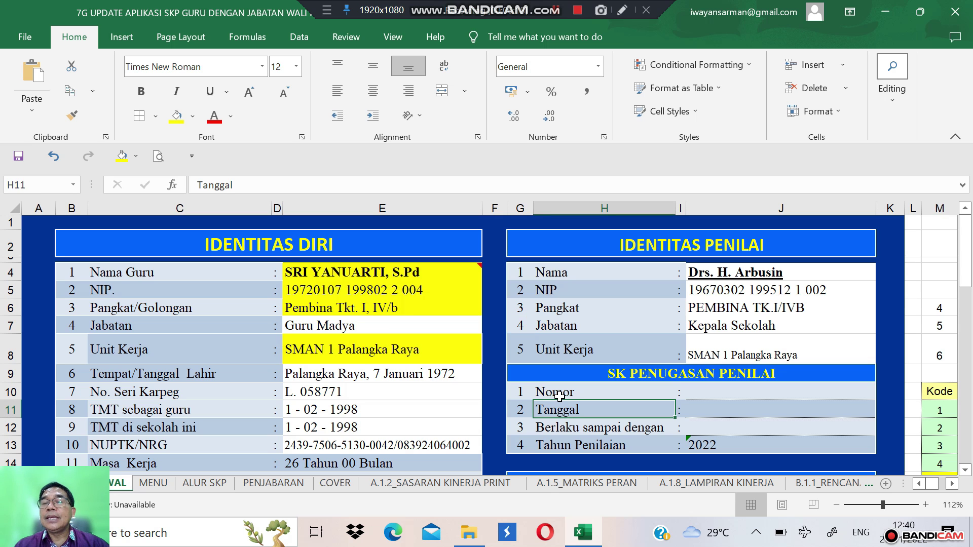
{"action": "key", "text": "Right"}
{"action": "key", "text": "Down"}
{"action": "key", "text": "Down"}
{"action": "key", "text": "Down"}
{"action": "key", "text": "Down"}
{"action": "key", "text": "Down"}
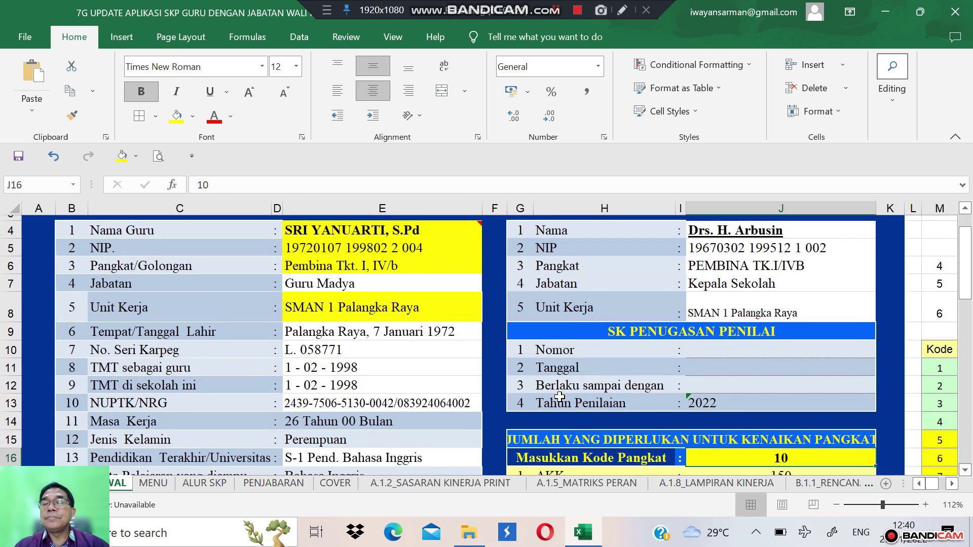
{"action": "key", "text": "Right"}
{"action": "key", "text": "Down"}
{"action": "key", "text": "Up"}
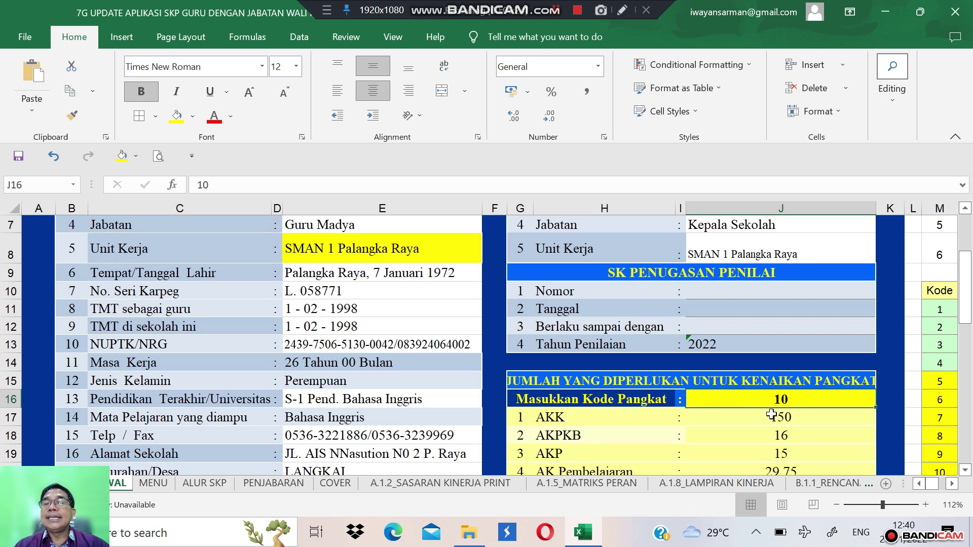
{"action": "scroll", "coordinate": [816, 410], "scroll_direction": "right", "scroll_amount": 3}
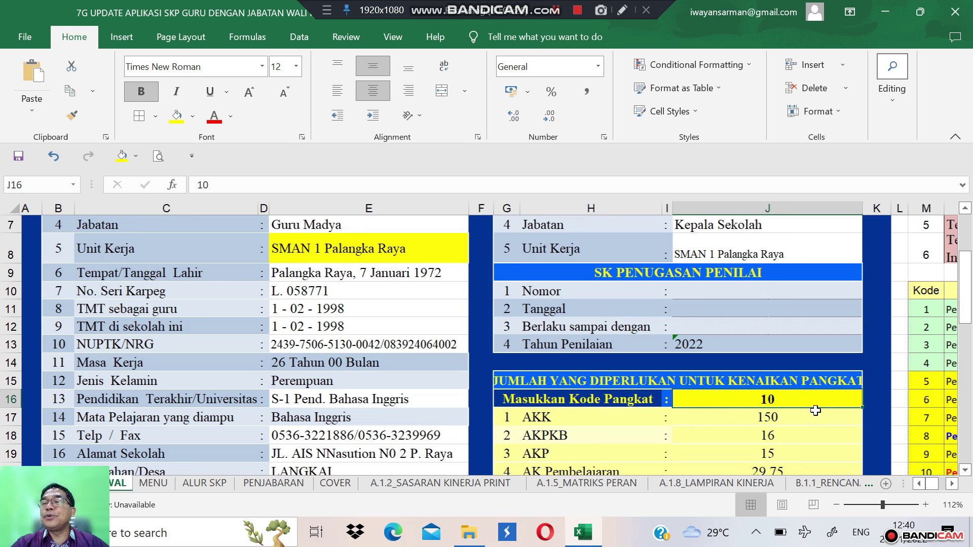
{"action": "scroll", "coordinate": [816, 410], "scroll_direction": "left", "scroll_amount": 3}
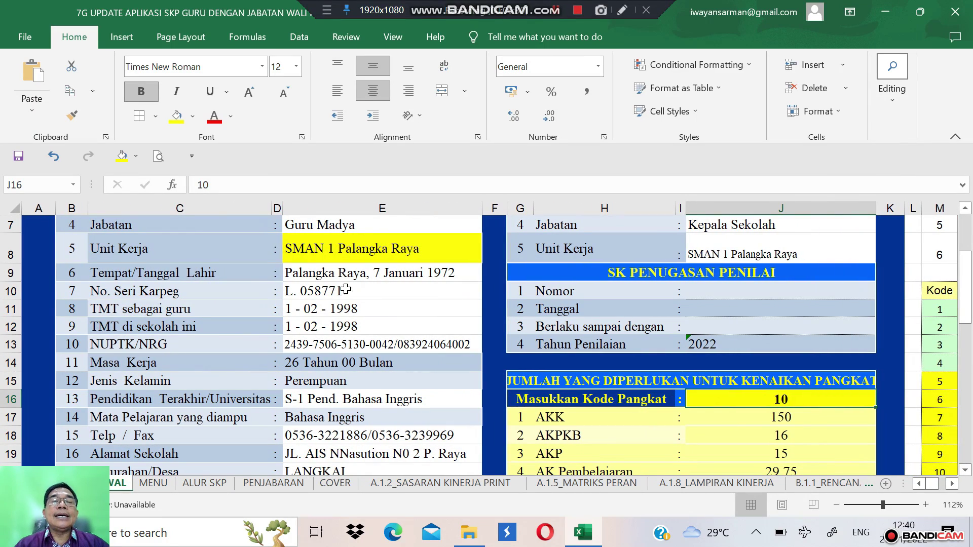
Check the teacher's upper identity entries and the AK Pembelajaran formula among the credit requirements for promotion.
{"action": "left_click", "coordinate": [325, 273]}
{"action": "key", "text": "Up"}
{"action": "key", "text": "Up"}
{"action": "key", "text": "Up"}
{"action": "key", "text": "Up"}
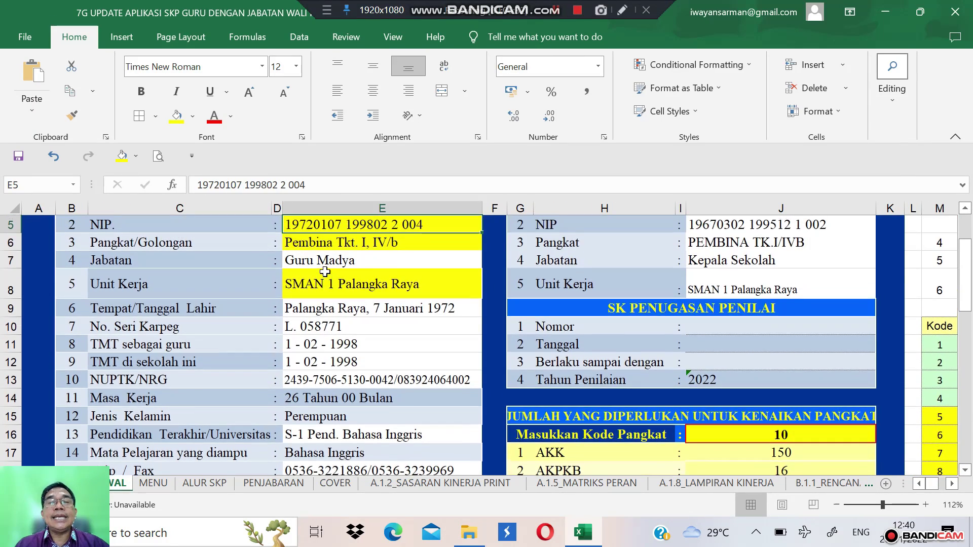
{"action": "scroll", "coordinate": [324, 272], "scroll_direction": "up", "scroll_amount": 2}
{"action": "scroll", "coordinate": [325, 272], "scroll_direction": "down", "scroll_amount": 3}
{"action": "left_click", "coordinate": [764, 426]}
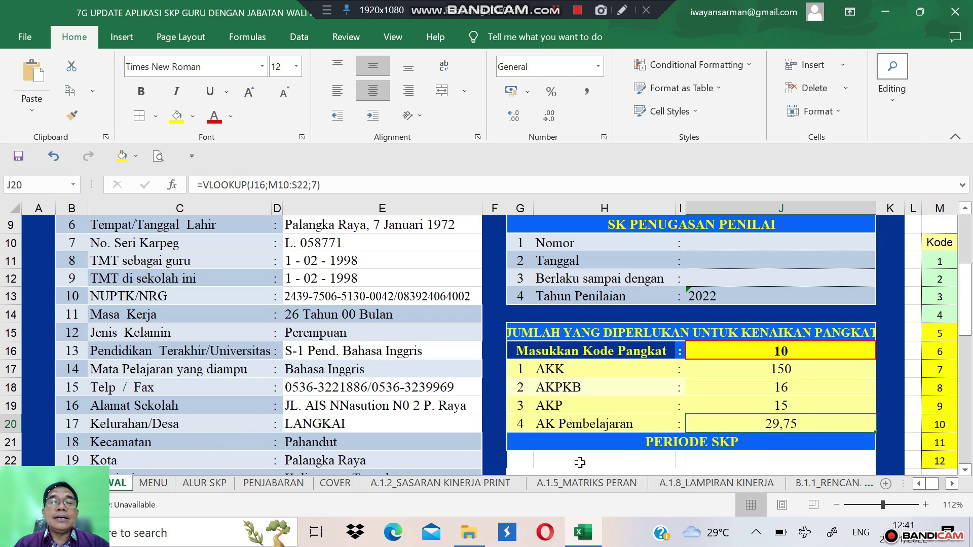
Look back up through the teacher's identity values, starting from the school address.
{"action": "left_click", "coordinate": [370, 400]}
{"action": "key", "text": "Down"}
{"action": "key", "text": "Up"}
{"action": "key", "text": "Up"}
{"action": "key", "text": "Up"}
{"action": "key", "text": "Up"}
{"action": "key", "text": "Up"}
{"action": "key", "text": "Up"}
{"action": "key", "text": "Up"}
{"action": "key", "text": "Up"}
{"action": "key", "text": "Up"}
{"action": "key", "text": "Up"}
{"action": "key", "text": "Up"}
{"action": "key", "text": "Up"}
{"action": "key", "text": "Up"}
{"action": "key", "text": "Up"}
{"action": "key", "text": "Up"}
{"action": "key", "text": "Up"}
{"action": "key", "text": "Up"}
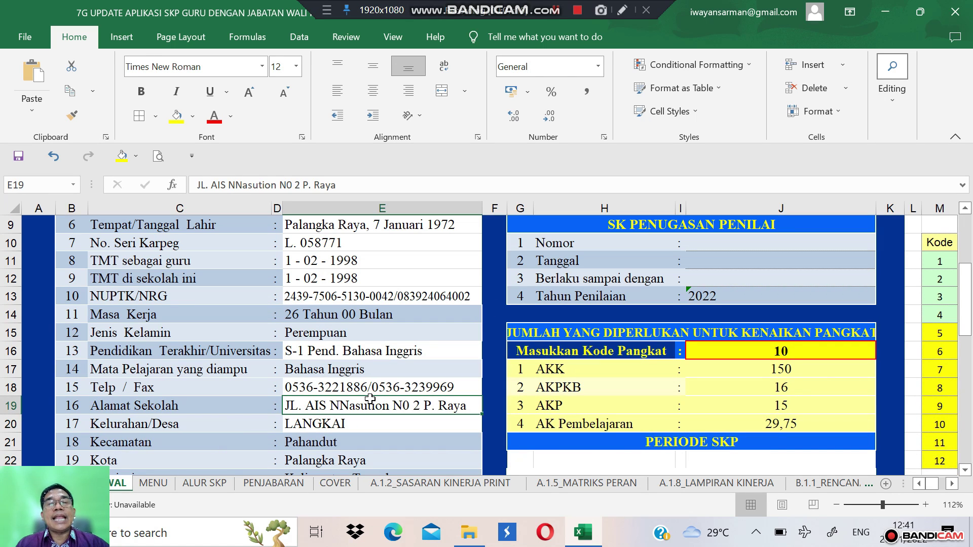
Examine the teacher's identity entries from the school address down to the assessor's Pangkat/Golongan under IDENTITAS DIRI.
{"action": "key", "text": "Up"}
{"action": "key", "text": "Down"}
{"action": "key", "text": "Down"}
{"action": "key", "text": "Down"}
{"action": "key", "text": "Down"}
{"action": "key", "text": "Down"}
{"action": "key", "text": "Down"}
{"action": "key", "text": "Down"}
{"action": "key", "text": "Down"}
{"action": "key", "text": "Down"}
{"action": "key", "text": "Down"}
{"action": "key", "text": "Down"}
{"action": "key", "text": "Down"}
{"action": "key", "text": "Down"}
{"action": "key", "text": "Down"}
{"action": "key", "text": "Down"}
{"action": "key", "text": "Down"}
{"action": "key", "text": "Down"}
{"action": "key", "text": "Down"}
{"action": "key", "text": "Down"}
{"action": "key", "text": "Down"}
{"action": "key", "text": "Down"}
{"action": "key", "text": "Down"}
{"action": "key", "text": "Down"}
{"action": "key", "text": "Down"}
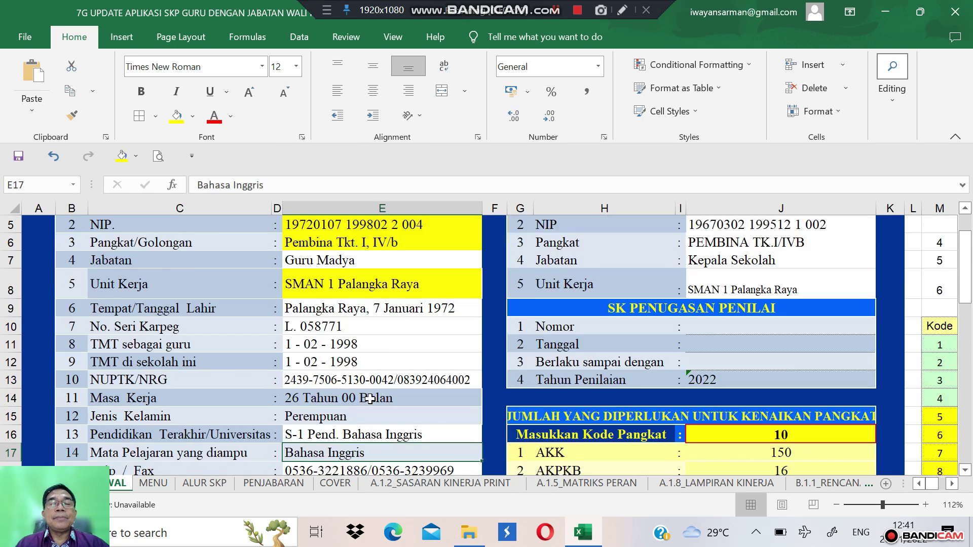
{"action": "key", "text": "Down"}
{"action": "key", "text": "Down"}
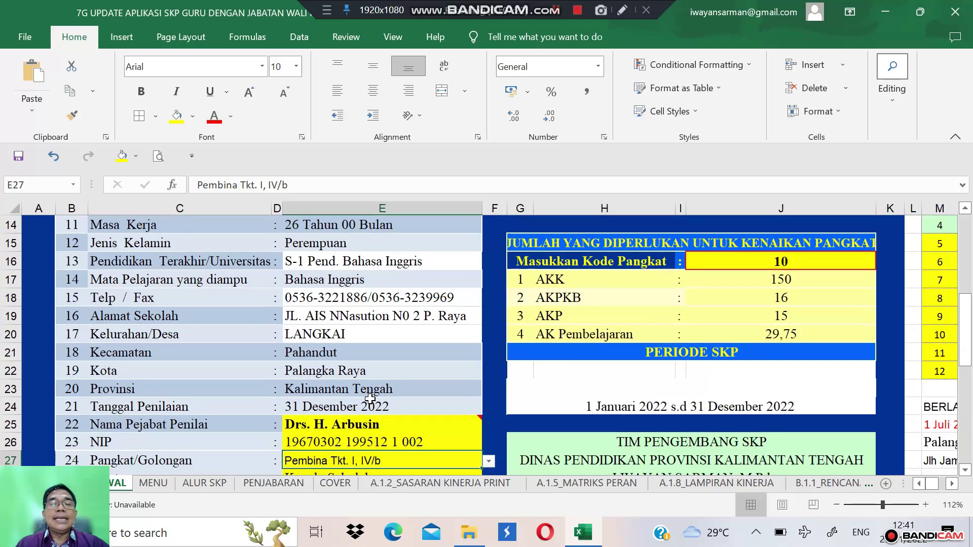
Check the assessor's name, NIP, Pangkat/Golongan, Jabatan and Unit Kerja entries against the IDENTITAS PENILAI block.
{"action": "key", "text": "Up"}
{"action": "key", "text": "Up"}
{"action": "key", "text": "Up"}
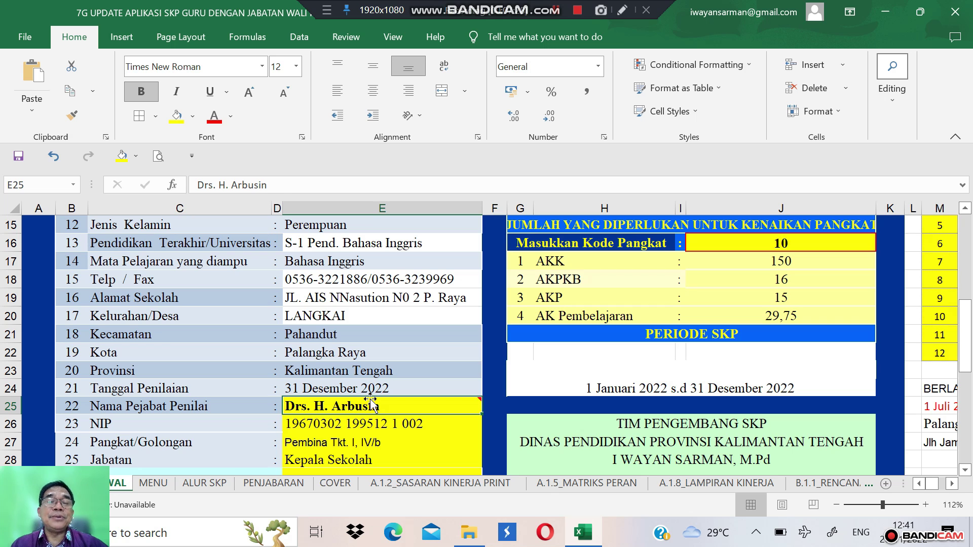
{"action": "key", "text": "Down"}
{"action": "key", "text": "Down"}
{"action": "key", "text": "Down"}
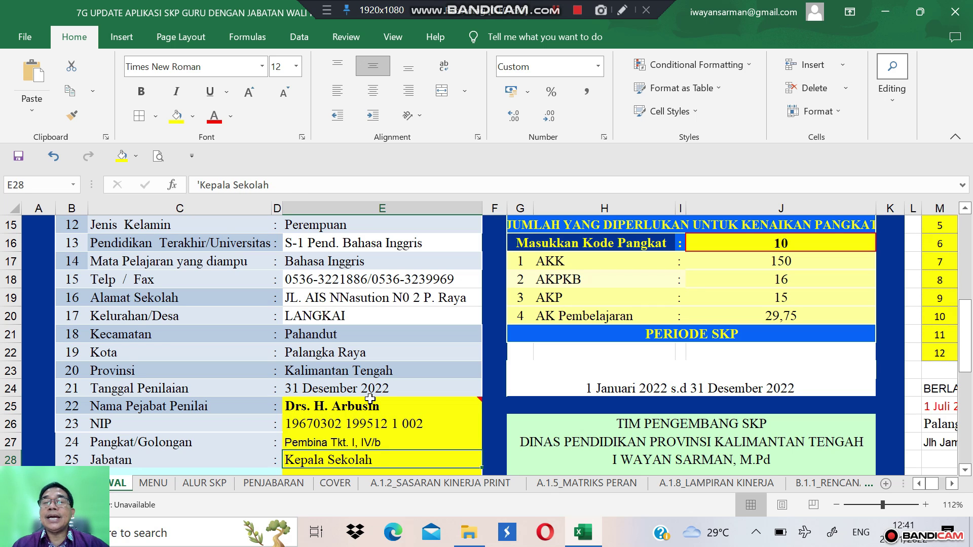
{"action": "scroll", "coordinate": [370, 399], "scroll_direction": "up", "scroll_amount": 5}
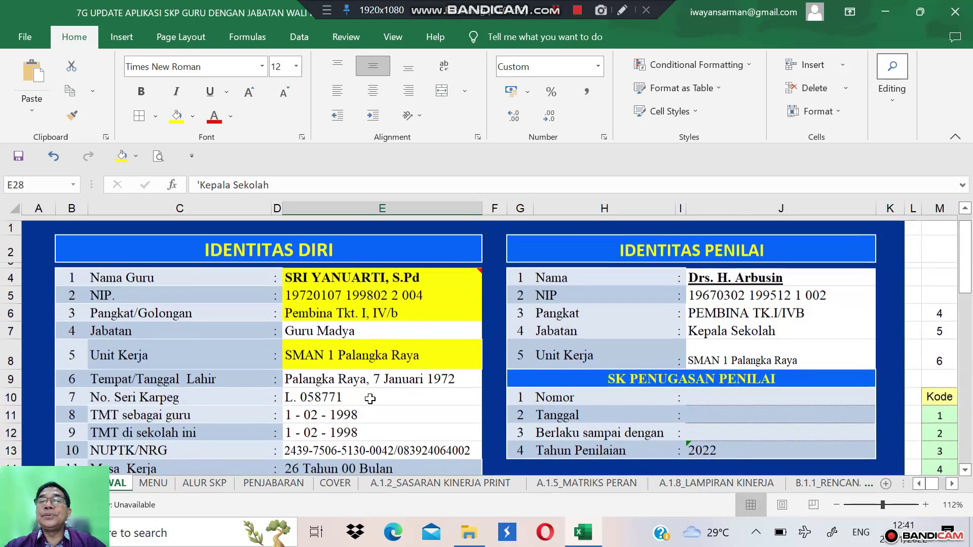
{"action": "scroll", "coordinate": [370, 399], "scroll_direction": "down", "scroll_amount": 7}
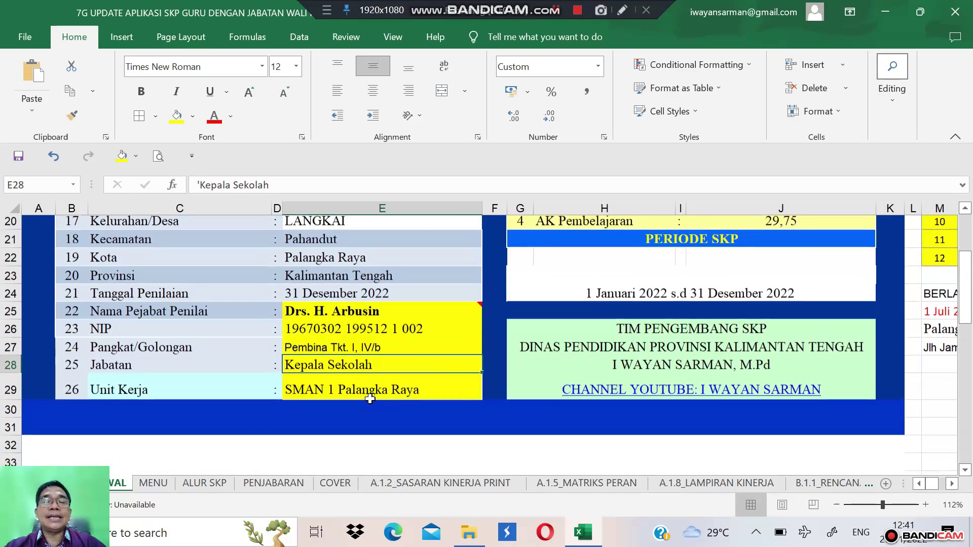
{"action": "key", "text": "Down"}
{"action": "key", "text": "Down"}
{"action": "key", "text": "Down"}
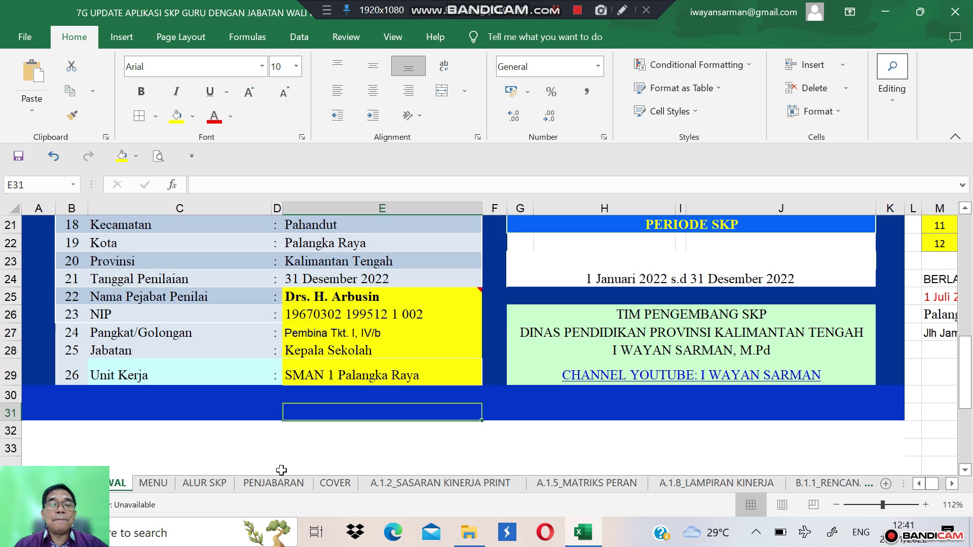
Examine the COVER sheet's title, Jangka Waktu Penilaian, employee details and closing agency lines.
{"action": "left_click", "coordinate": [326, 487]}
{"action": "left_click", "coordinate": [343, 403]}
{"action": "scroll", "coordinate": [343, 402], "scroll_direction": "up", "scroll_amount": 8}
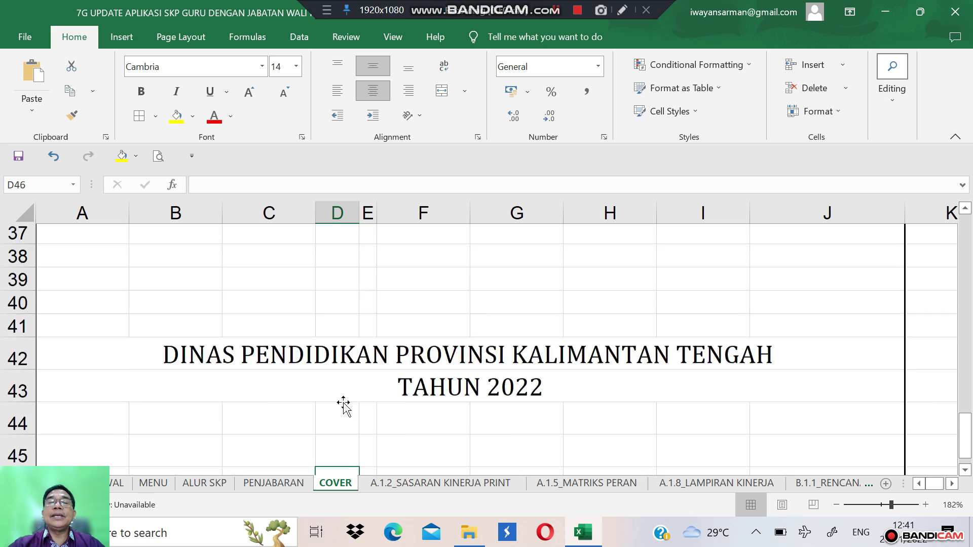
{"action": "scroll", "coordinate": [343, 402], "scroll_direction": "up", "scroll_amount": 5}
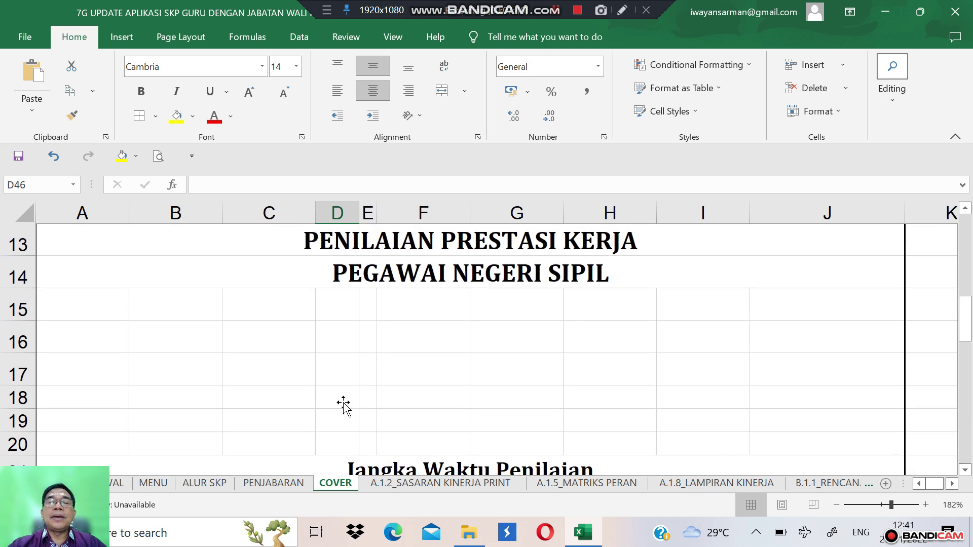
{"action": "scroll", "coordinate": [343, 402], "scroll_direction": "down", "scroll_amount": 6}
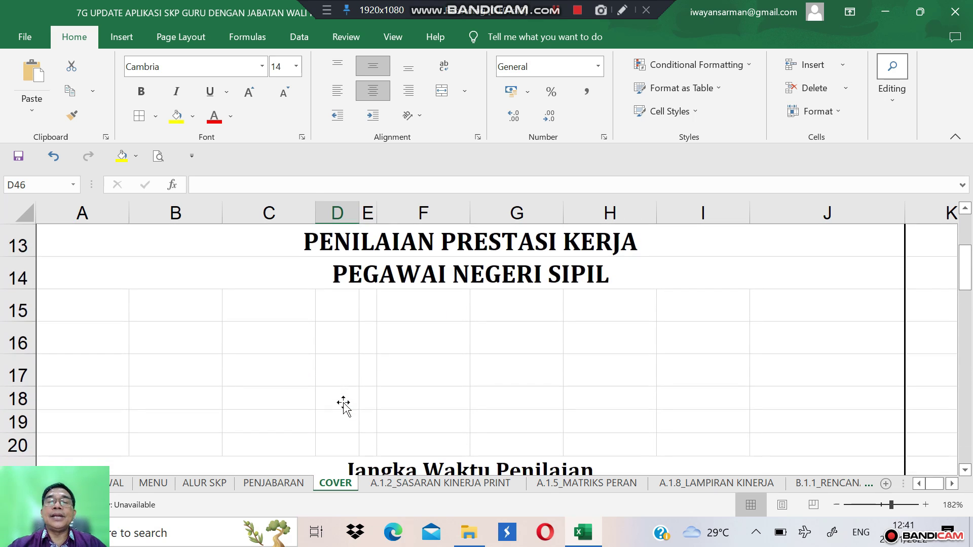
{"action": "scroll", "coordinate": [344, 404], "scroll_direction": "down", "scroll_amount": 3}
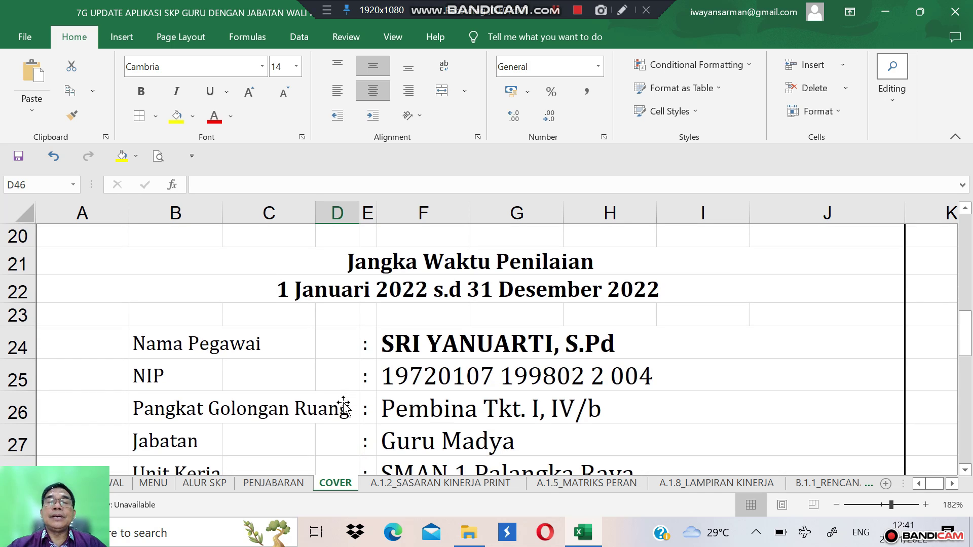
{"action": "scroll", "coordinate": [343, 404], "scroll_direction": "down", "scroll_amount": 4}
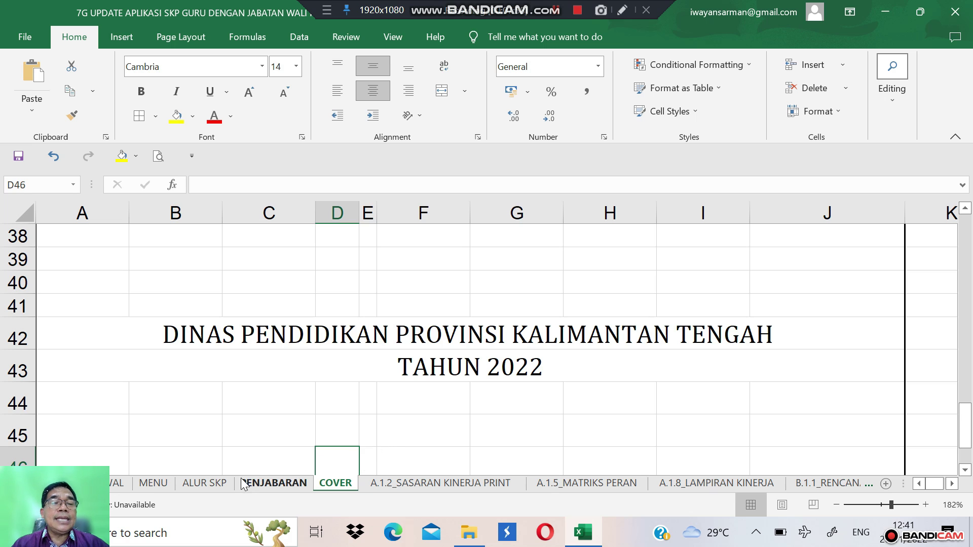
Return to the ALUR SKP sheet and examine the form list headed INPUT DATA AWAL GURU & PEJABAT PENILAI.
{"action": "left_click", "coordinate": [219, 483]}
{"action": "left_click", "coordinate": [302, 386]}
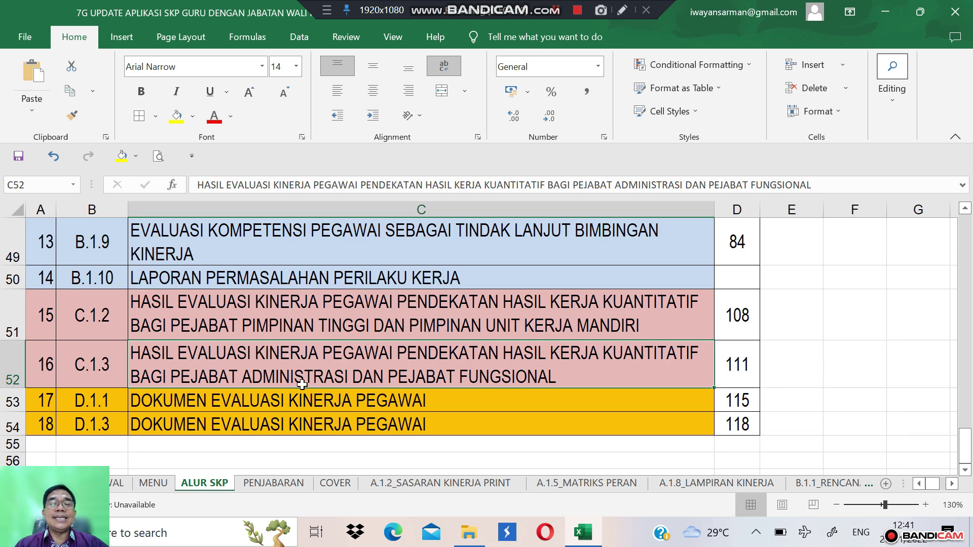
{"action": "scroll", "coordinate": [302, 385], "scroll_direction": "up", "scroll_amount": 7}
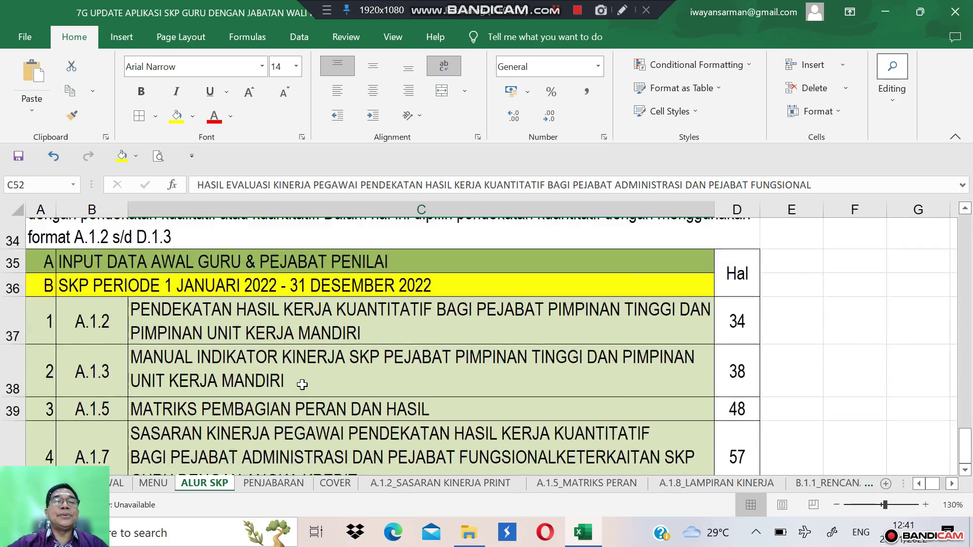
{"action": "scroll", "coordinate": [302, 385], "scroll_direction": "up", "scroll_amount": 5}
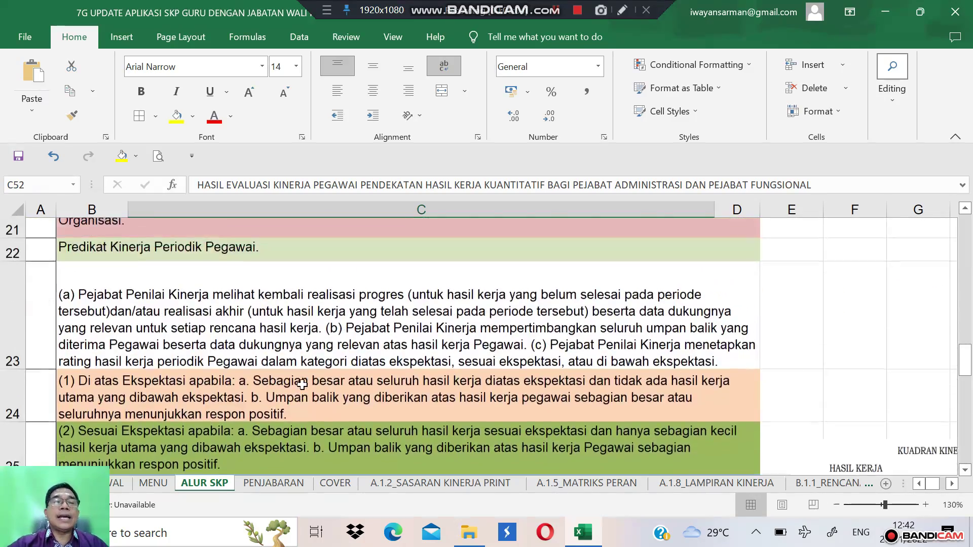
{"action": "scroll", "coordinate": [302, 385], "scroll_direction": "down", "scroll_amount": 5}
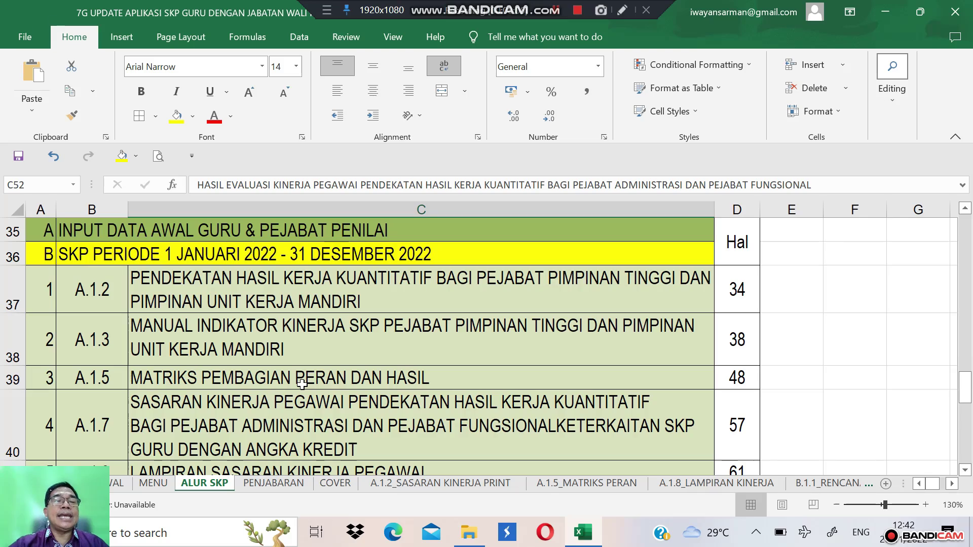
{"action": "scroll", "coordinate": [302, 386], "scroll_direction": "up", "scroll_amount": 2}
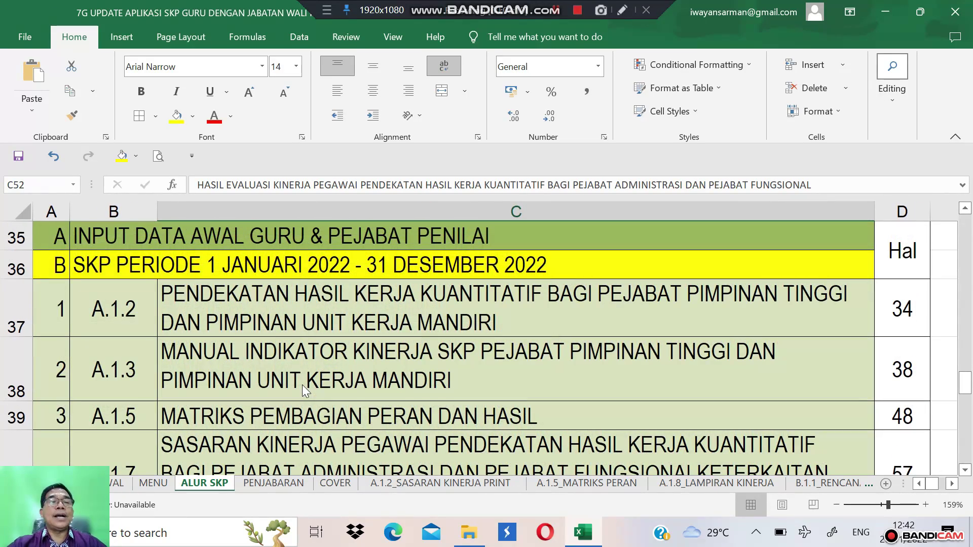
Go through the listed SKP form codes from A.1.3 to D.1.3 and their titles.
{"action": "left_click", "coordinate": [109, 339]}
{"action": "key", "text": "Down"}
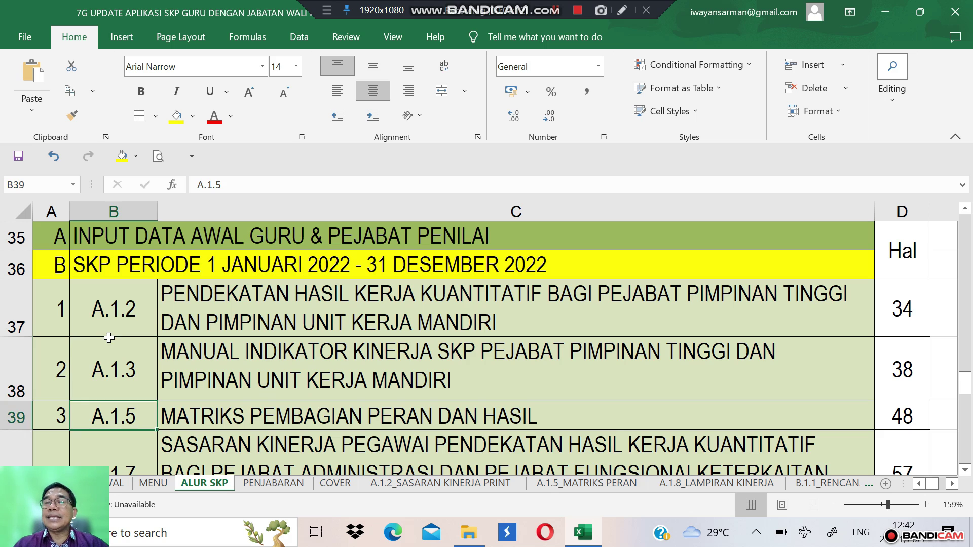
{"action": "key", "text": "Down"}
{"action": "key", "text": "Down"}
{"action": "key", "text": "Down"}
{"action": "key", "text": "Down"}
{"action": "key", "text": "Down"}
{"action": "key", "text": "Down"}
{"action": "key", "text": "Down"}
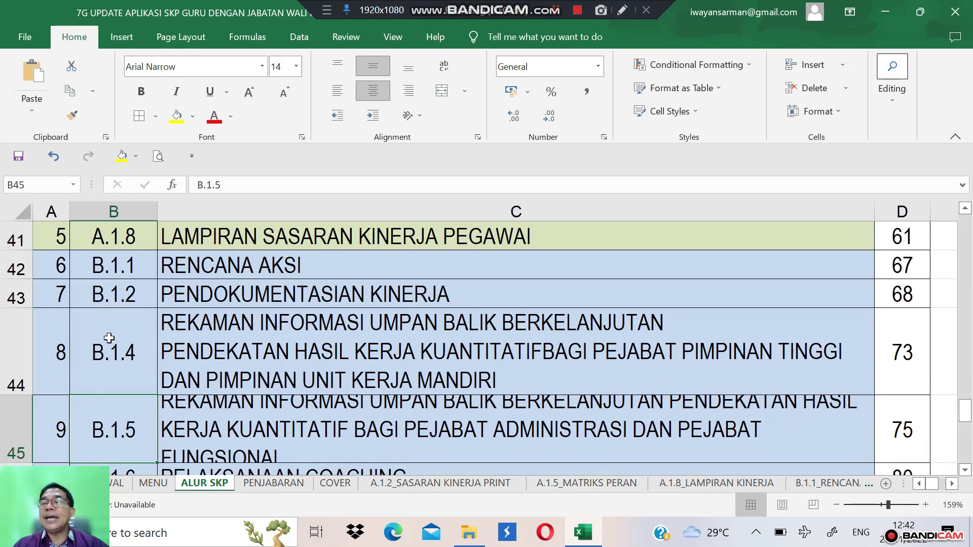
{"action": "key", "text": "Down"}
{"action": "key", "text": "Down"}
{"action": "key", "text": "Down"}
{"action": "key", "text": "Down"}
{"action": "key", "text": "Down"}
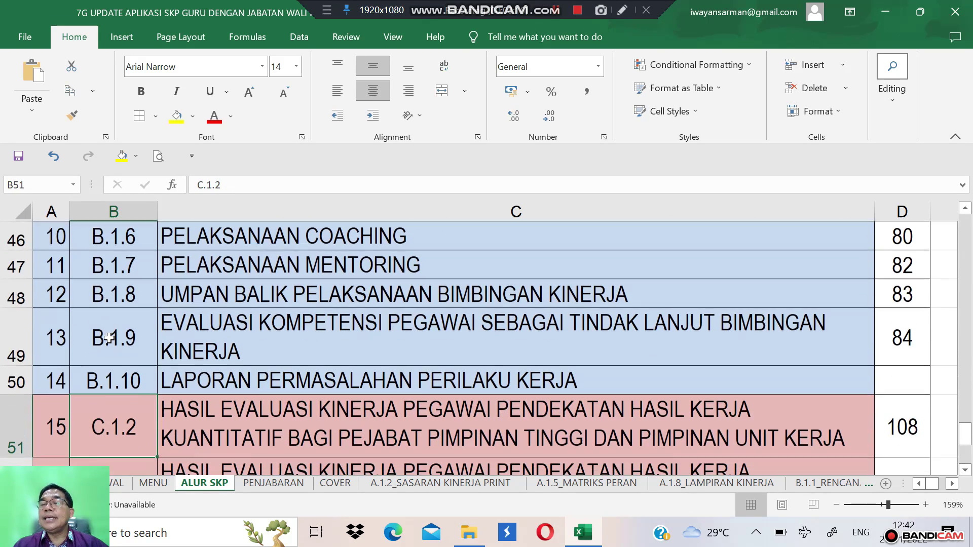
{"action": "scroll", "coordinate": [109, 338], "scroll_direction": "down", "scroll_amount": 2}
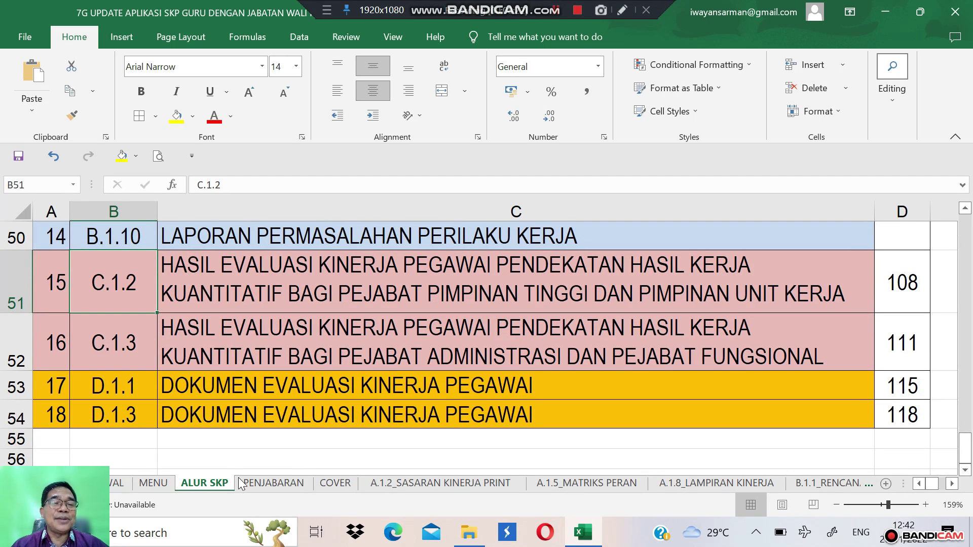
Open the PENJABARAN sheet and examine the first Rencana Kinerja, the one taken from the Kepala Dinas.
{"action": "left_click", "coordinate": [272, 482]}
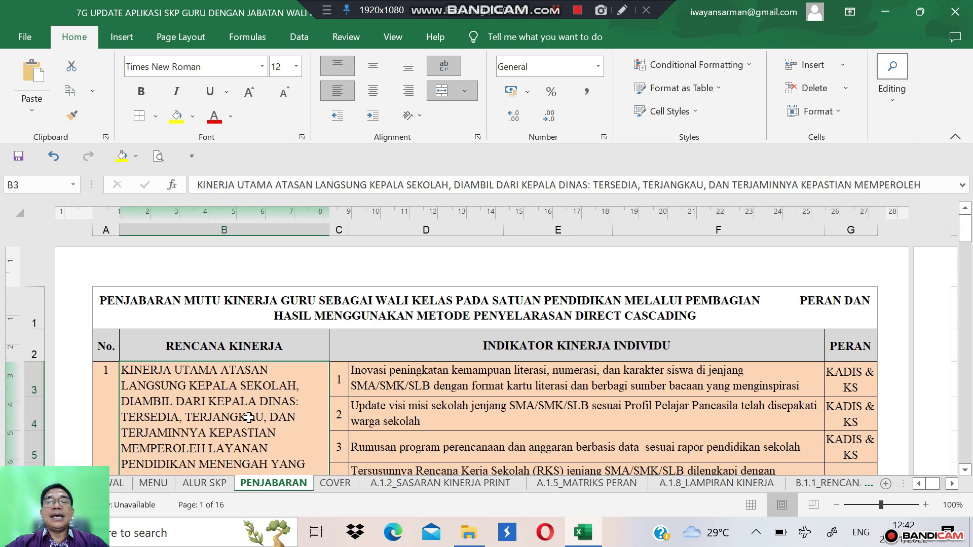
{"action": "scroll", "coordinate": [249, 417], "scroll_direction": "up", "scroll_amount": 2, "text": "ctrl"}
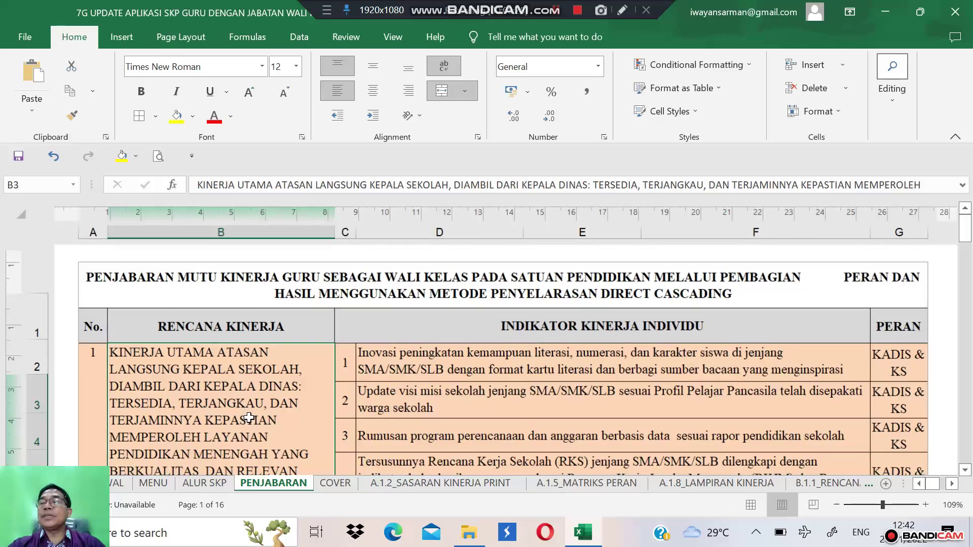
{"action": "scroll", "coordinate": [249, 418], "scroll_direction": "up", "scroll_amount": 1, "text": "ctrl"}
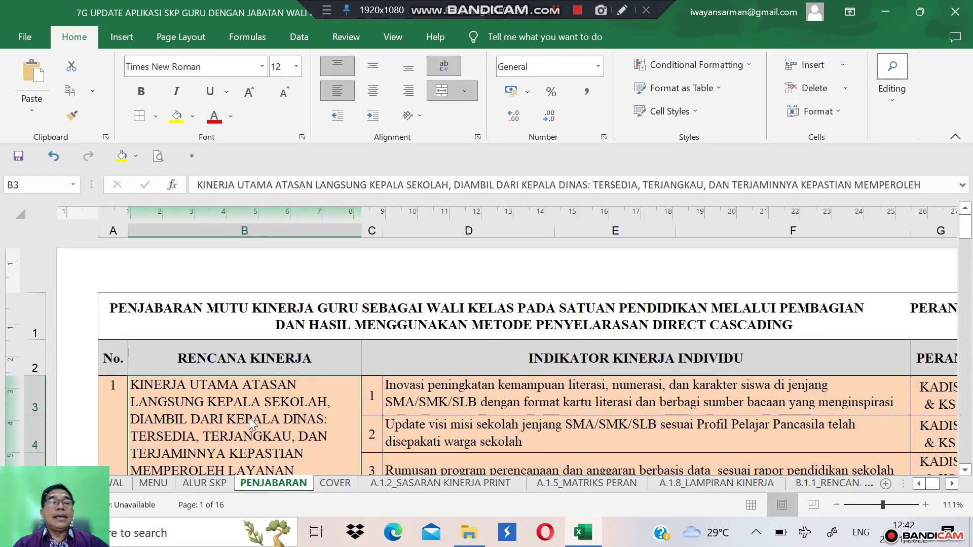
{"action": "scroll", "coordinate": [188, 403], "scroll_direction": "down", "scroll_amount": 6}
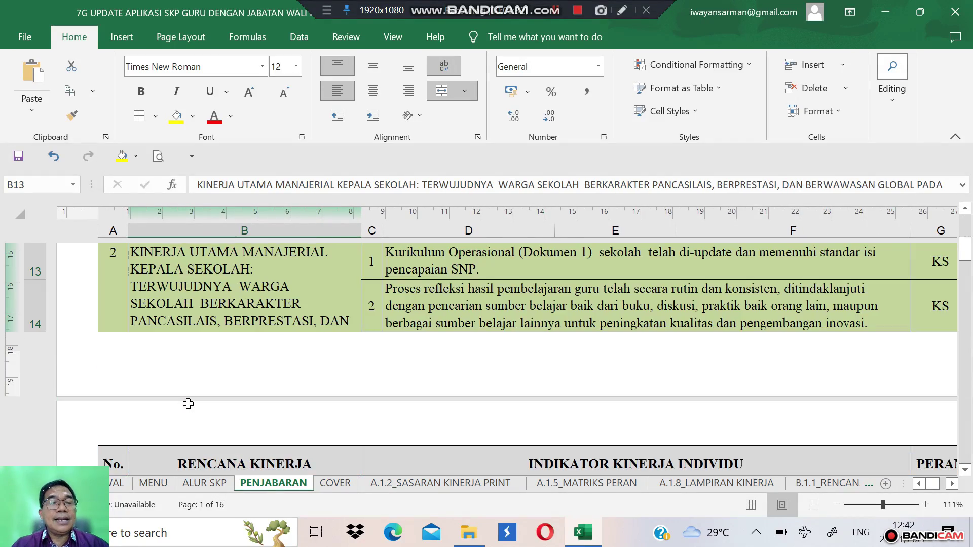
{"action": "scroll", "coordinate": [187, 404], "scroll_direction": "up", "scroll_amount": 5}
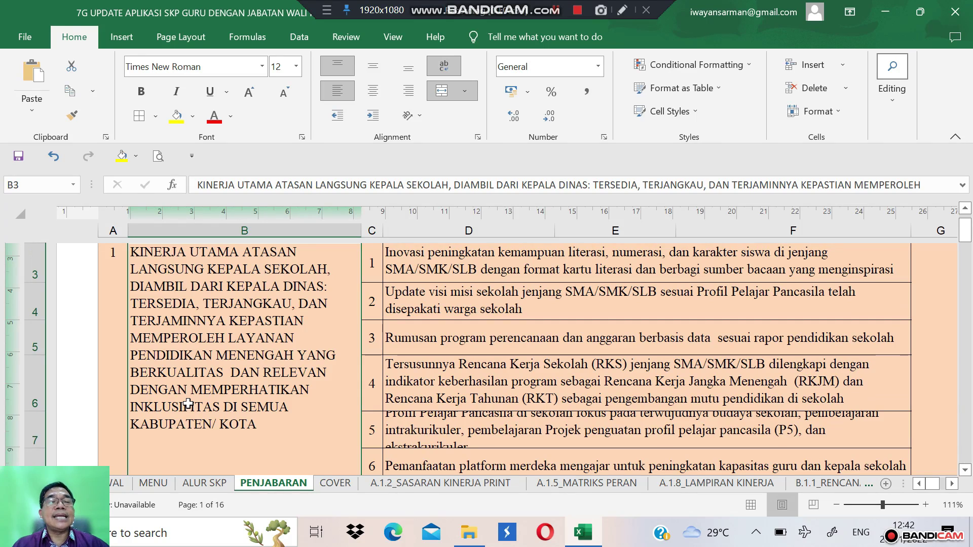
{"action": "key", "text": "Up"}
{"action": "key", "text": "Down"}
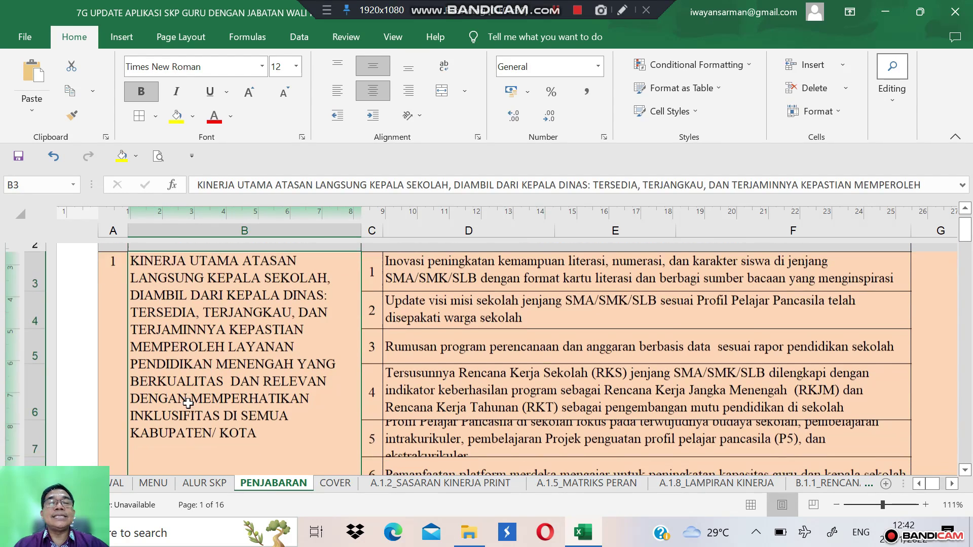
Read down the numbered Indikator Kinerja Individu belonging to the first Rencana Kinerja.
{"action": "key", "text": "Right"}
{"action": "key", "text": "Down"}
{"action": "key", "text": "Down"}
{"action": "key", "text": "Down"}
{"action": "key", "text": "Down"}
{"action": "key", "text": "Down"}
{"action": "key", "text": "Down"}
{"action": "key", "text": "Down"}
{"action": "key", "text": "Down"}
{"action": "key", "text": "Down"}
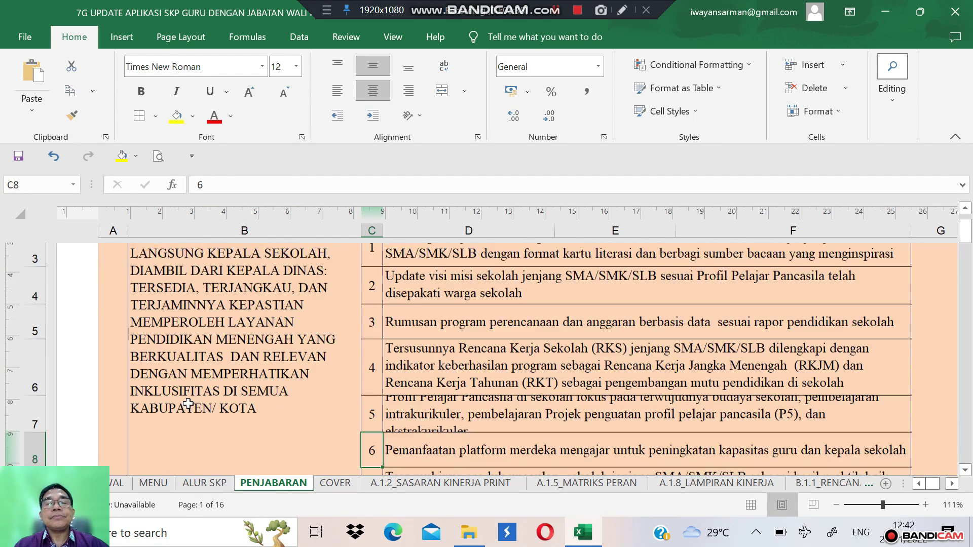
Increase the height of row 7 so the full Profil Pelajar Pancasila indicator text fits.
{"action": "key", "text": "Up"}
{"action": "key", "text": "Up"}
{"action": "key", "text": "Up"}
{"action": "key", "text": "Up"}
{"action": "key", "text": "Up"}
{"action": "key", "text": "Up"}
{"action": "key", "text": "Up"}
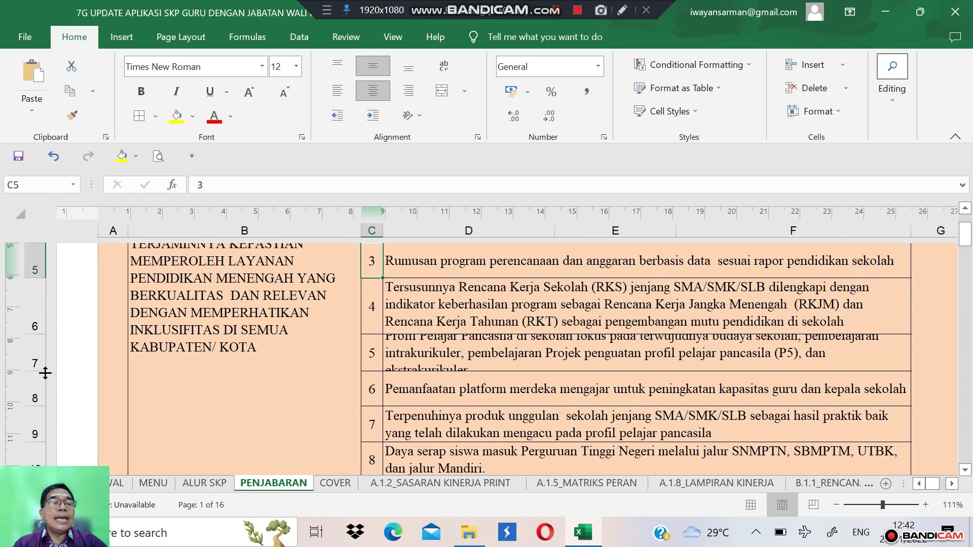
{"action": "left_click_drag", "start_coordinate": [44, 371], "coordinate": [45, 387]}
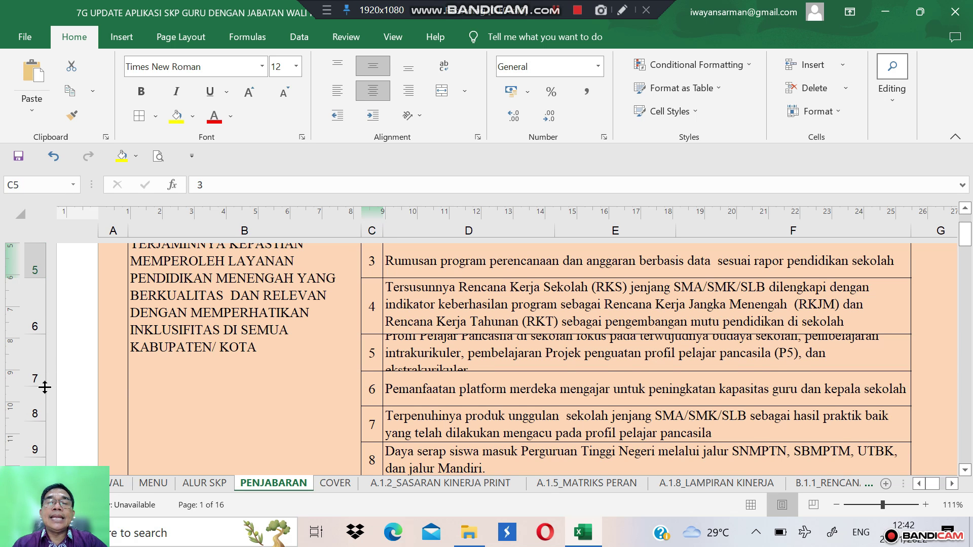
{"action": "left_click", "coordinate": [379, 366]}
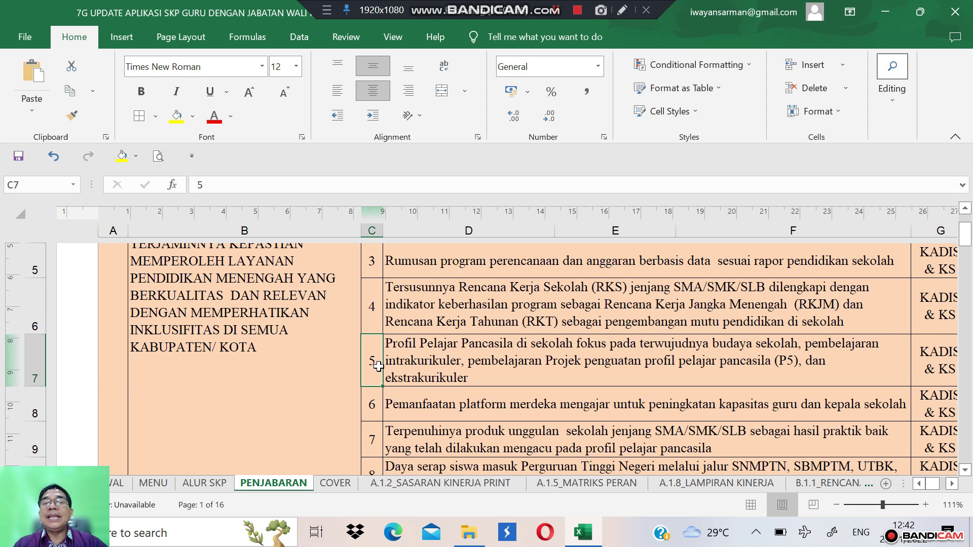
Review the first Rencana Kinerja's indicators through number 10, the alumni tracing report.
{"action": "key", "text": "Up"}
{"action": "key", "text": "Up"}
{"action": "key", "text": "Up"}
{"action": "key", "text": "Down"}
{"action": "key", "text": "Down"}
{"action": "key", "text": "Down"}
{"action": "key", "text": "Down"}
{"action": "key", "text": "Down"}
{"action": "key", "text": "Down"}
{"action": "key", "text": "Down"}
{"action": "key", "text": "Down"}
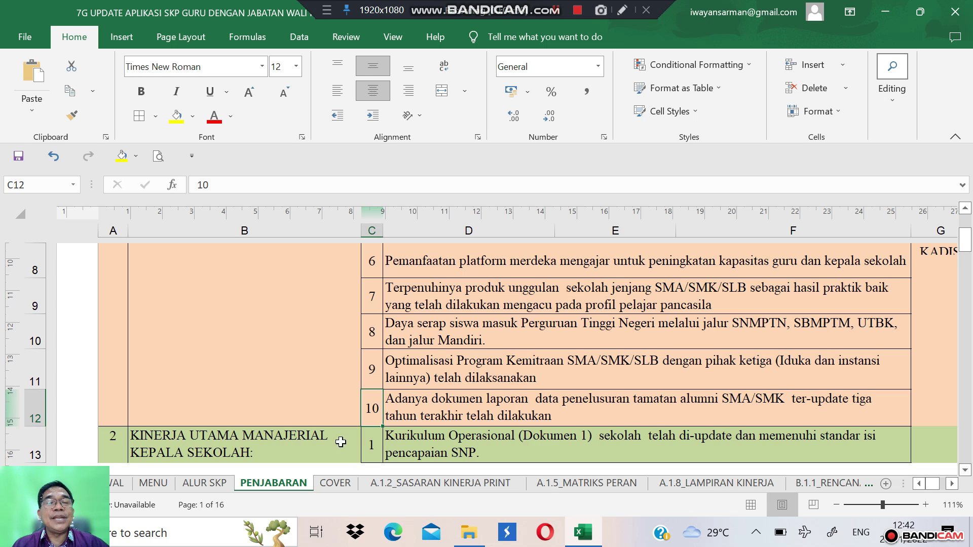
Check the KINERJA UTAMA MANAJERIAL KEPALA SEKOLAH entry, then look back at the sheet title and first Rencana Kinerja.
{"action": "left_click", "coordinate": [284, 435]}
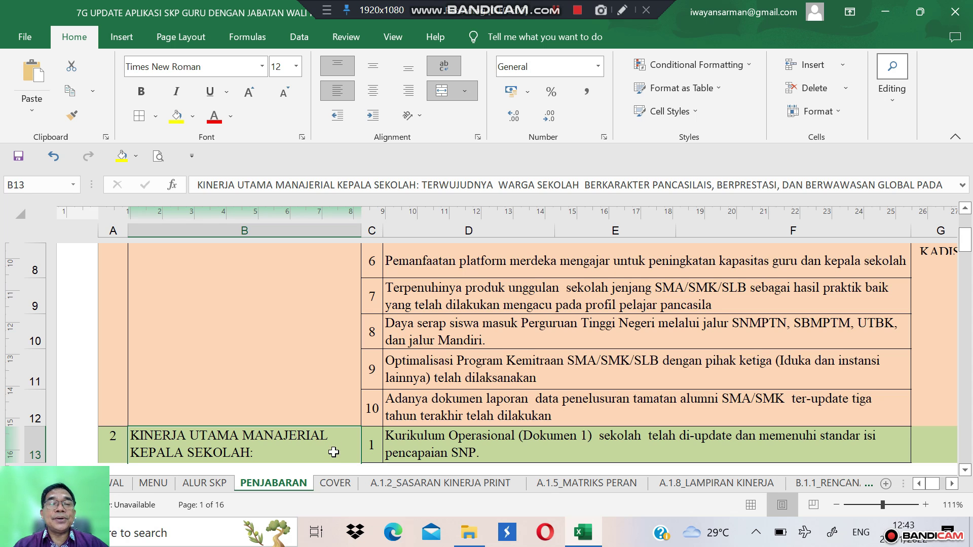
{"action": "left_click", "coordinate": [266, 337]}
{"action": "key", "text": "Up"}
{"action": "key", "text": "Up"}
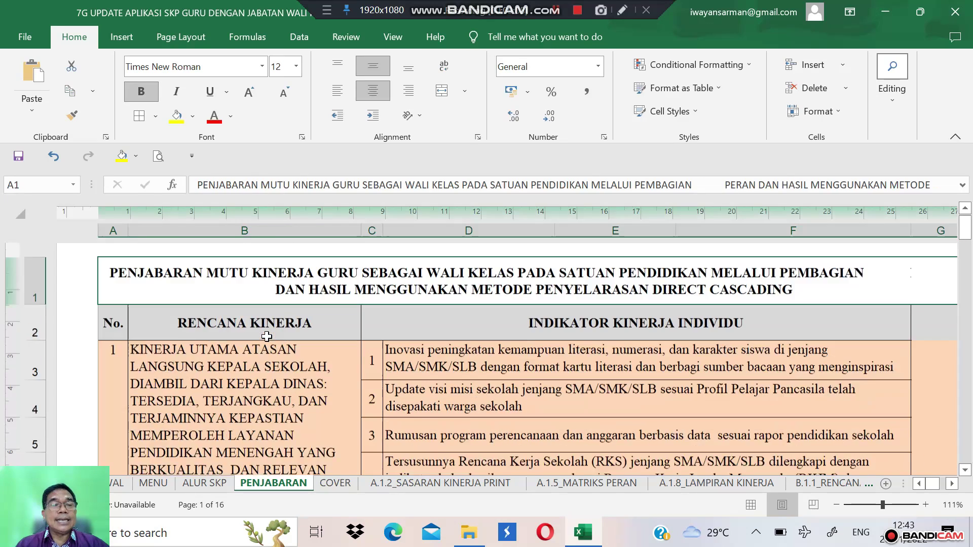
{"action": "key", "text": "Down"}
{"action": "key", "text": "Down"}
{"action": "key", "text": "Down"}
{"action": "key", "text": "Up"}
{"action": "key", "text": "Up"}
{"action": "key", "text": "Down"}
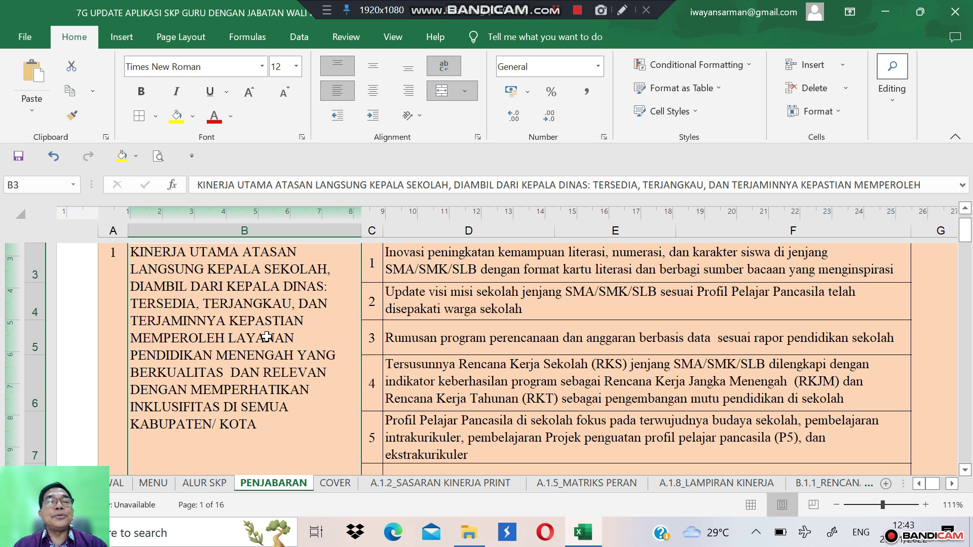
Review Rencana Kinerja 2 to 4, covering the principal's managerial, entrepreneurship and supervision performance with their indicators.
{"action": "key", "text": "Down"}
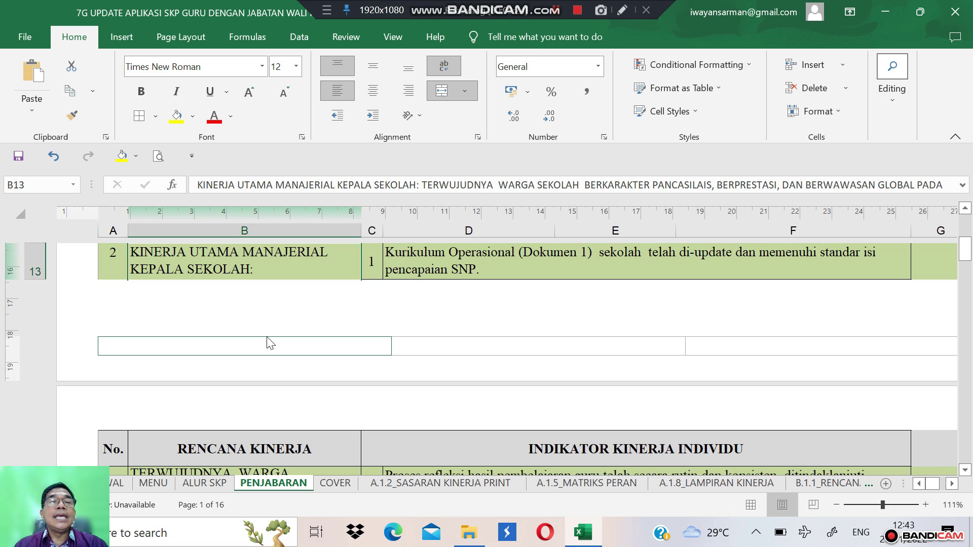
{"action": "key", "text": "Down"}
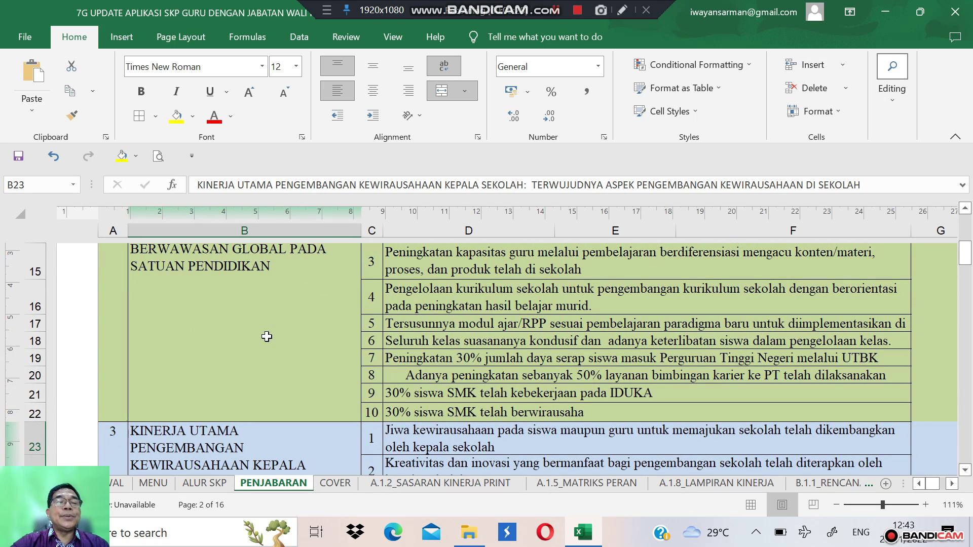
{"action": "scroll", "coordinate": [267, 336], "scroll_direction": "down", "scroll_amount": 1}
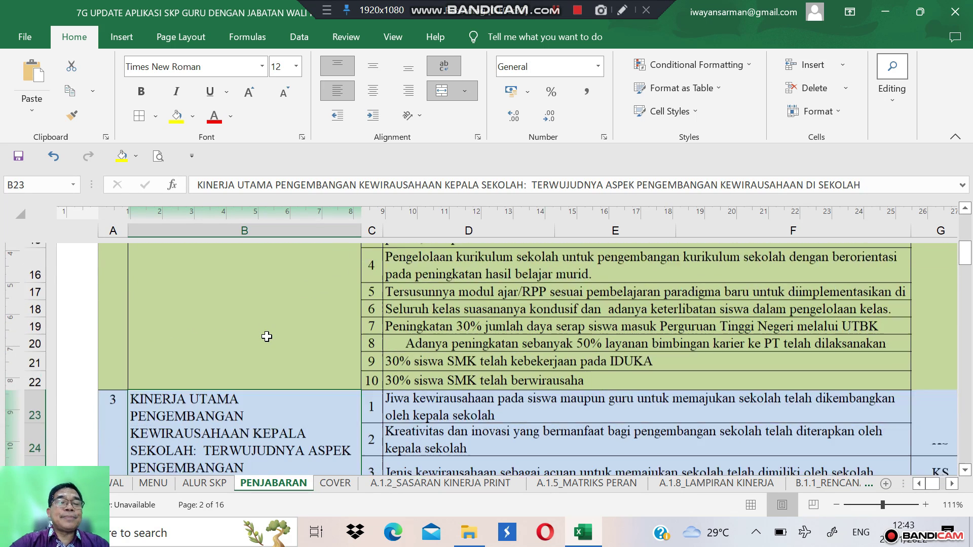
{"action": "scroll", "coordinate": [267, 337], "scroll_direction": "up", "scroll_amount": 1}
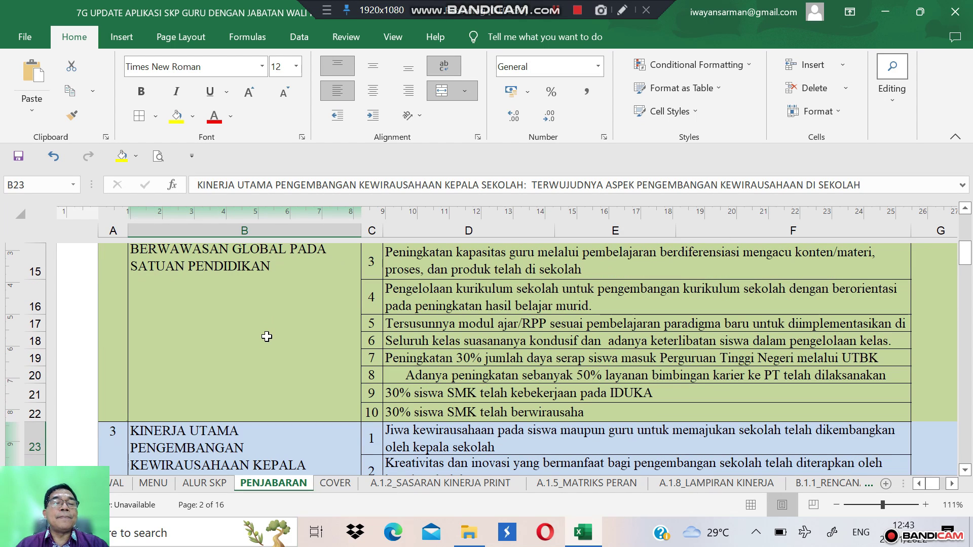
{"action": "key", "text": "Down"}
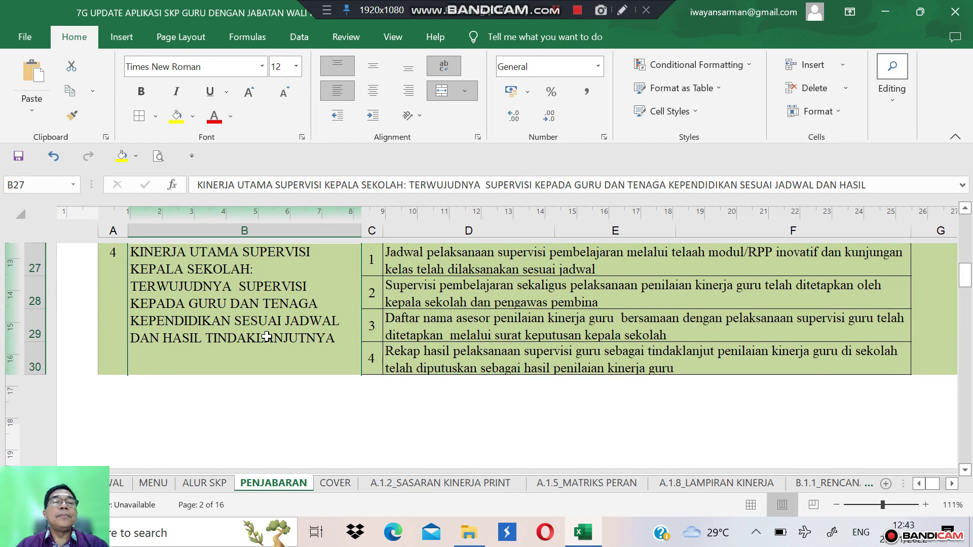
{"action": "key", "text": "Down"}
{"action": "key", "text": "Down"}
{"action": "key", "text": "Down"}
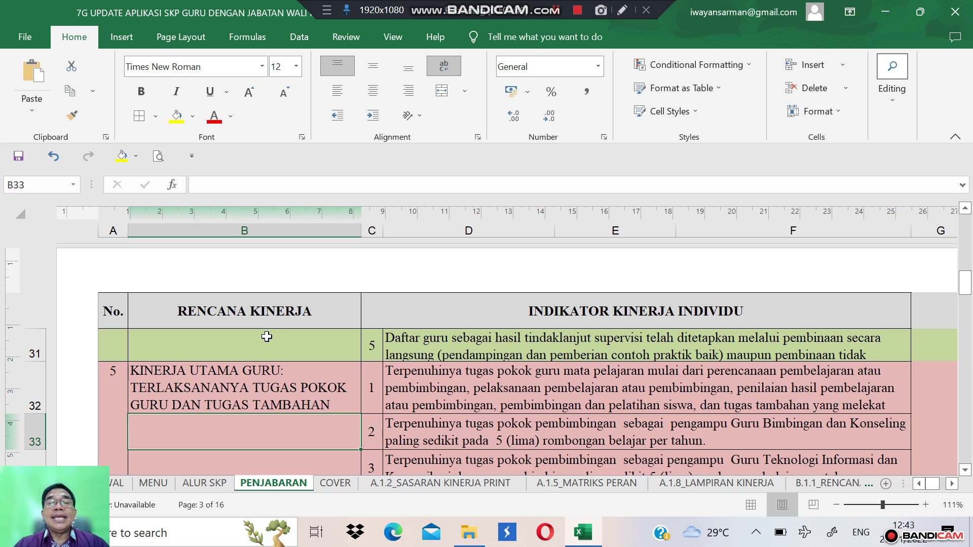
Examine indicators 1 to 3 of KINERJA UTAMA GURU, covering the main duties of subject, counselling and ICT teachers.
{"action": "left_click", "coordinate": [375, 399]}
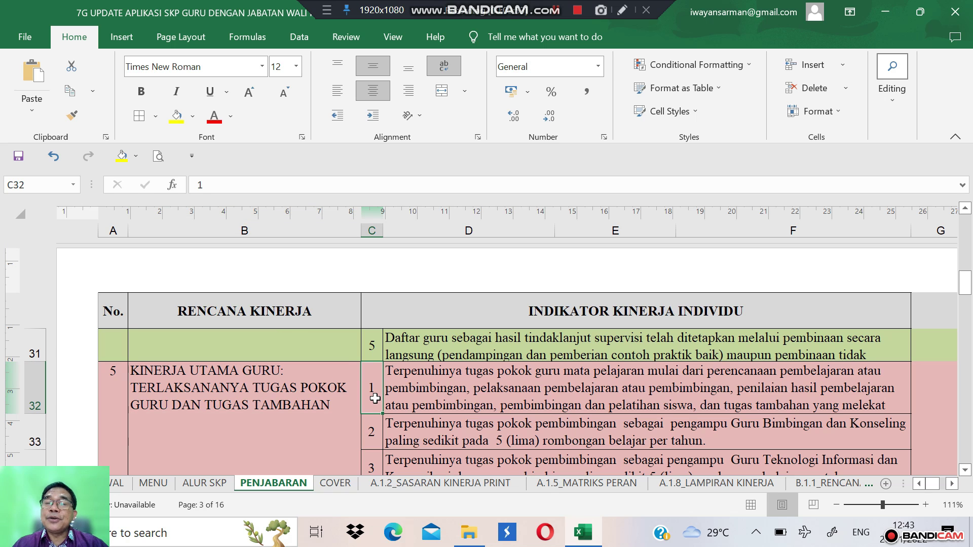
{"action": "key", "text": "Down"}
{"action": "scroll", "coordinate": [375, 399], "scroll_direction": "down", "scroll_amount": 3}
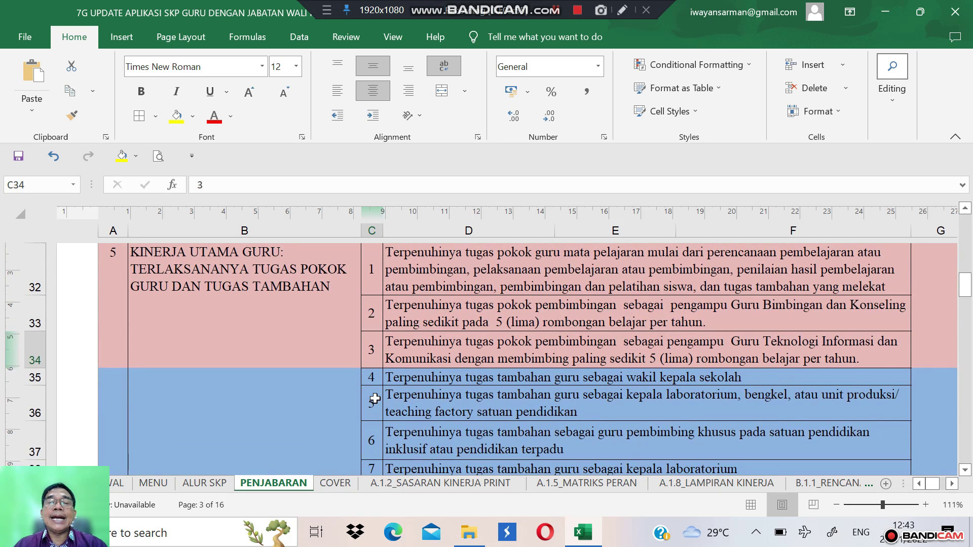
{"action": "key", "text": "Up"}
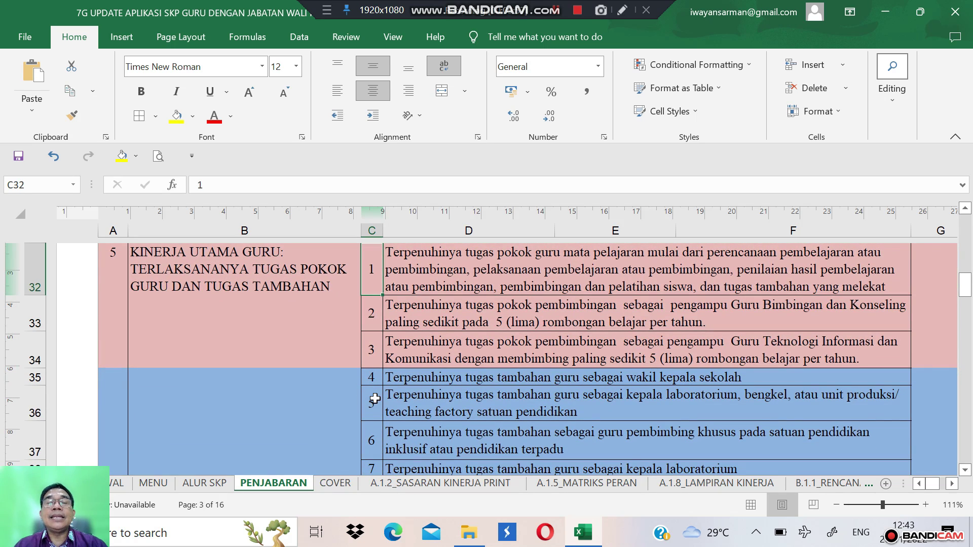
{"action": "key", "text": "Down"}
{"action": "key", "text": "Down"}
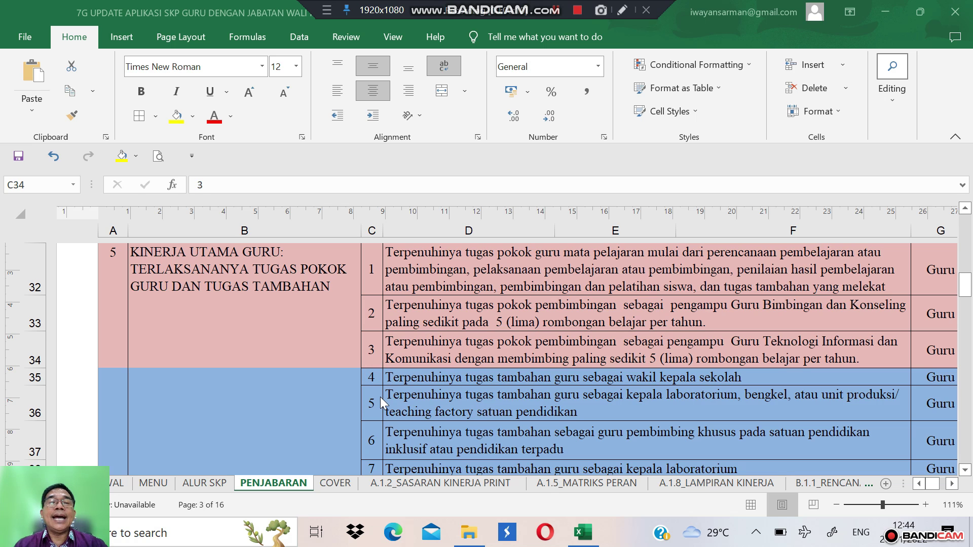
Read the additional teacher duty indicators 4 to 16, from wakil kepala sekolah down to Guru piket.
{"action": "scroll", "coordinate": [380, 396], "scroll_direction": "down", "scroll_amount": 2}
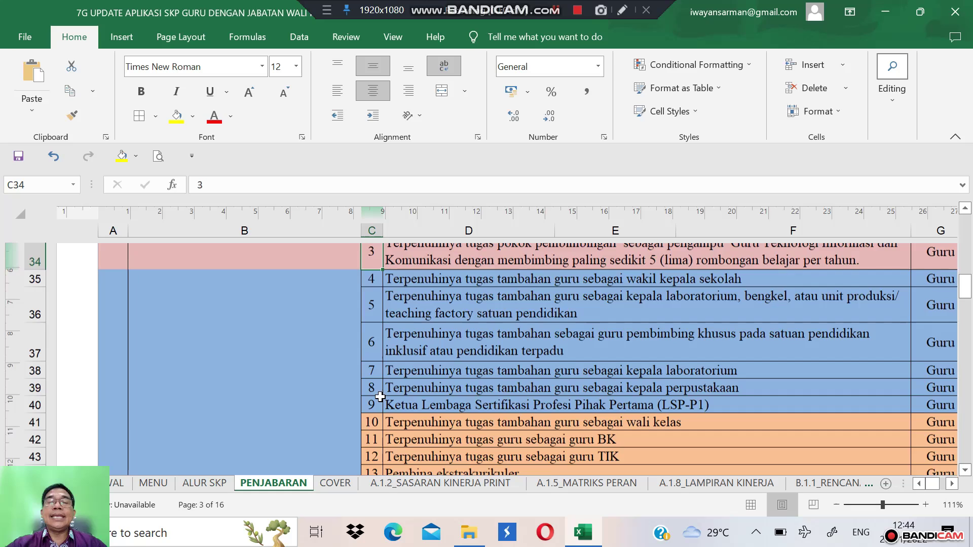
{"action": "left_click", "coordinate": [370, 436]}
{"action": "key", "text": "Down"}
{"action": "key", "text": "Down"}
{"action": "key", "text": "Down"}
{"action": "key", "text": "Down"}
{"action": "key", "text": "Down"}
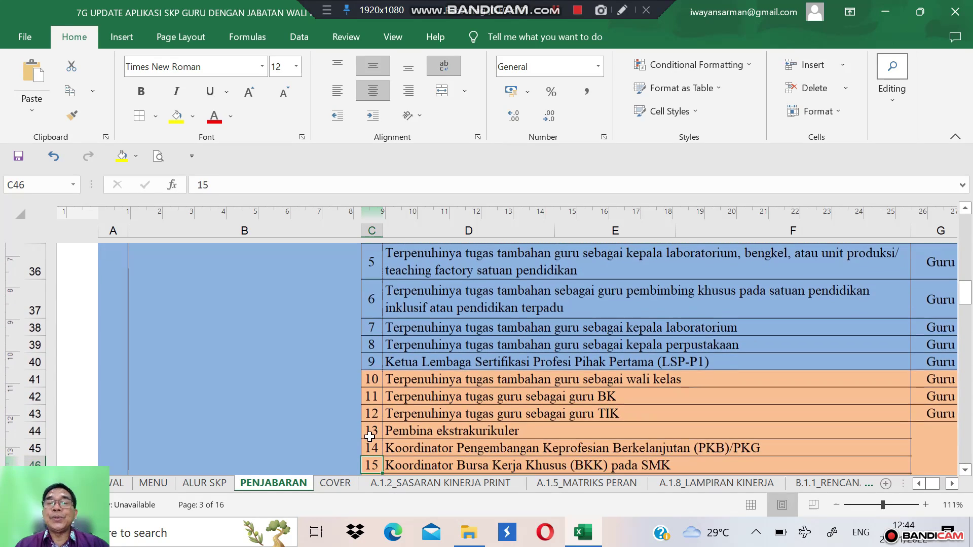
{"action": "key", "text": "Down"}
{"action": "key", "text": "Down"}
{"action": "key", "text": "Down"}
{"action": "key", "text": "Down"}
{"action": "key", "text": "Down"}
{"action": "key", "text": "Down"}
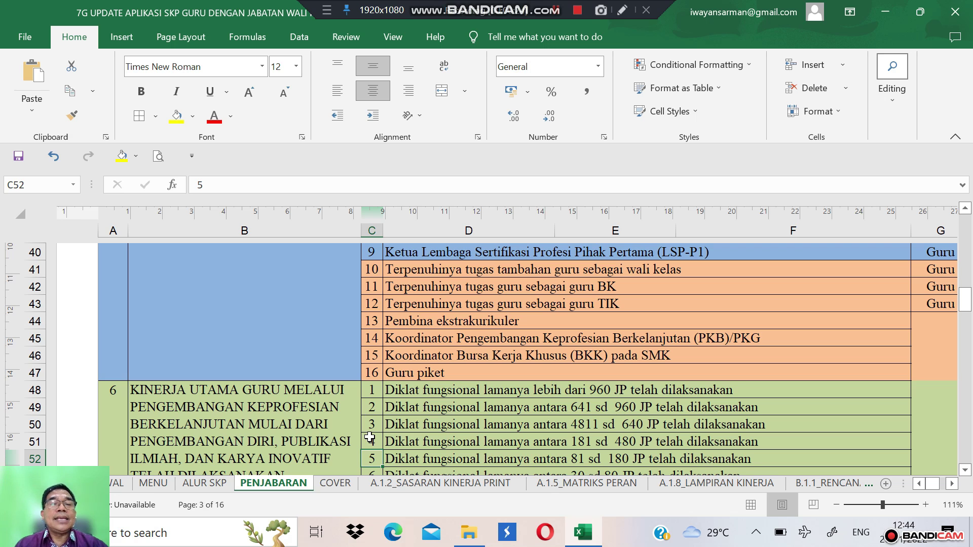
Examine the sixth Rencana Kinerja on continuing professional development and its Diklat fungsional indicators.
{"action": "left_click", "coordinate": [283, 422]}
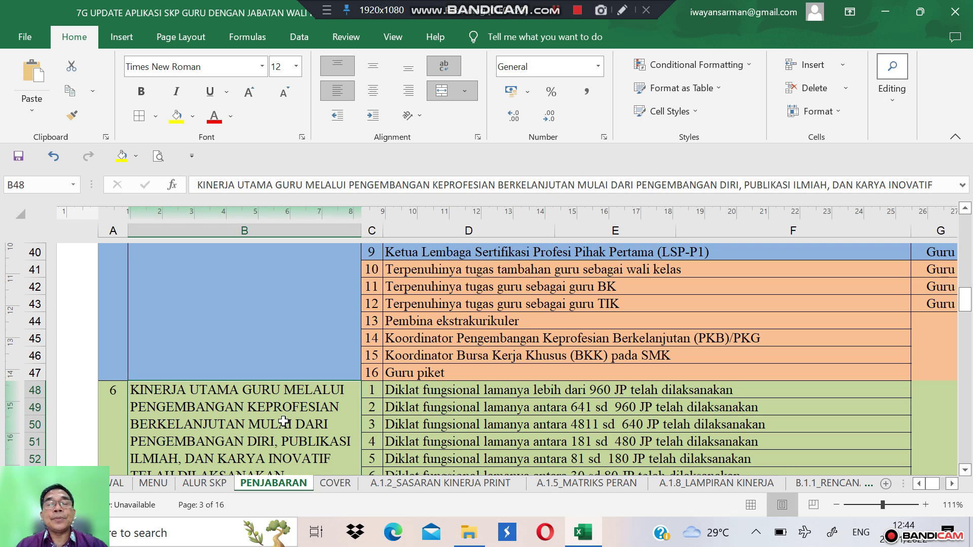
{"action": "key", "text": "Right"}
{"action": "key", "text": "Down"}
{"action": "key", "text": "Down"}
{"action": "key", "text": "Down"}
{"action": "key", "text": "Down"}
{"action": "key", "text": "Down"}
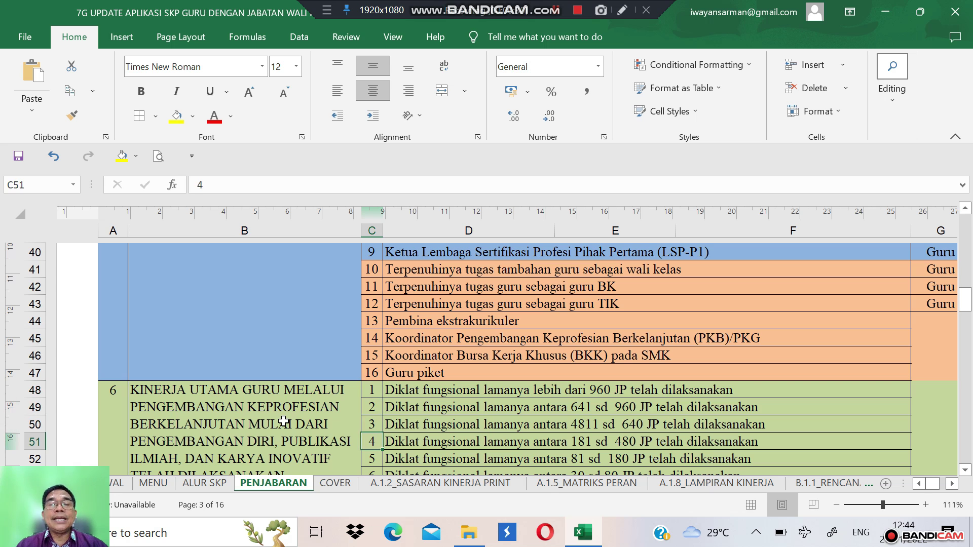
{"action": "key", "text": "Down"}
{"action": "key", "text": "Down"}
{"action": "key", "text": "Up"}
{"action": "key", "text": "Up"}
{"action": "key", "text": "Up"}
{"action": "key", "text": "Up"}
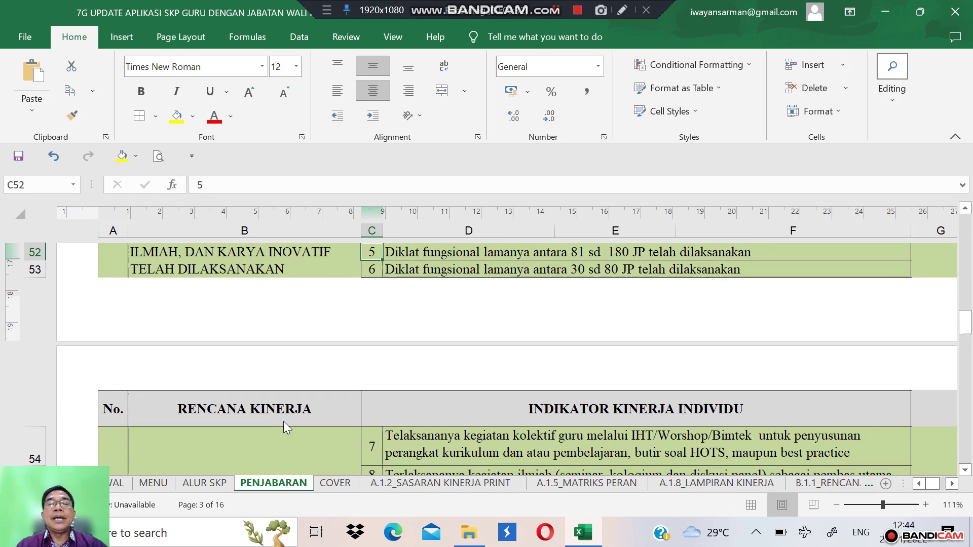
Read the remaining professional development indicators 7 to 10 and the first three PUBLIKASI ILMIAH indicators.
{"action": "key", "text": "Down"}
{"action": "key", "text": "Down"}
{"action": "key", "text": "Down"}
{"action": "key", "text": "Down"}
{"action": "key", "text": "Down"}
{"action": "key", "text": "Down"}
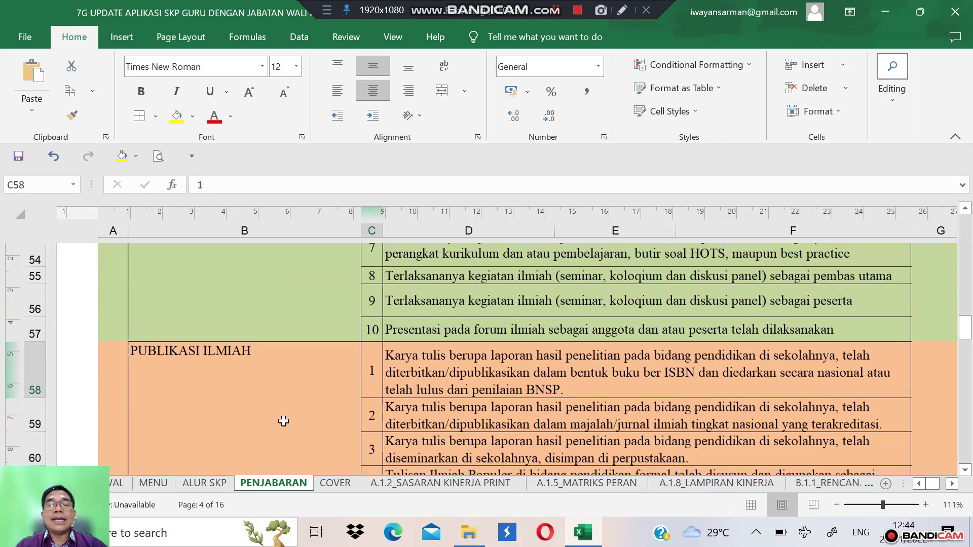
{"action": "key", "text": "Down"}
{"action": "key", "text": "Down"}
{"action": "key", "text": "Down"}
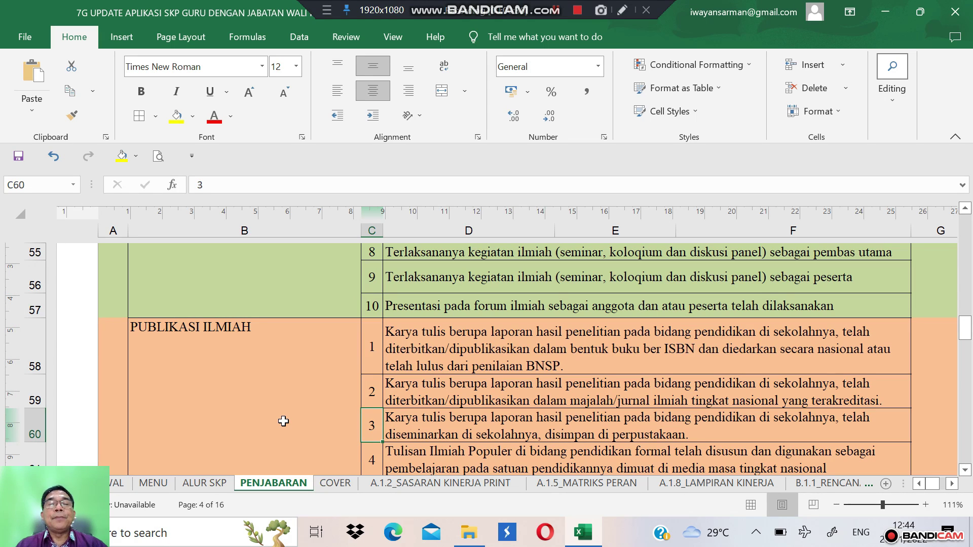
Read the PUBLIKASI ILMIAH indicators 4 to 11 on popular articles, textbooks and learning modules.
{"action": "key", "text": "Down"}
{"action": "key", "text": "Down"}
{"action": "key", "text": "Down"}
{"action": "key", "text": "Down"}
{"action": "key", "text": "Down"}
{"action": "key", "text": "Down"}
{"action": "key", "text": "Down"}
{"action": "key", "text": "Down"}
{"action": "key", "text": "Down"}
{"action": "key", "text": "Down"}
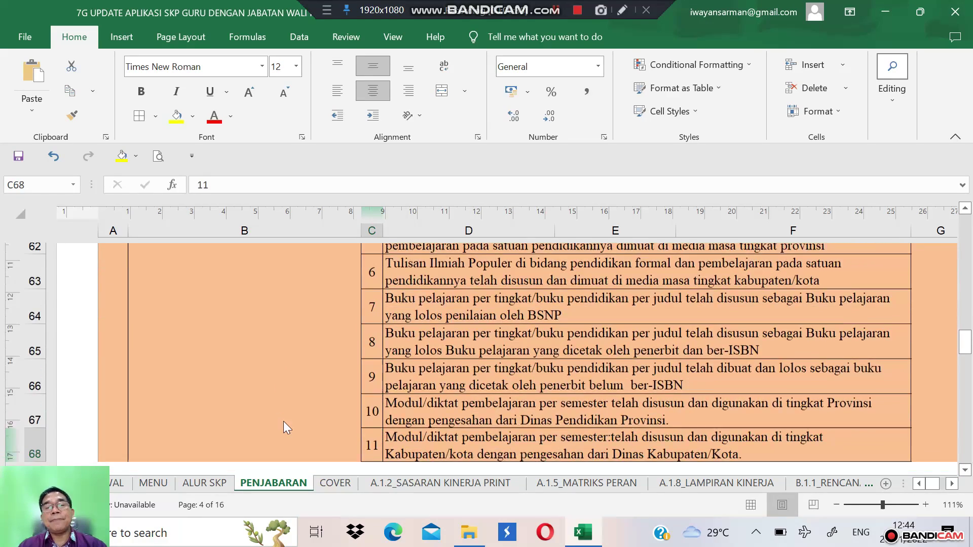
Go through the rest of the PUBLIKASI ILMIAH indicators to the first KARYA INOVATIF entries.
{"action": "key", "text": "Down"}
{"action": "key", "text": "Down"}
{"action": "key", "text": "Down"}
{"action": "key", "text": "Down"}
{"action": "key", "text": "Down"}
{"action": "key", "text": "Down"}
{"action": "key", "text": "Down"}
{"action": "key", "text": "Down"}
{"action": "key", "text": "Down"}
{"action": "key", "text": "Down"}
{"action": "key", "text": "Down"}
{"action": "key", "text": "Down"}
{"action": "key", "text": "Down"}
{"action": "key", "text": "Down"}
{"action": "key", "text": "Down"}
{"action": "key", "text": "Down"}
{"action": "key", "text": "Down"}
{"action": "key", "text": "Down"}
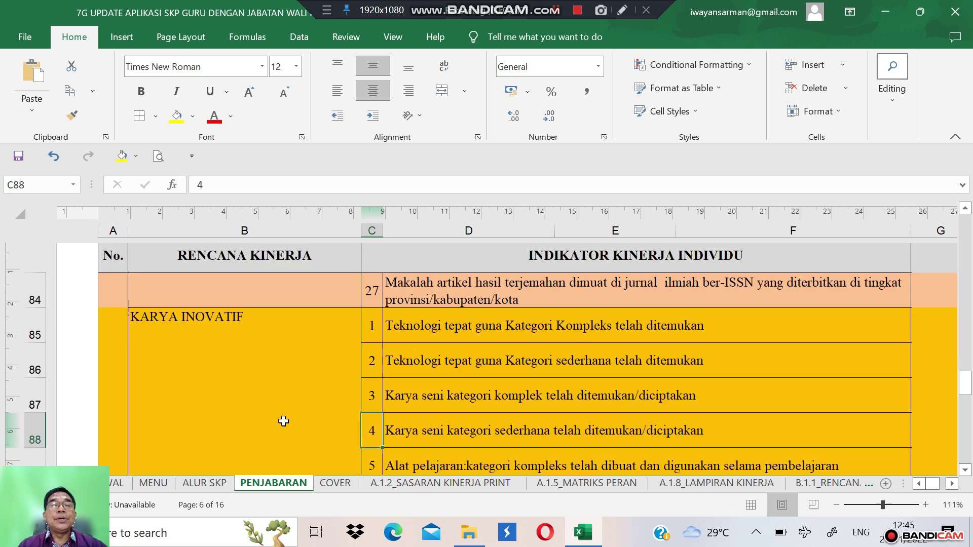
Read the KARYA INOVATIF indicators from number 5 on teaching tools through number 21 on useful machine units.
{"action": "key", "text": "Down"}
{"action": "key", "text": "Down"}
{"action": "key", "text": "Down"}
{"action": "key", "text": "Down"}
{"action": "key", "text": "Down"}
{"action": "key", "text": "Down"}
{"action": "key", "text": "Down"}
{"action": "key", "text": "Down"}
{"action": "key", "text": "Down"}
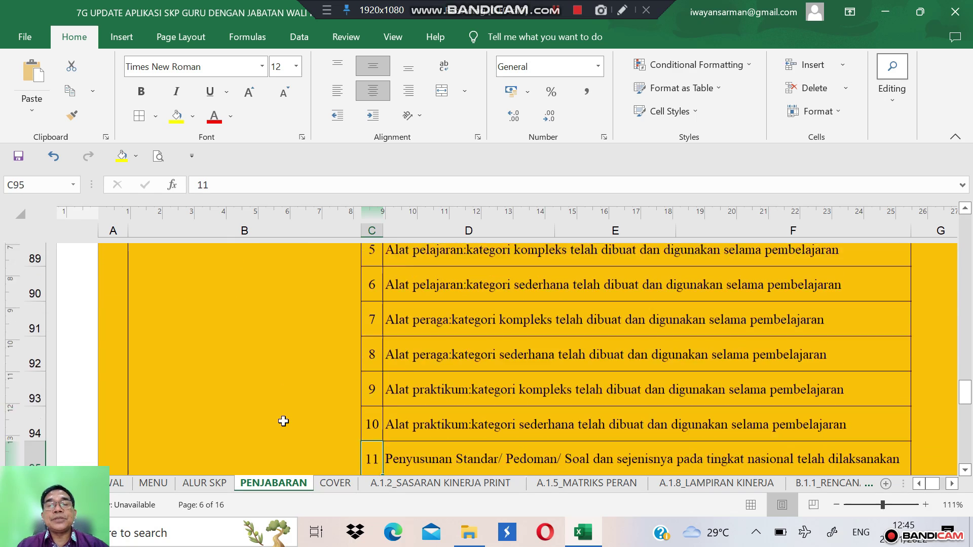
{"action": "key", "text": "Down"}
{"action": "key", "text": "Down"}
{"action": "key", "text": "Down"}
{"action": "key", "text": "Down"}
{"action": "key", "text": "Down"}
{"action": "key", "text": "Down"}
{"action": "key", "text": "Down"}
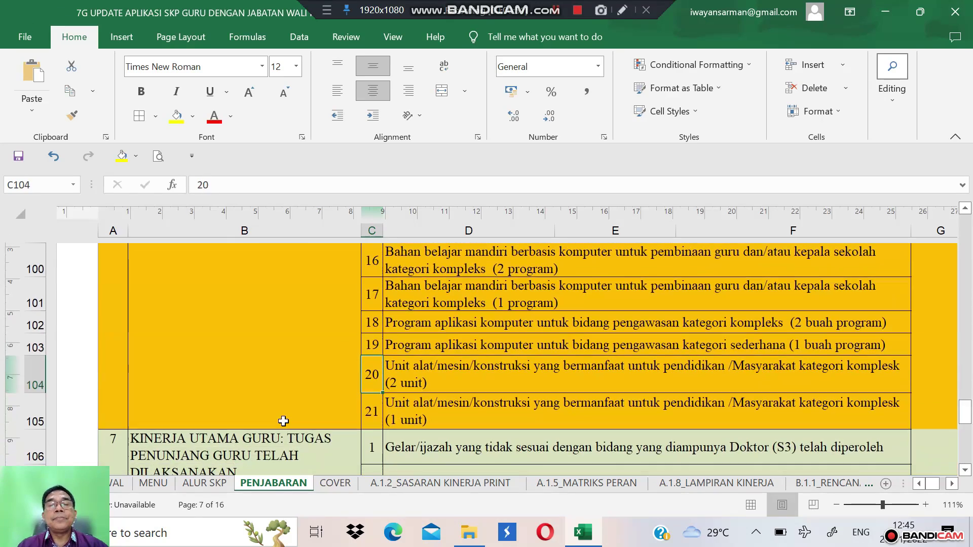
Check the seventh Rencana Kinerja, TUGAS PENUNJANG GURU, and its opening indicators on degrees outside the taught field.
{"action": "left_click", "coordinate": [294, 456]}
{"action": "key", "text": "Down"}
{"action": "key", "text": "Down"}
{"action": "key", "text": "Up"}
{"action": "key", "text": "Up"}
{"action": "key", "text": "Up"}
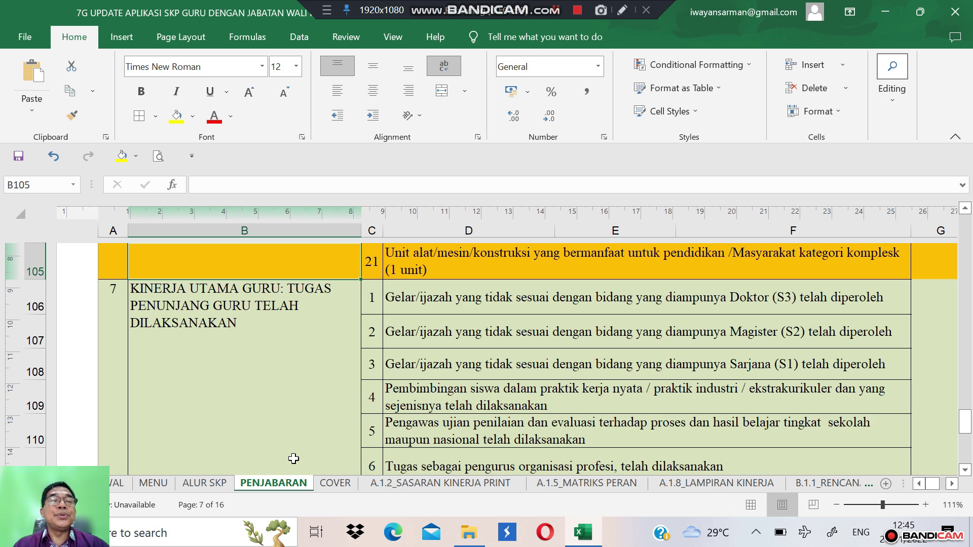
Read the TUGAS PENUNJANG GURU indicators 5 to 12 through the Satya Lancana awards, then look back at the preceding entries.
{"action": "left_click", "coordinate": [480, 445]}
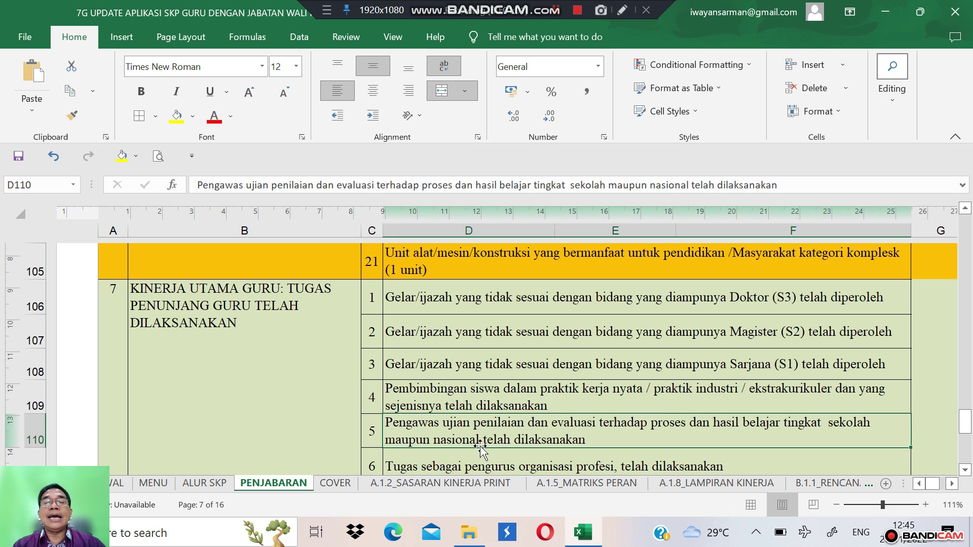
{"action": "key", "text": "Down"}
{"action": "key", "text": "Down"}
{"action": "key", "text": "Down"}
{"action": "key", "text": "Down"}
{"action": "key", "text": "Down"}
{"action": "key", "text": "Down"}
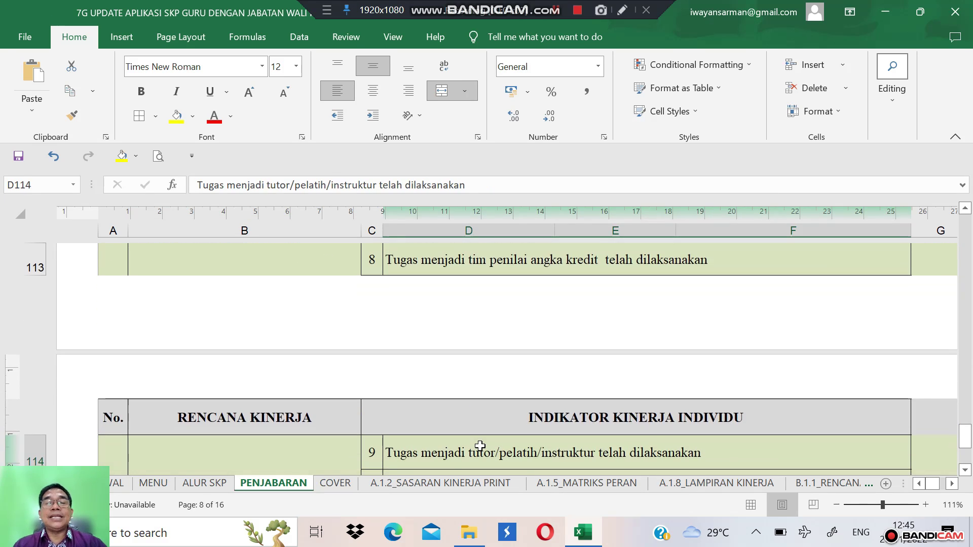
{"action": "key", "text": "Down"}
{"action": "key", "text": "Down"}
{"action": "key", "text": "Down"}
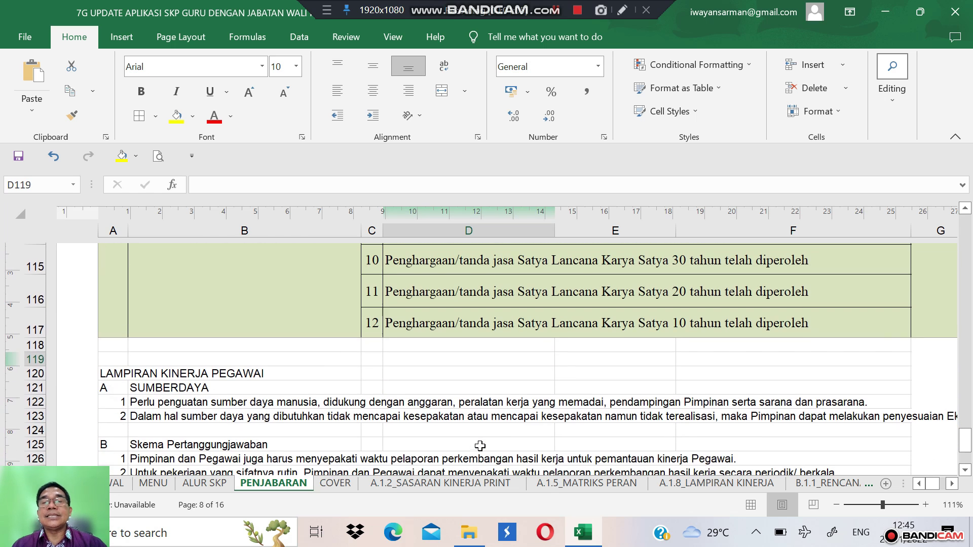
{"action": "scroll", "coordinate": [479, 446], "scroll_direction": "up", "scroll_amount": 5}
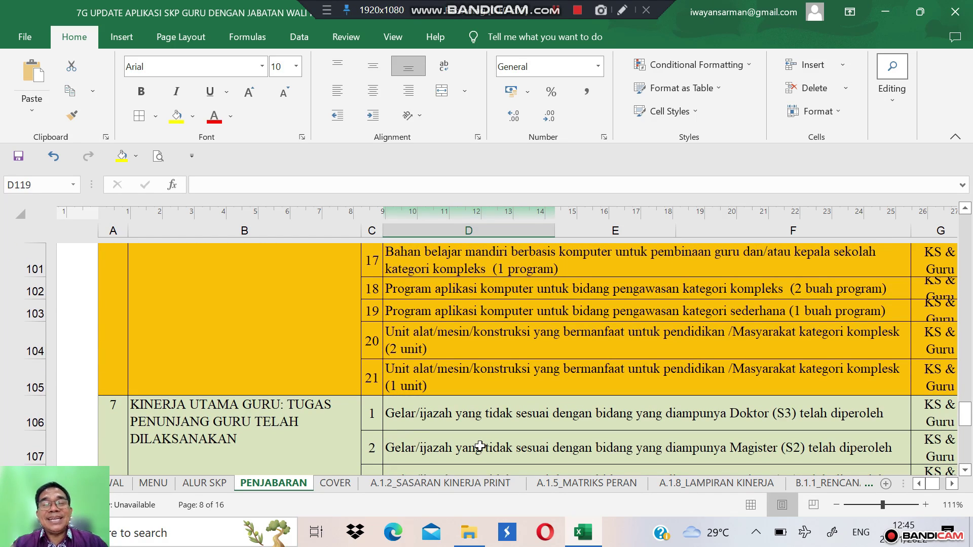
Open the A.1.2_SASARAN KINERJA PRINT sheet and check its PENDEKATAN HASIL KERJA KUANTITATIF title and the assessed teacher's identity fields.
{"action": "left_click", "coordinate": [452, 485]}
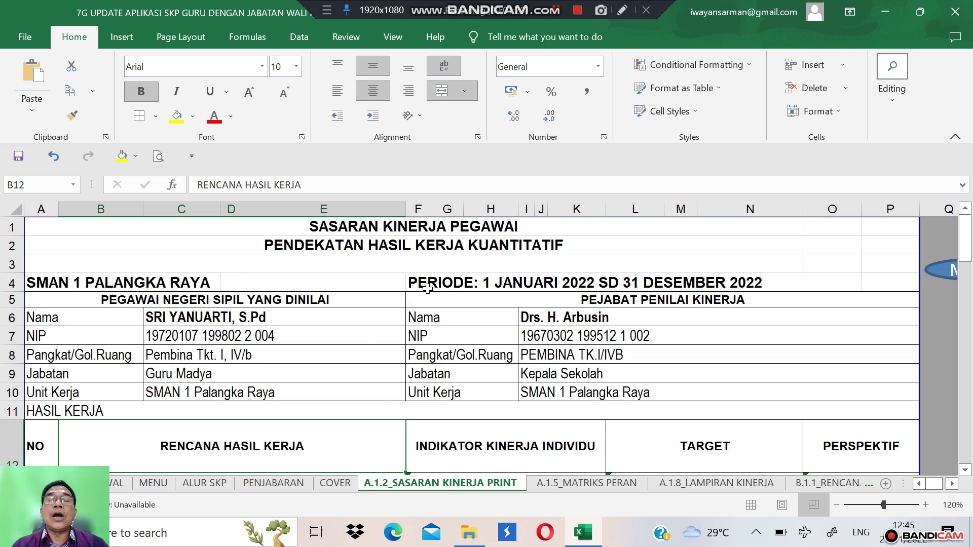
{"action": "left_click", "coordinate": [409, 249]}
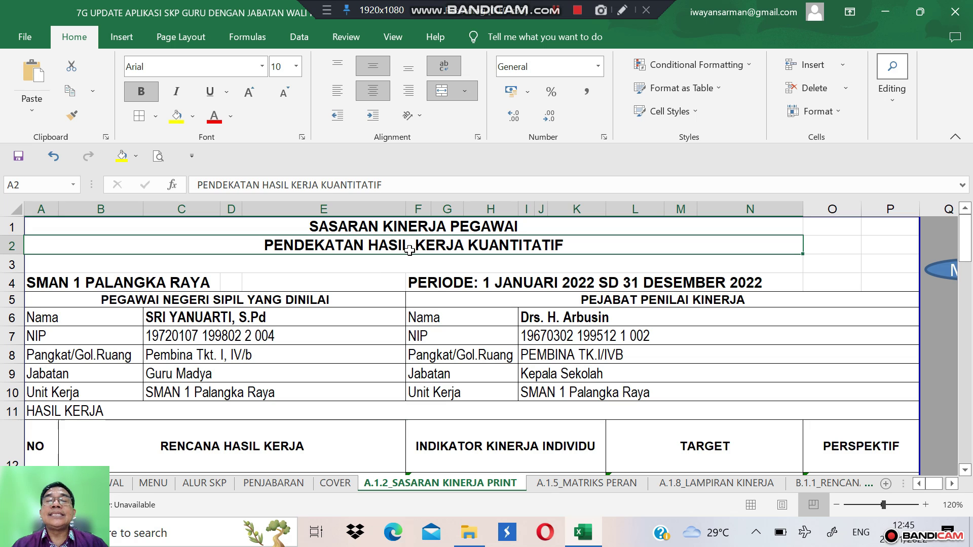
{"action": "left_click", "coordinate": [334, 332]}
{"action": "key", "text": "Down"}
{"action": "key", "text": "Down"}
{"action": "key", "text": "Down"}
{"action": "key", "text": "Down"}
{"action": "key", "text": "Down"}
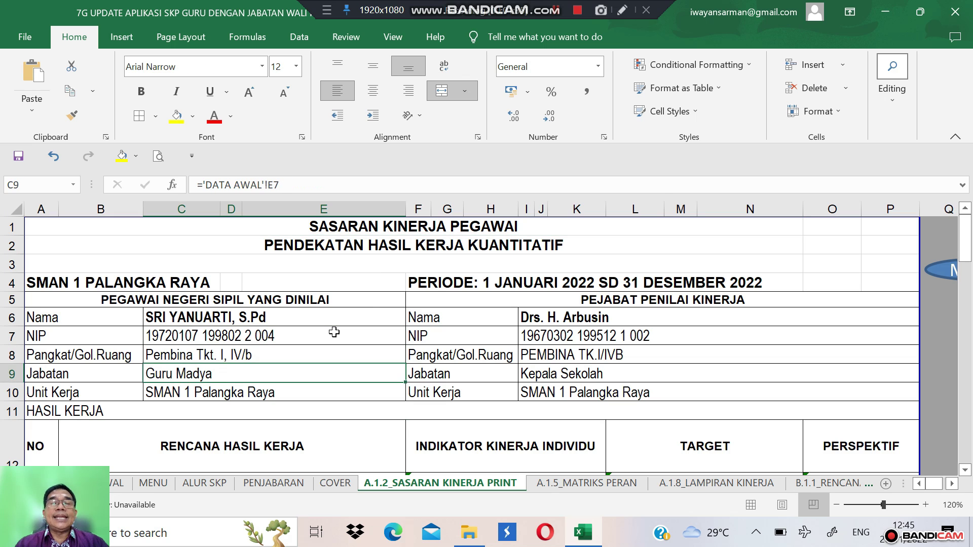
{"action": "key", "text": "Up"}
{"action": "key", "text": "Up"}
{"action": "key", "text": "Up"}
{"action": "key", "text": "Up"}
{"action": "key", "text": "Up"}
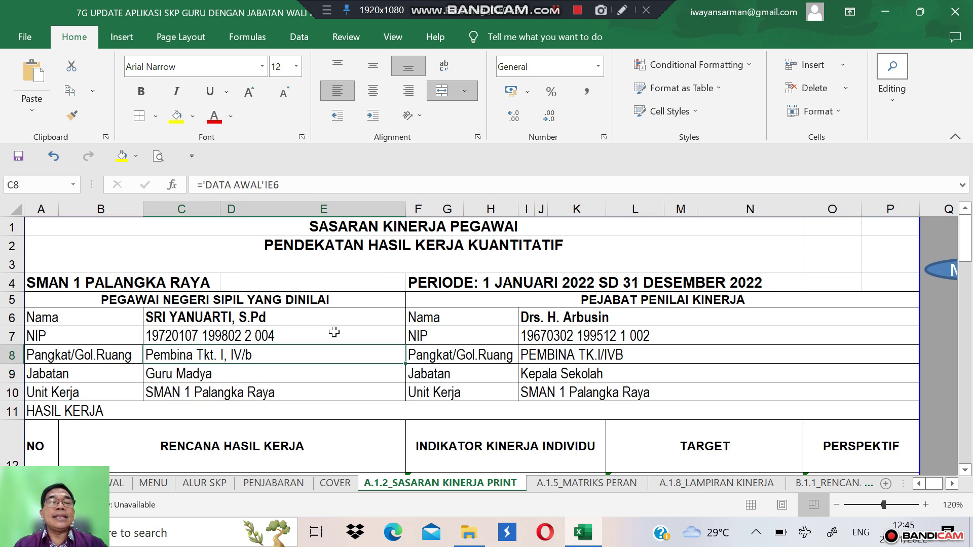
Look over the HASIL KERJA table headings down to the UTAMA section and its first work plan.
{"action": "key", "text": "Down"}
{"action": "key", "text": "Down"}
{"action": "key", "text": "Down"}
{"action": "key", "text": "Down"}
{"action": "key", "text": "Down"}
{"action": "key", "text": "Down"}
{"action": "key", "text": "Down"}
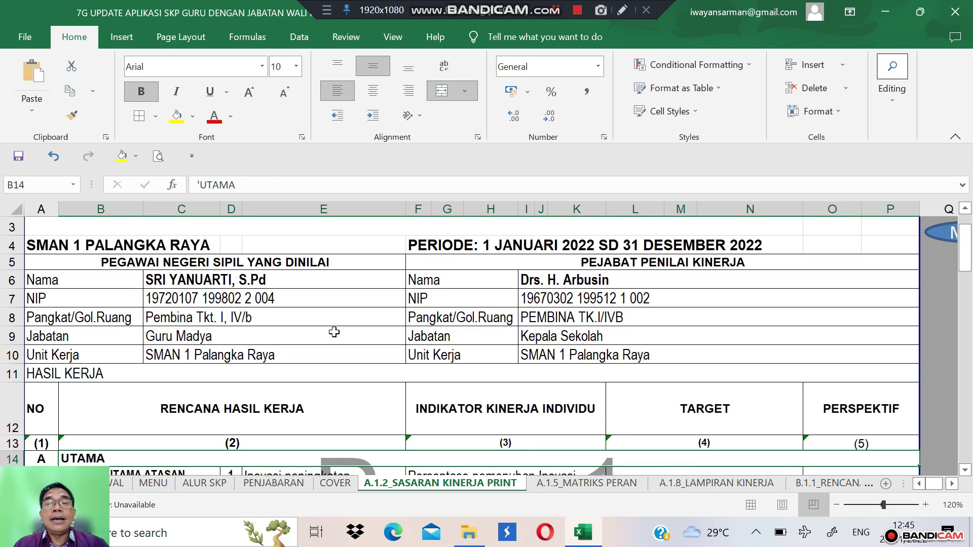
{"action": "key", "text": "Down"}
{"action": "key", "text": "Up"}
{"action": "key", "text": "Up"}
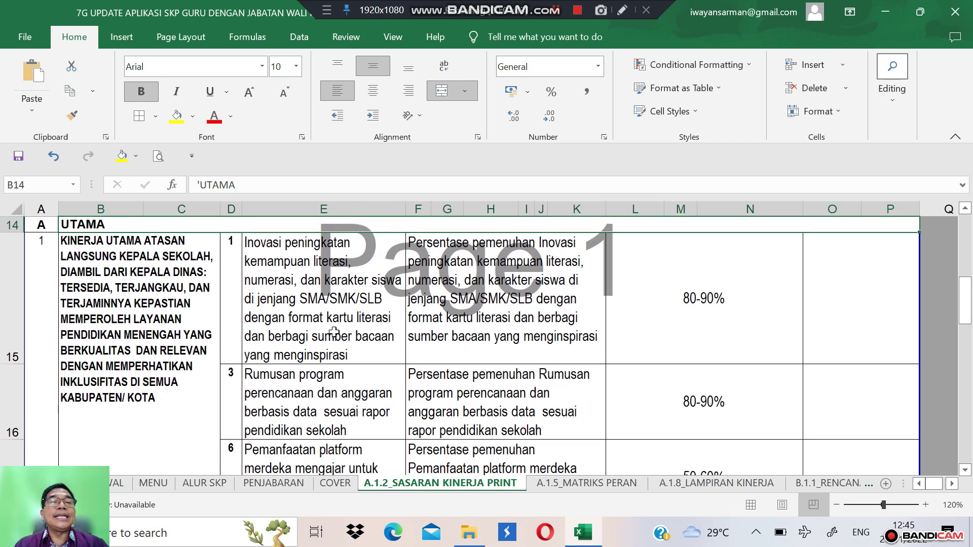
Inspect the lookup formula of the first UTAMA entry and the indicator numbers beside the work plans.
{"action": "key", "text": "Down"}
{"action": "key", "text": "Down"}
{"action": "key", "text": "Left"}
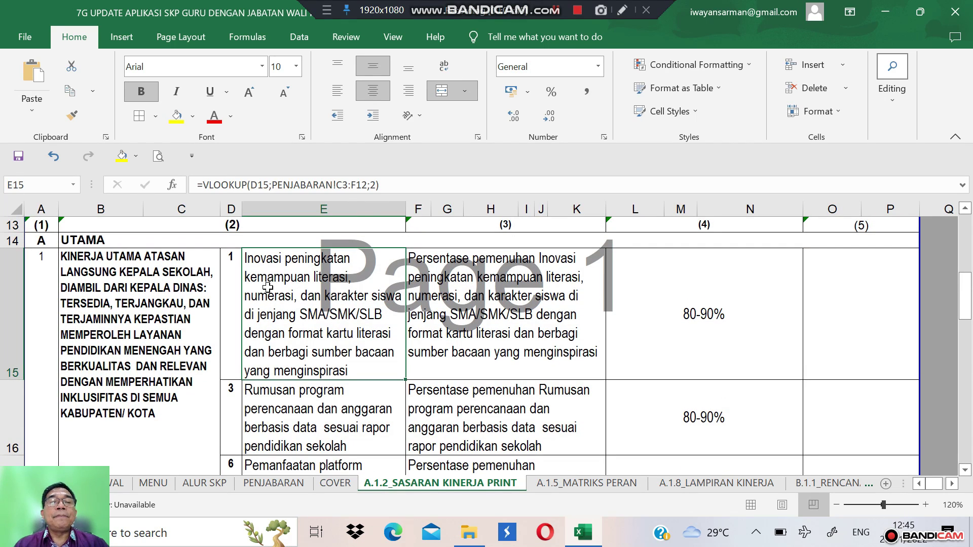
{"action": "key", "text": "Right"}
{"action": "key", "text": "Right"}
{"action": "key", "text": "Down"}
{"action": "key", "text": "Down"}
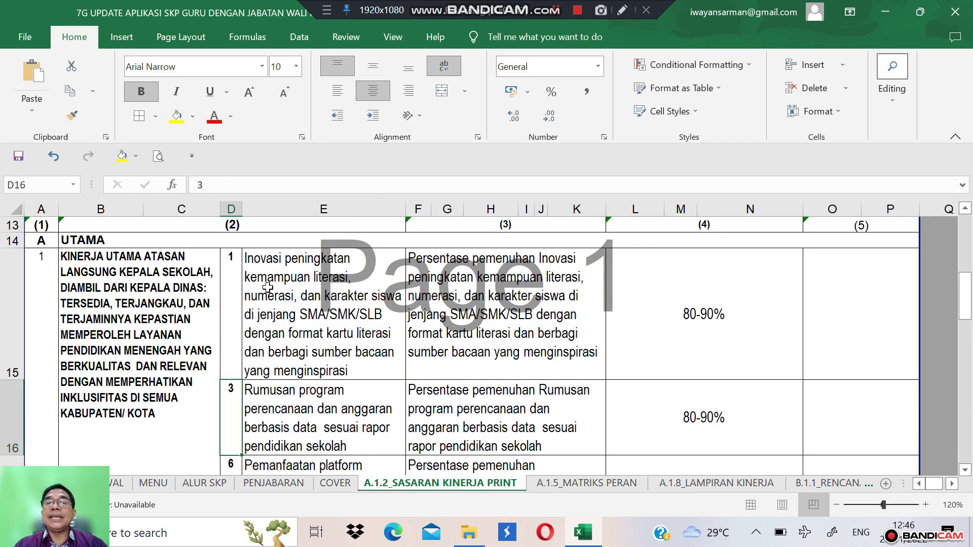
Go back over the RENCANA HASIL KERJA, INDIKATOR KINERJA INDIVIDU and TARGET headings of the HASIL KERJA table.
{"action": "key", "text": "Up"}
{"action": "key", "text": "Up"}
{"action": "key", "text": "Up"}
{"action": "key", "text": "Up"}
{"action": "key", "text": "Up"}
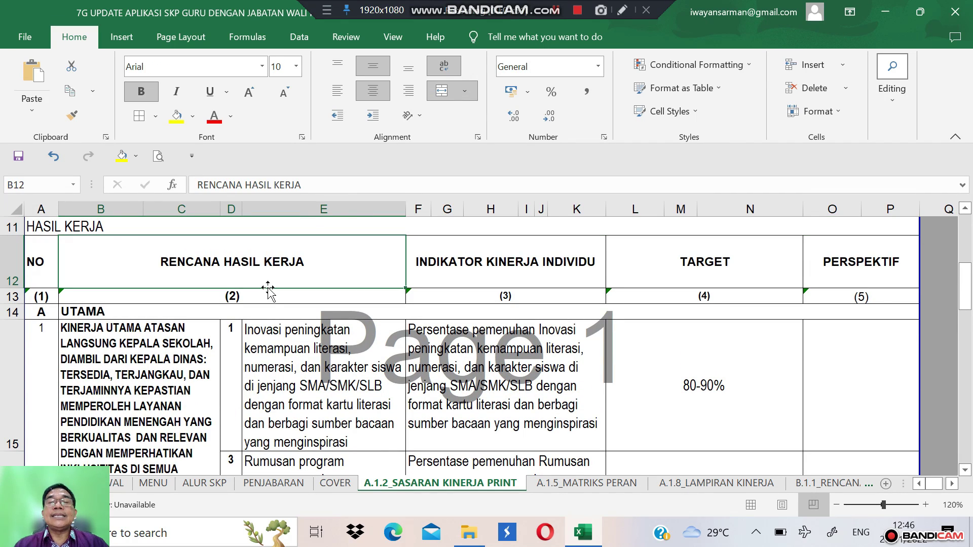
{"action": "left_click", "coordinate": [516, 258]}
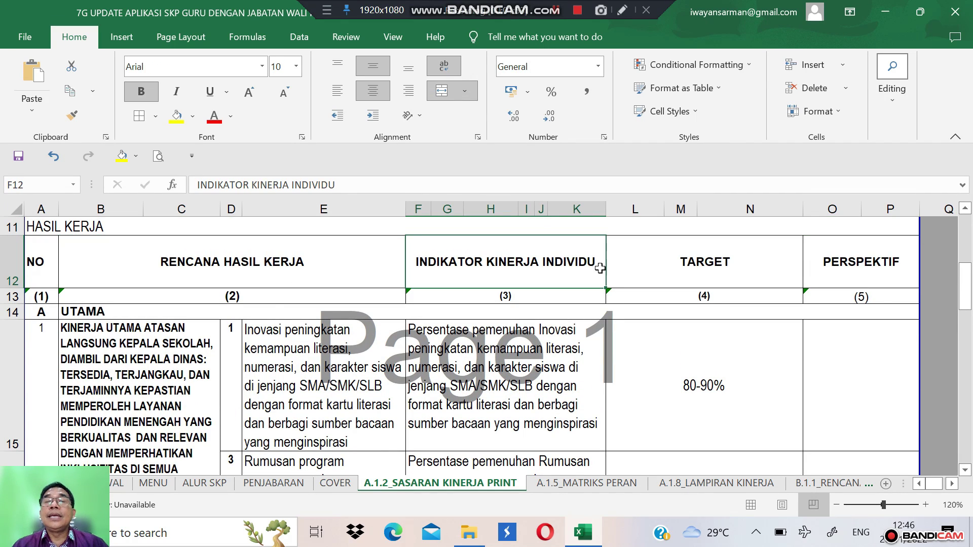
{"action": "left_click", "coordinate": [712, 263]}
Look through the work plans from the first UTAMA entry down to the PERILAKU KERJA section.
{"action": "left_click", "coordinate": [293, 398]}
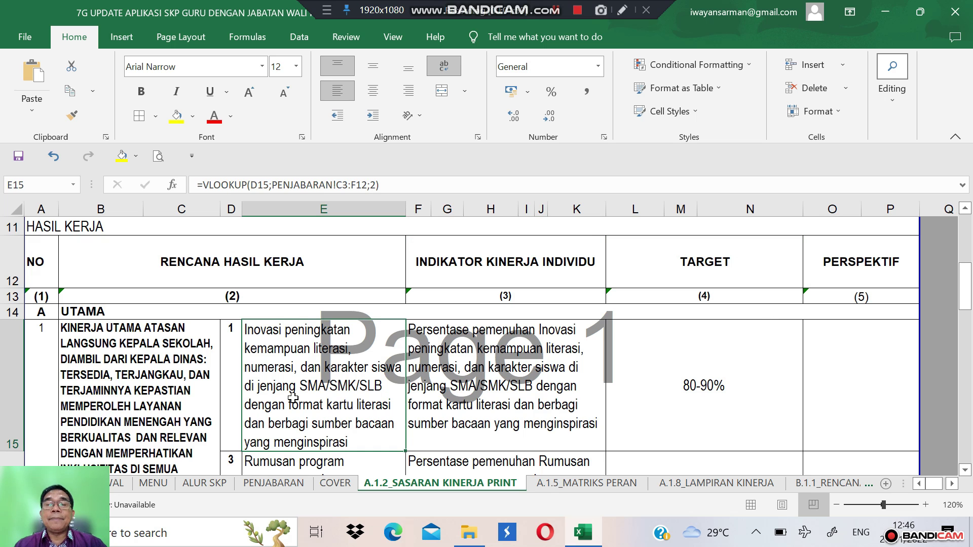
{"action": "key", "text": "Down"}
{"action": "key", "text": "Down"}
{"action": "key", "text": "Down"}
{"action": "key", "text": "Down"}
{"action": "key", "text": "Down"}
{"action": "key", "text": "Down"}
{"action": "key", "text": "Down"}
{"action": "key", "text": "Down"}
{"action": "key", "text": "Down"}
{"action": "key", "text": "Down"}
{"action": "key", "text": "Down"}
{"action": "key", "text": "Down"}
{"action": "key", "text": "Down"}
{"action": "key", "text": "Down"}
{"action": "key", "text": "Down"}
{"action": "key", "text": "Down"}
{"action": "key", "text": "Down"}
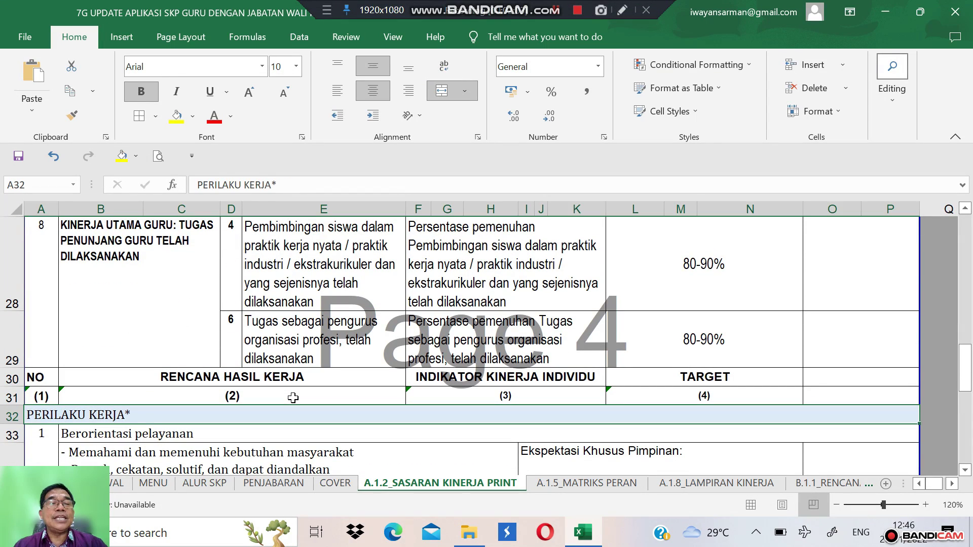
{"action": "key", "text": "Down"}
{"action": "key", "text": "Down"}
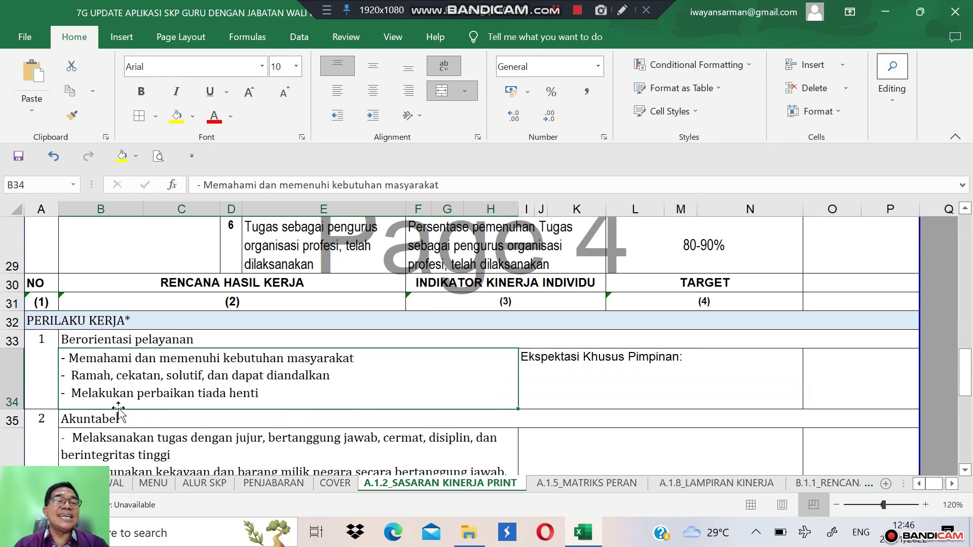
Read the five PERILAKU KERJA behaviours from Berorientasi pelayanan through Loyal, down to the signature block.
{"action": "left_click", "coordinate": [59, 325]}
{"action": "key", "text": "Down"}
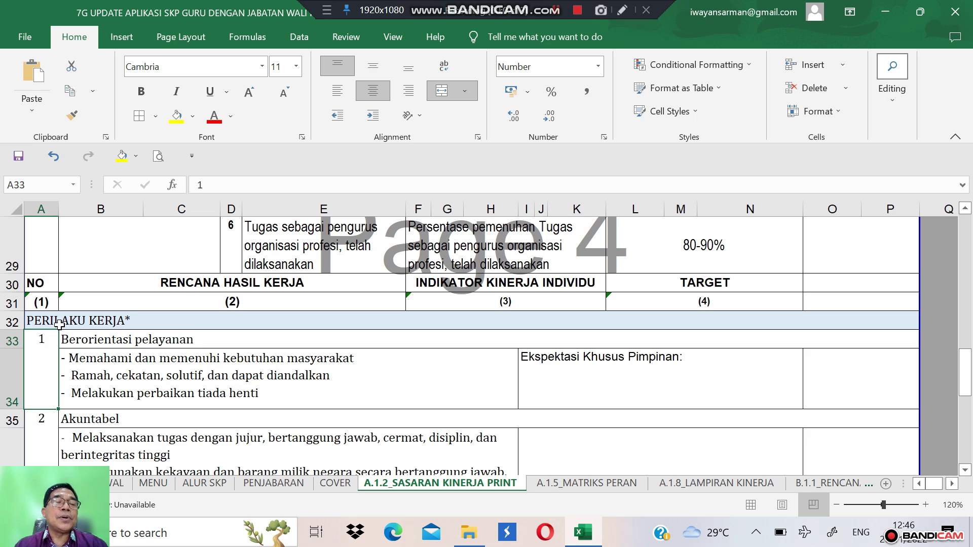
{"action": "key", "text": "Down"}
{"action": "key", "text": "Down"}
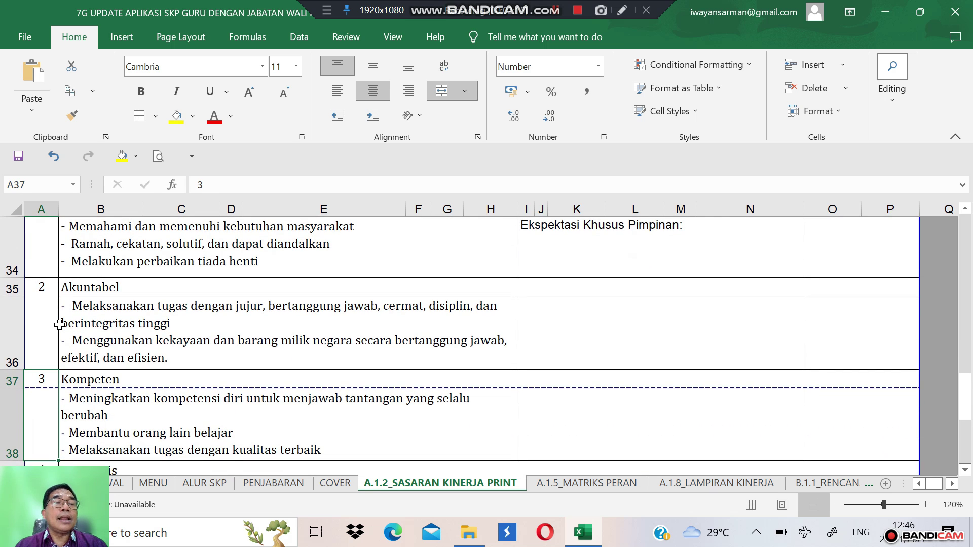
{"action": "key", "text": "Down"}
{"action": "key", "text": "Down"}
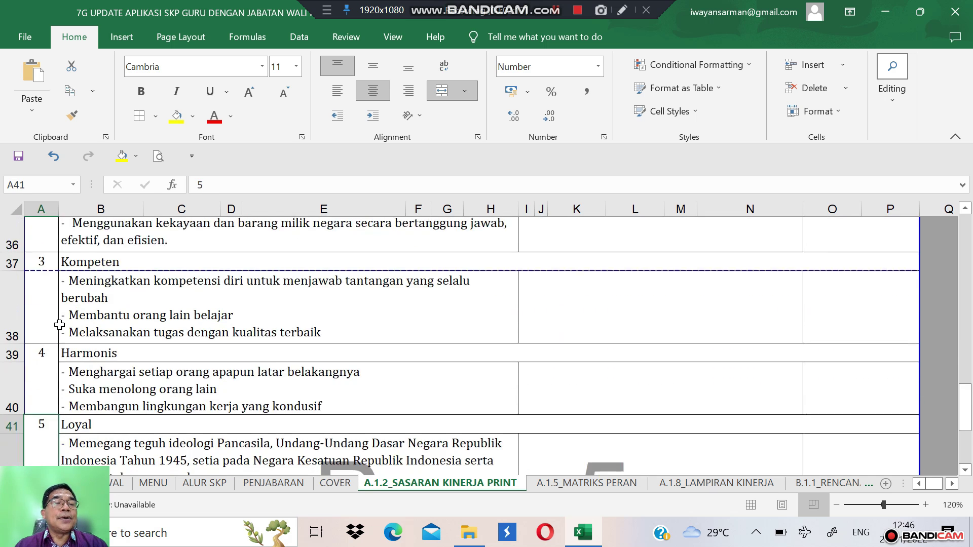
{"action": "key", "text": "Down"}
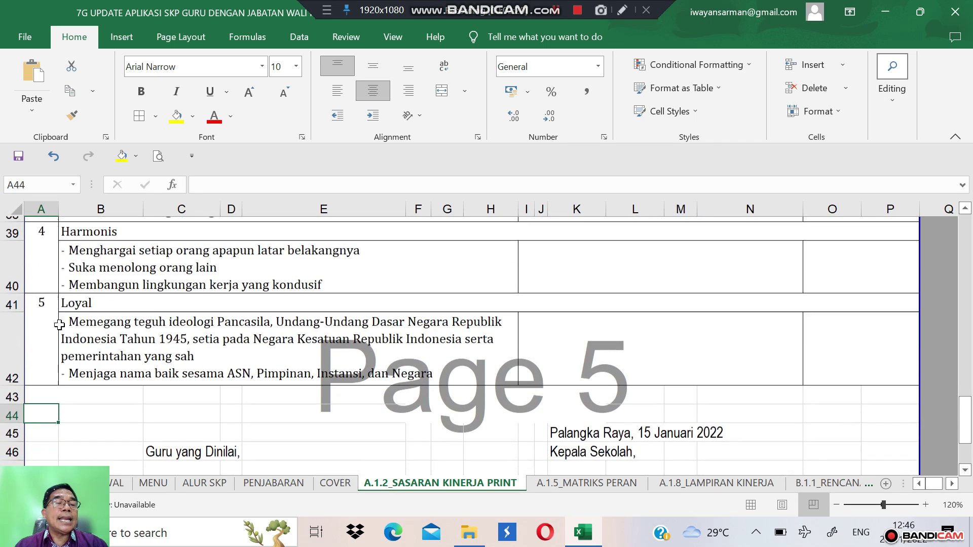
Review the PERILAKU KERJA list again from behaviour 1 to 5 and return to Berorientasi pelayanan.
{"action": "key", "text": "Up"}
{"action": "key", "text": "Up"}
{"action": "key", "text": "Up"}
{"action": "key", "text": "Up"}
{"action": "key", "text": "Up"}
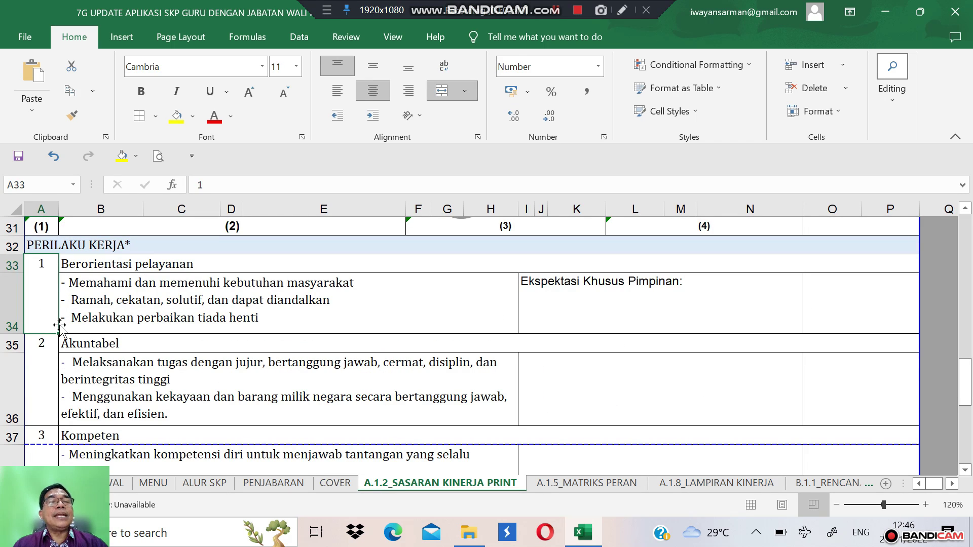
{"action": "key", "text": "Down"}
{"action": "key", "text": "Down"}
{"action": "key", "text": "Down"}
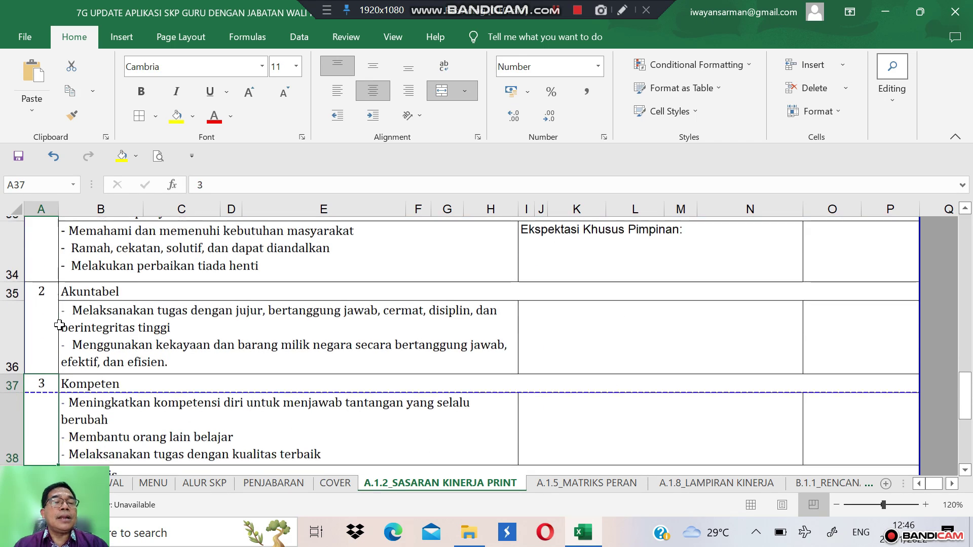
{"action": "key", "text": "Down"}
{"action": "key", "text": "Down"}
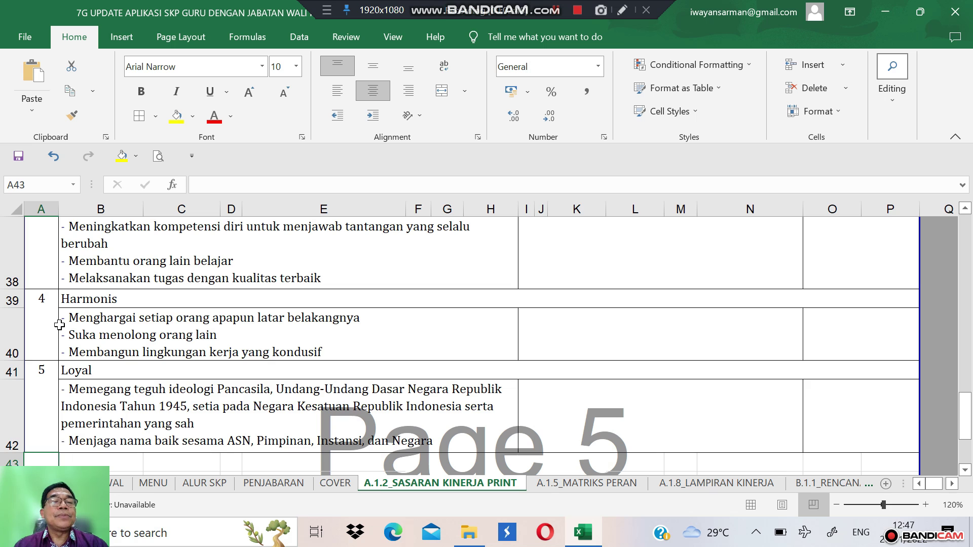
{"action": "key", "text": "Up"}
{"action": "key", "text": "Up"}
{"action": "key", "text": "Up"}
{"action": "key", "text": "Up"}
{"action": "key", "text": "Up"}
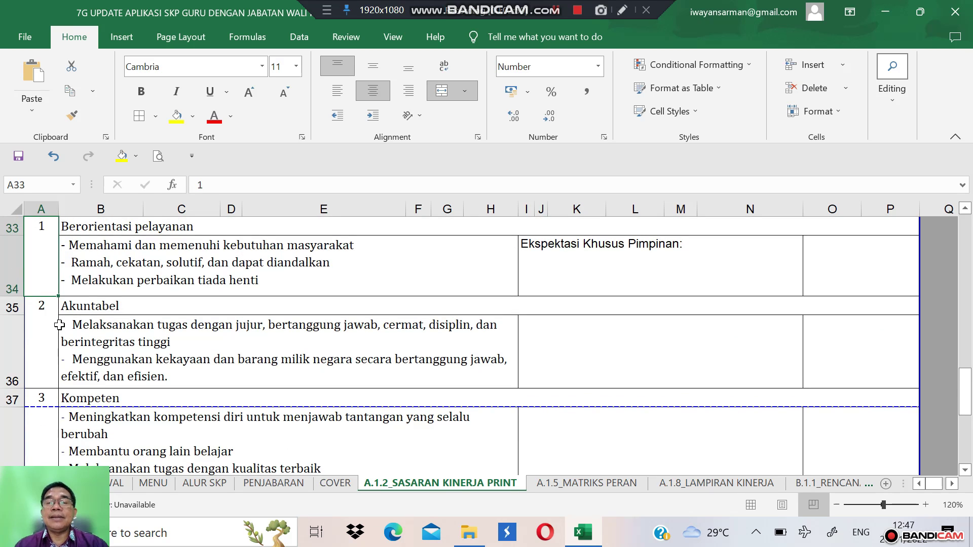
On the A.1.5_MATRIKS PERAN sheet, heighten row 13 so its full text about power point use in teaching shows.
{"action": "left_click", "coordinate": [549, 486]}
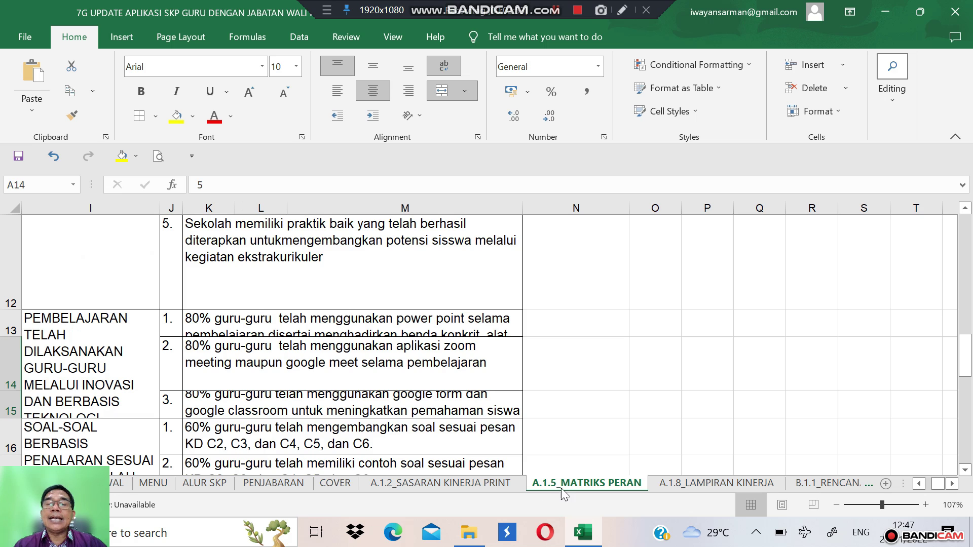
{"action": "left_click", "coordinate": [373, 413]}
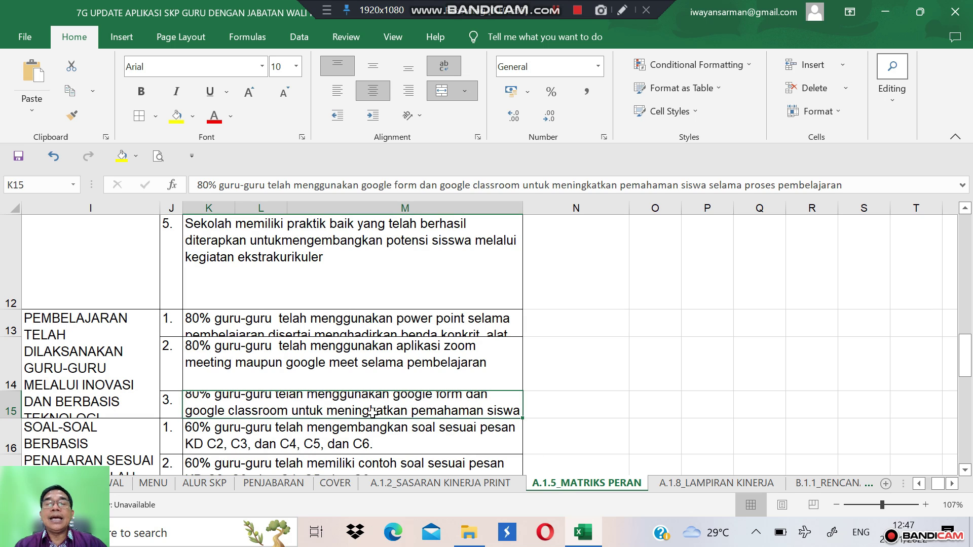
{"action": "left_click", "coordinate": [238, 312]}
{"action": "left_click_drag", "start_coordinate": [16, 339], "coordinate": [16, 367]}
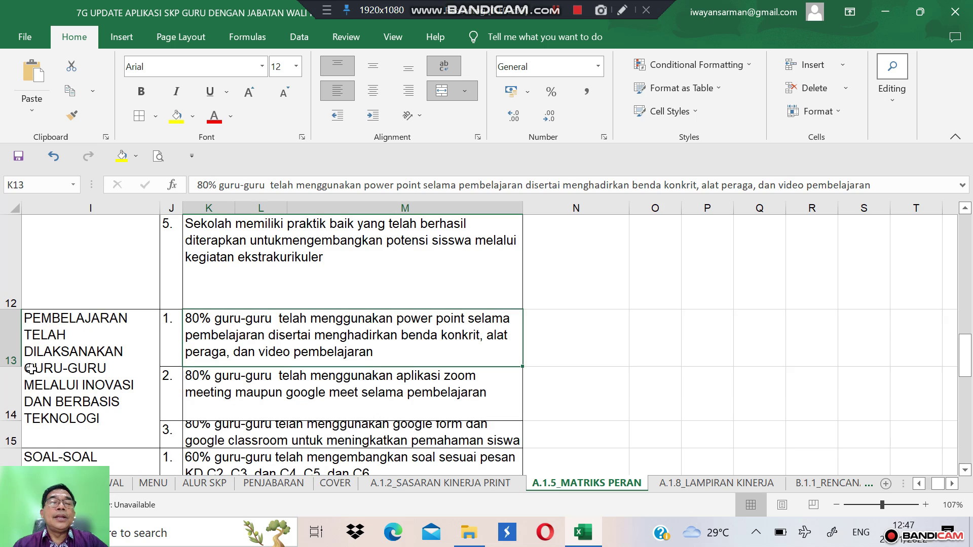
Look across the matrix from the SEMUA GURU entry back to the MATRIK PEMBAGIAN PERAN DAN HASIL title.
{"action": "left_click", "coordinate": [95, 341]}
{"action": "key", "text": "Left"}
{"action": "key", "text": "Left"}
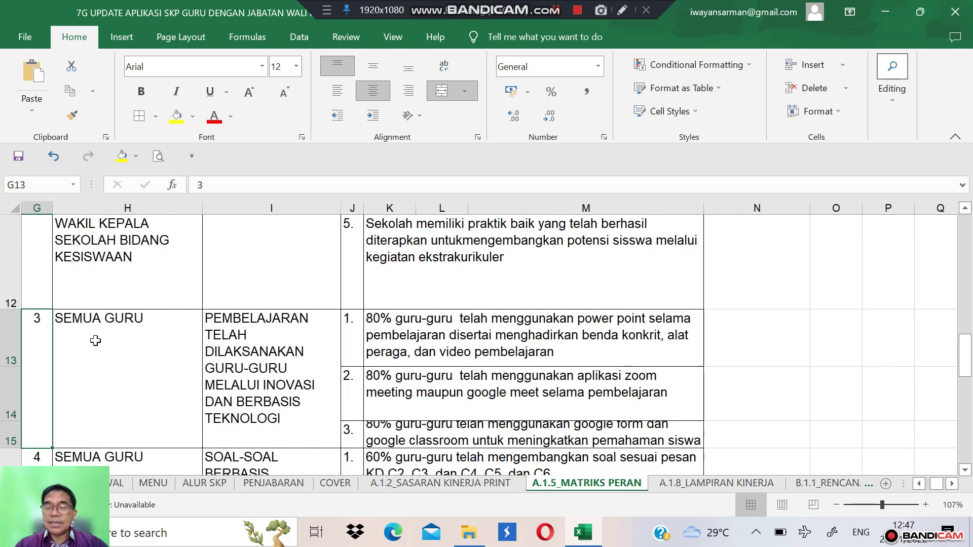
{"action": "key", "text": "Left"}
{"action": "key", "text": "Left"}
{"action": "key", "text": "Up"}
{"action": "key", "text": "Up"}
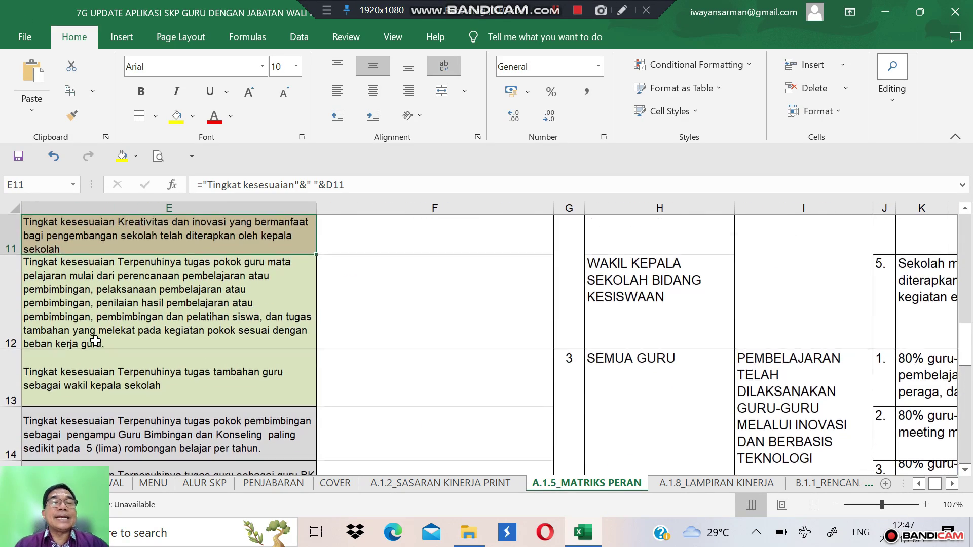
{"action": "key", "text": "Left"}
{"action": "key", "text": "Up"}
{"action": "key", "text": "Left"}
{"action": "key", "text": "Left"}
{"action": "key", "text": "Left"}
{"action": "key", "text": "Up"}
{"action": "key", "text": "Up"}
{"action": "key", "text": "Up"}
{"action": "key", "text": "Up"}
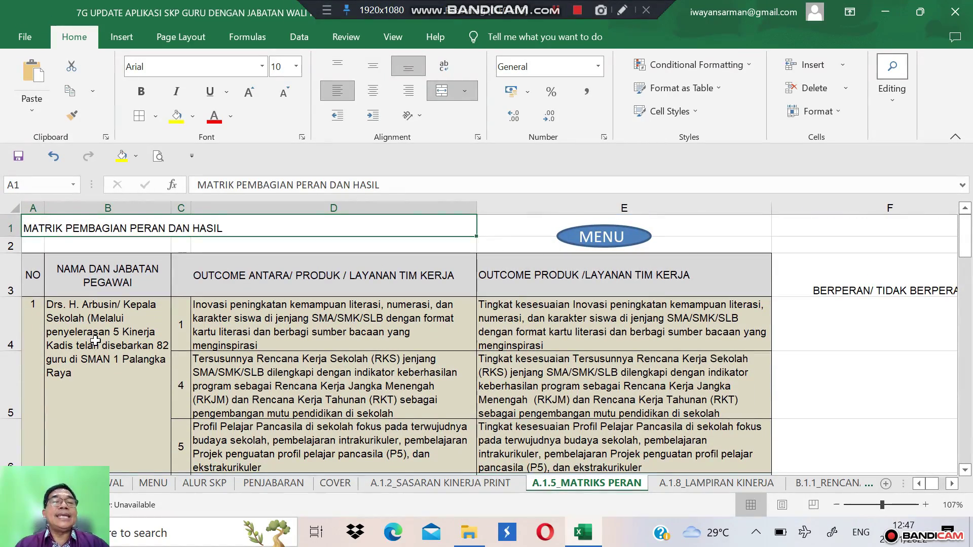
Examine the NAMA DAN JABATAN PEGAWAI column and the principal's entry in the first row of the role matrix.
{"action": "key", "text": "Down"}
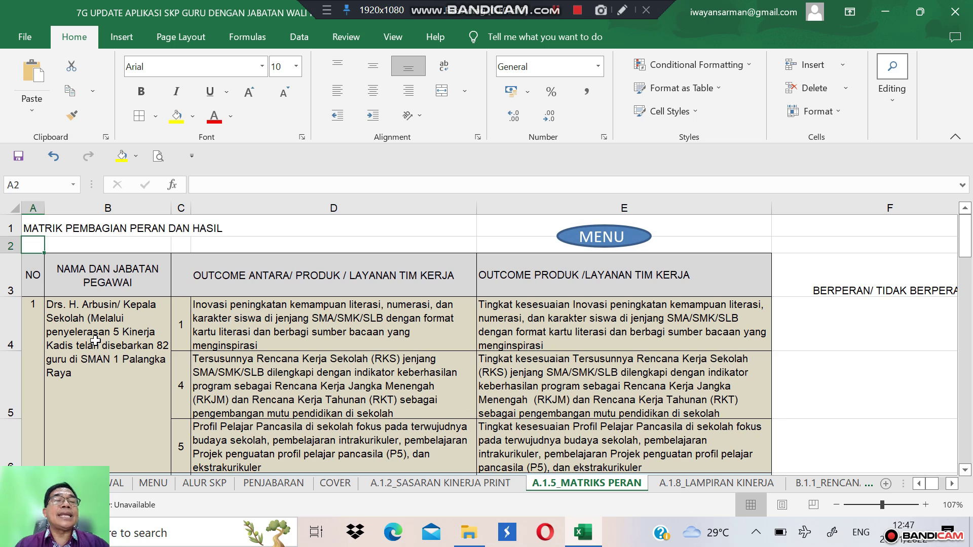
{"action": "key", "text": "Down"}
{"action": "key", "text": "Down"}
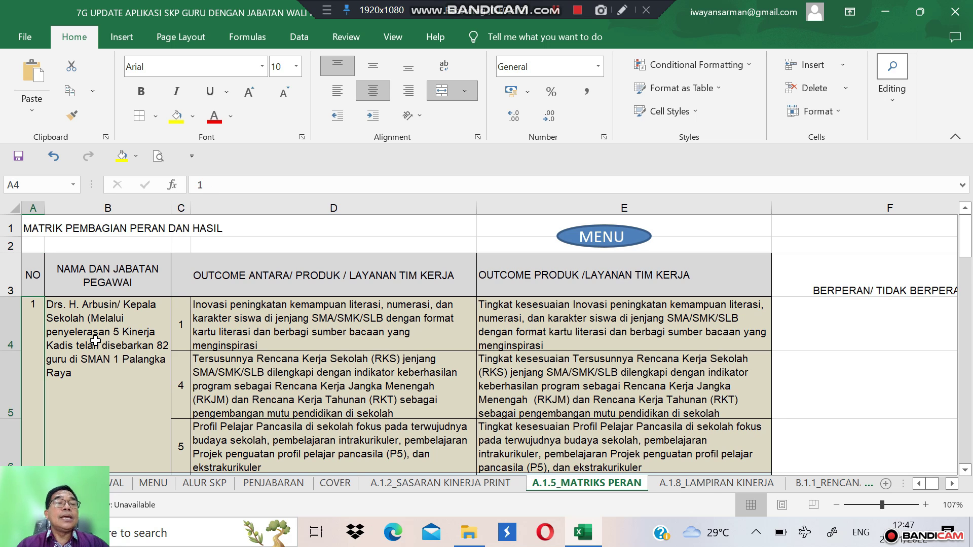
{"action": "key", "text": "Right"}
{"action": "key", "text": "Left"}
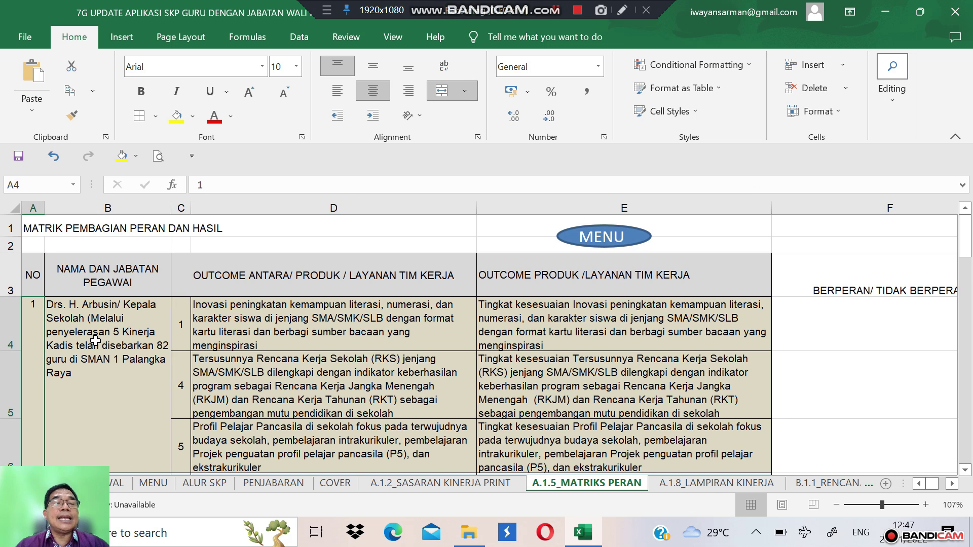
{"action": "key", "text": "Right"}
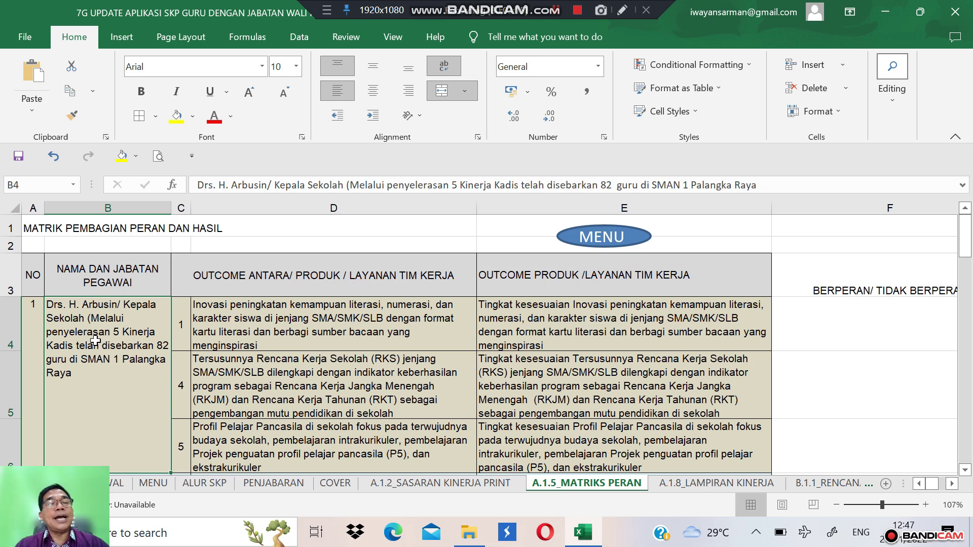
{"action": "key", "text": "Up"}
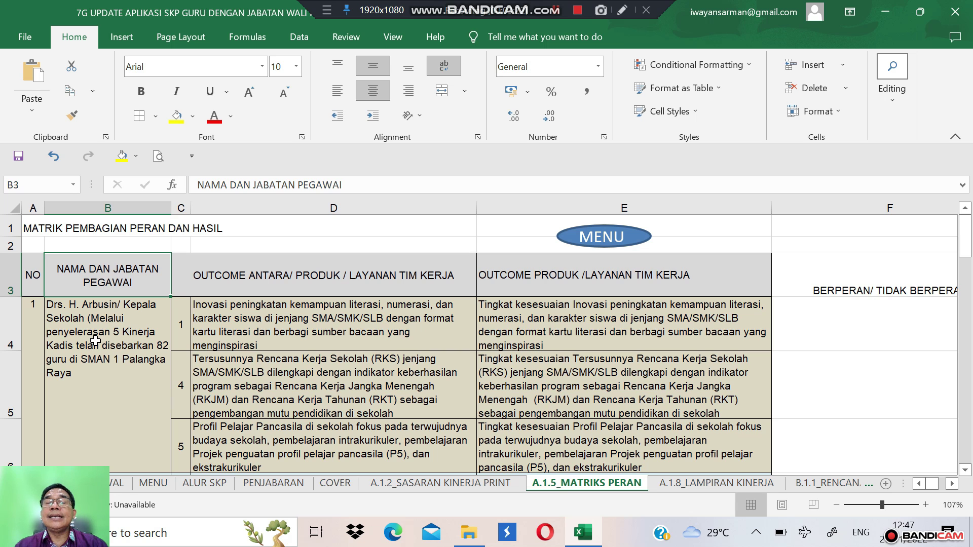
Read the role matrix entries for the Wakasek Kurikulum and Wakasek Humas, down to the Wali kelas rows.
{"action": "key", "text": "Down"}
{"action": "key", "text": "Down"}
{"action": "key", "text": "Down"}
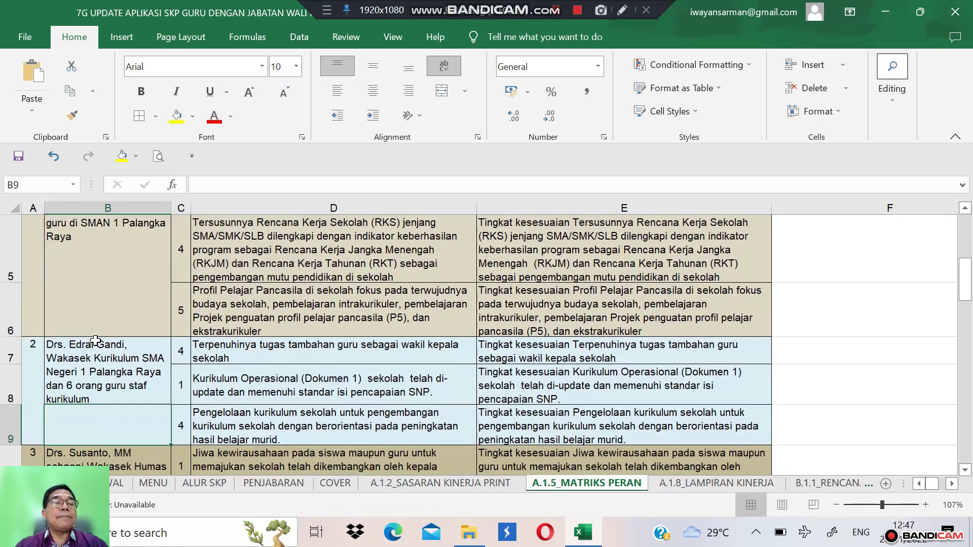
{"action": "key", "text": "Down"}
{"action": "key", "text": "Down"}
{"action": "key", "text": "Down"}
{"action": "key", "text": "Down"}
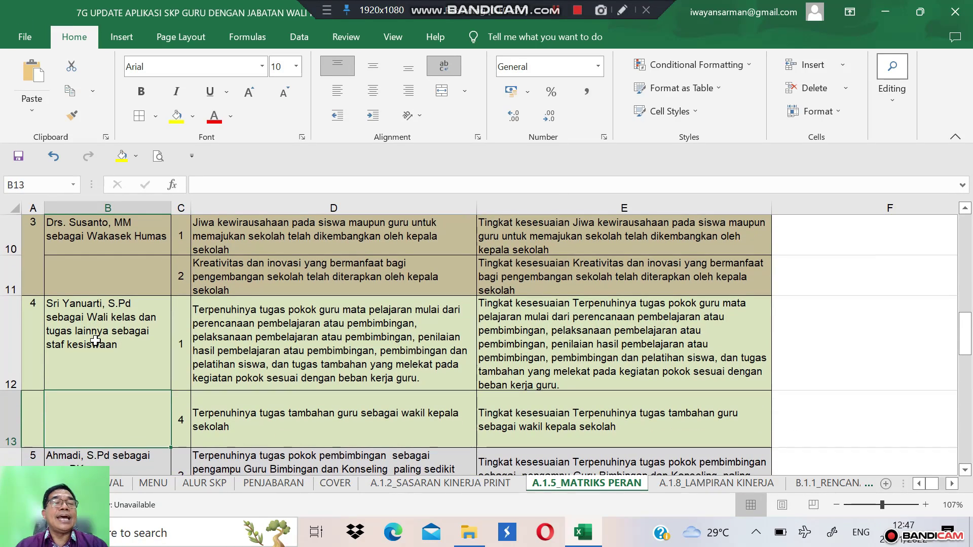
Check the Wali kelas entry and its outcome number, and look past the guru BK entry to the matrix's end.
{"action": "left_click", "coordinate": [108, 323]}
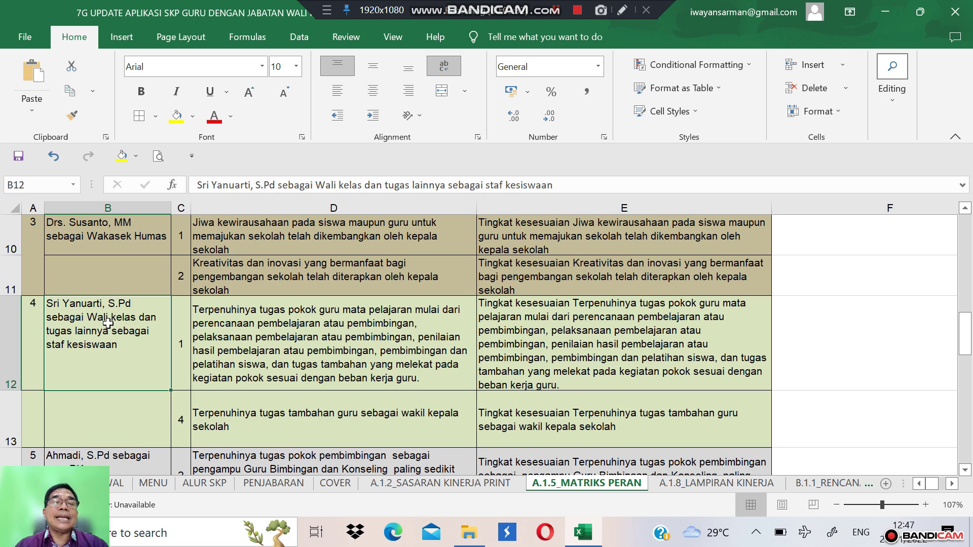
{"action": "key", "text": "Right"}
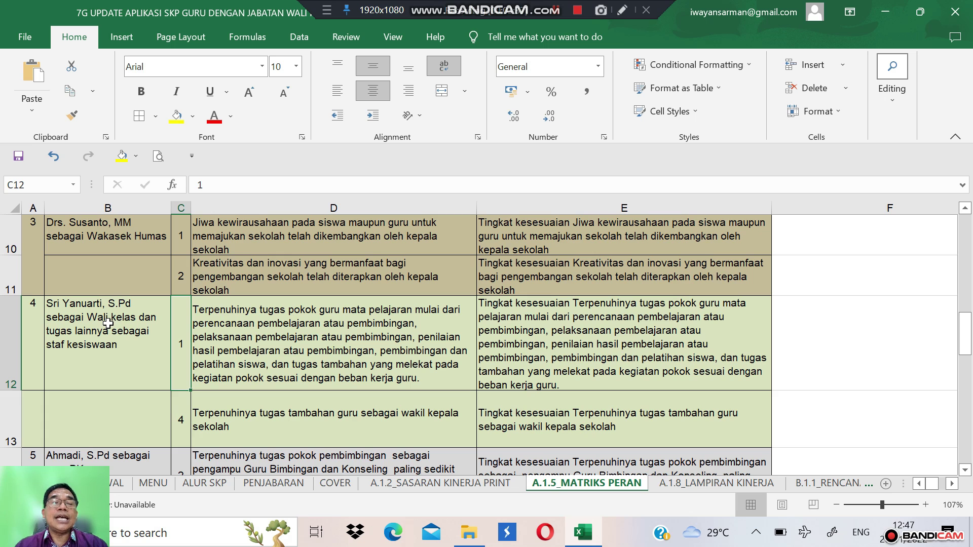
{"action": "key", "text": "Down"}
{"action": "key", "text": "Down"}
{"action": "key", "text": "Down"}
{"action": "key", "text": "Down"}
{"action": "key", "text": "Up"}
{"action": "key", "text": "Up"}
{"action": "key", "text": "Down"}
{"action": "key", "text": "Down"}
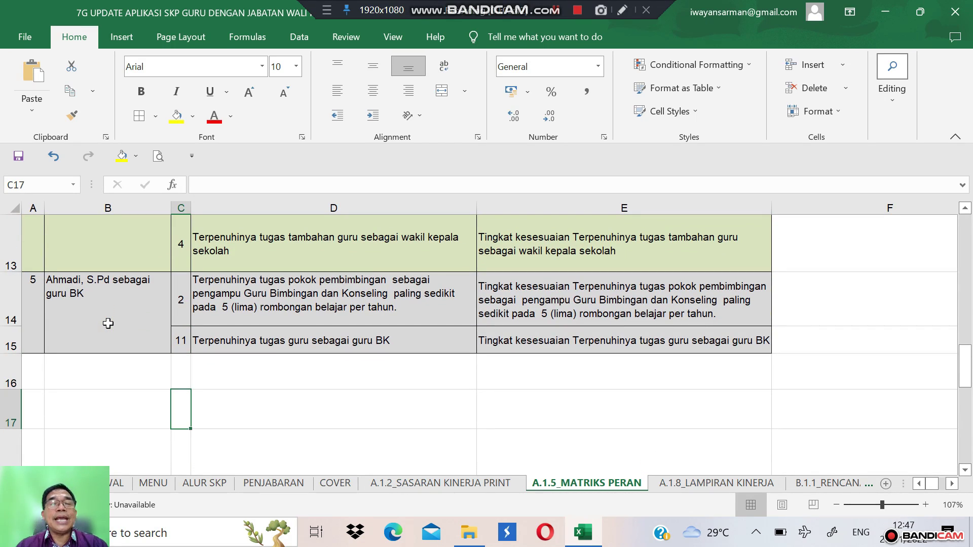
{"action": "key", "text": "Down"}
{"action": "key", "text": "Down"}
{"action": "key", "text": "Down"}
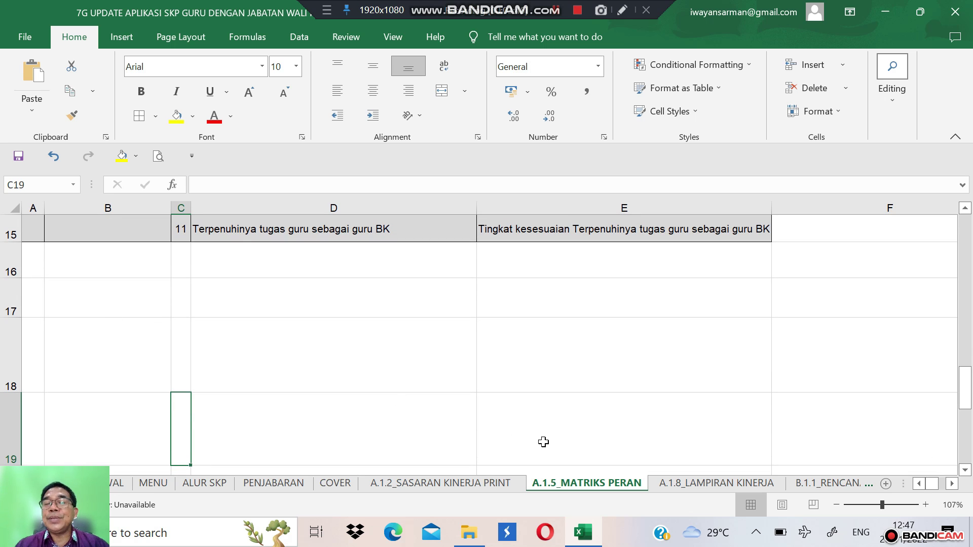
Open the A.1.8_LAMPIRAN KINERJA sheet and check its LAMPIRAN SASARAN KINERJA PEGAWAI title and assessment period.
{"action": "left_click", "coordinate": [675, 483]}
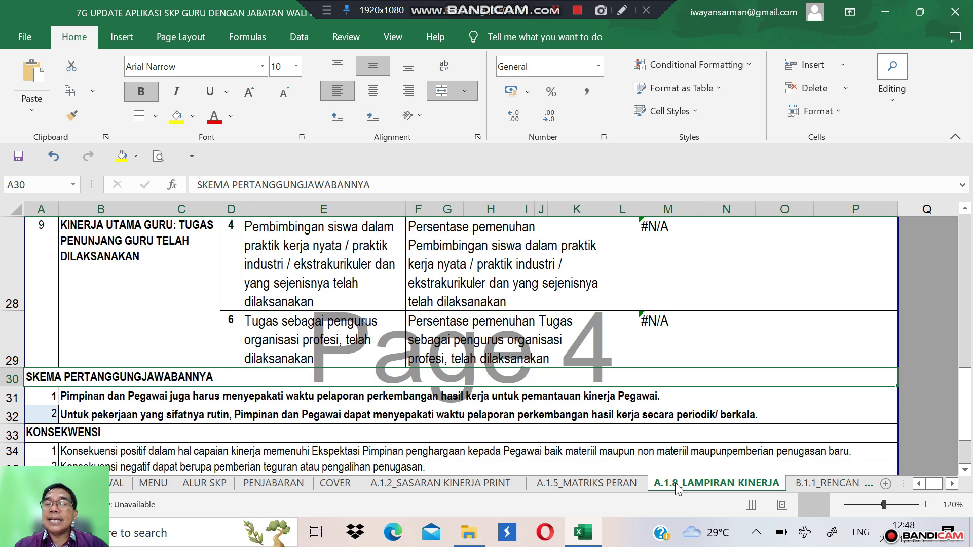
{"action": "left_click", "coordinate": [334, 310]}
{"action": "key", "text": "ctrl+Home"}
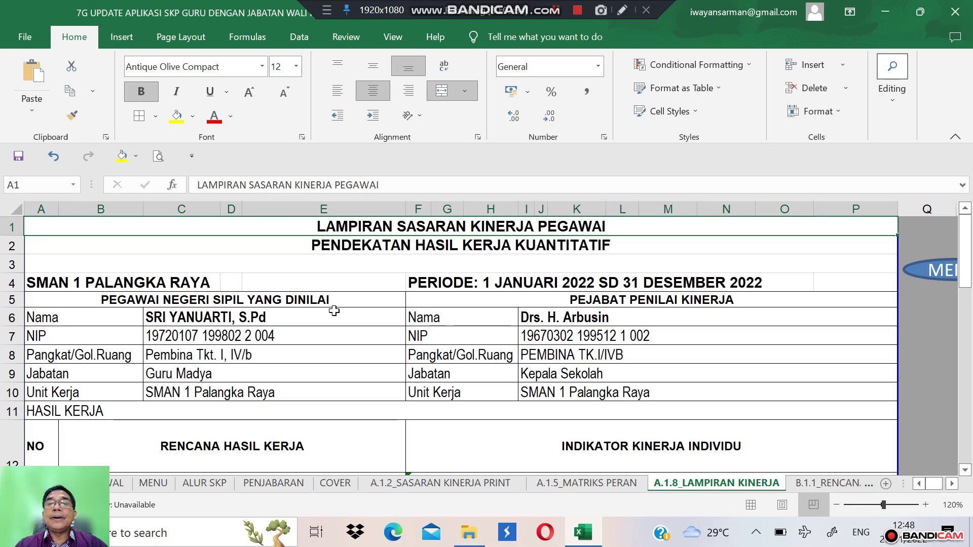
{"action": "left_click", "coordinate": [408, 280]}
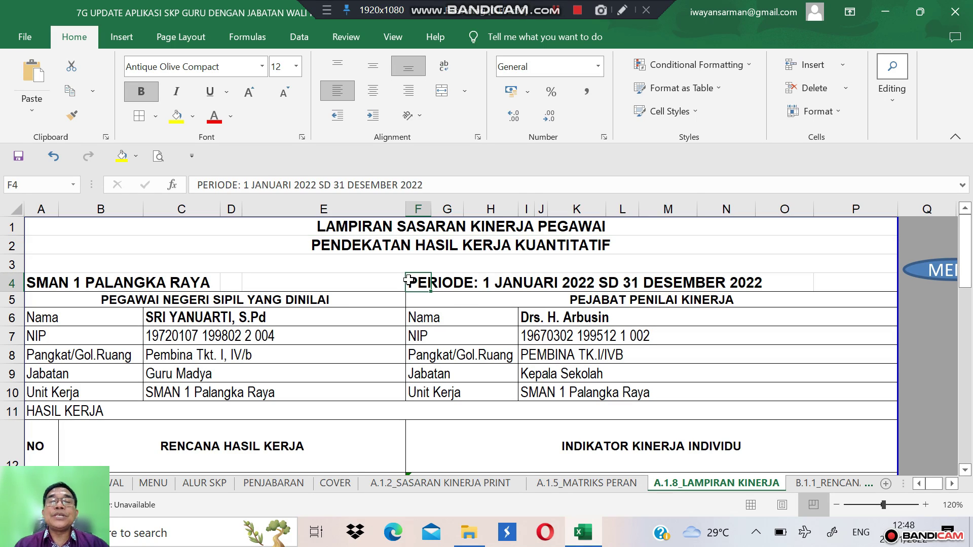
{"action": "key", "text": "Up"}
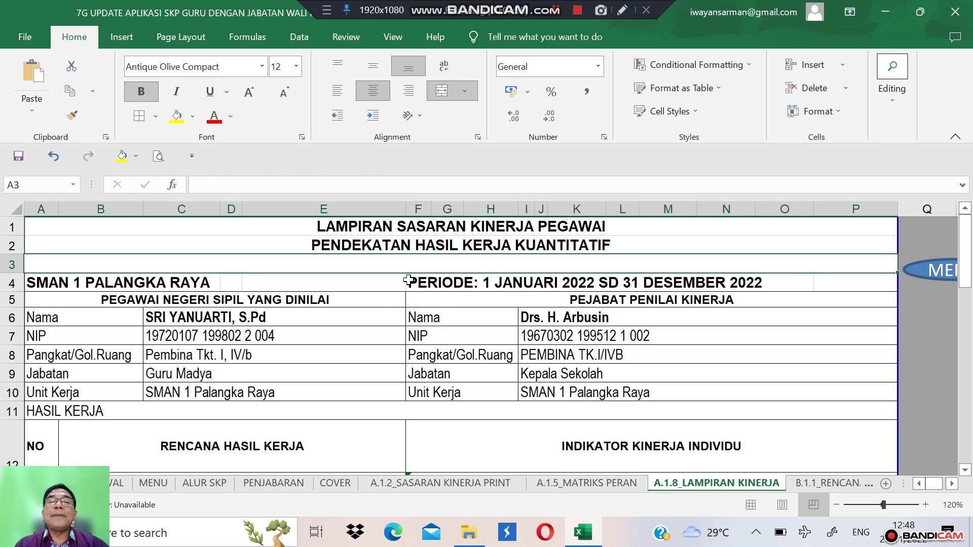
Look down the PEJABAT PENILAI KINERJA identity fields to the INDIKATOR KINERJA INDIVIDU heading.
{"action": "key", "text": "Down"}
{"action": "key", "text": "Down"}
{"action": "key", "text": "Down"}
{"action": "key", "text": "Down"}
{"action": "key", "text": "Down"}
{"action": "key", "text": "Down"}
{"action": "key", "text": "Down"}
{"action": "key", "text": "Down"}
{"action": "key", "text": "Down"}
{"action": "key", "text": "Down"}
{"action": "key", "text": "Down"}
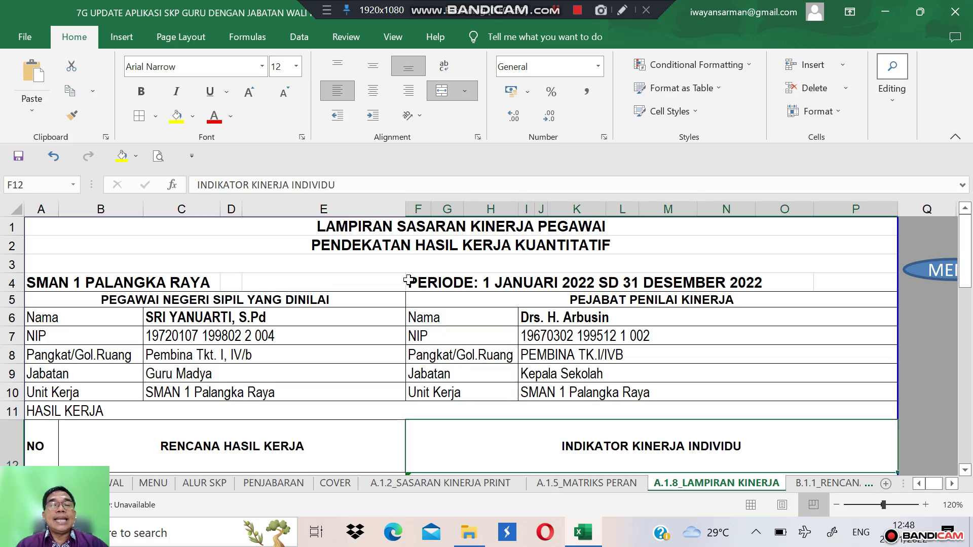
Look down the A.1.8 attachment's individual indicators to the Rumusan program perencanaan row.
{"action": "key", "text": "Down"}
{"action": "key", "text": "Down"}
{"action": "key", "text": "Down"}
{"action": "key", "text": "Up"}
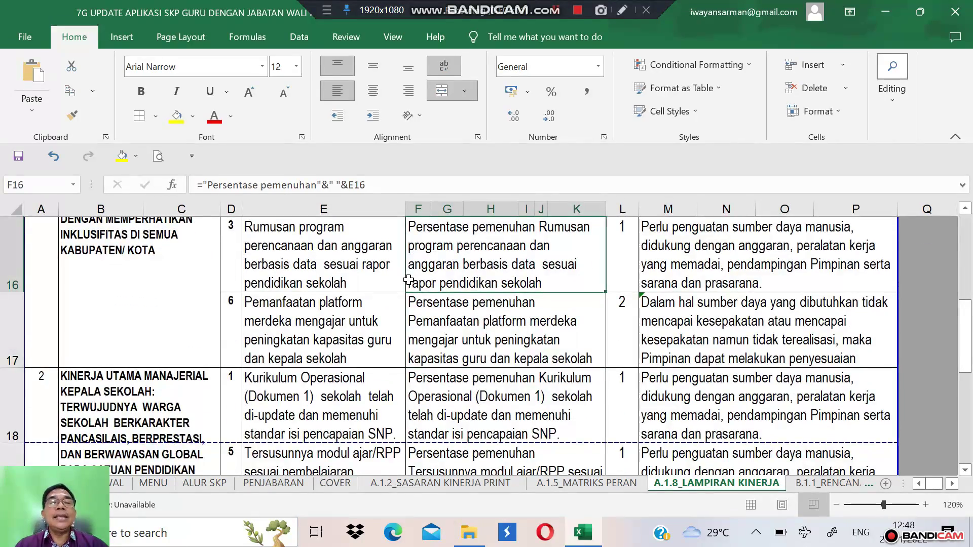
Return to the HASIL KERJA heading and check the first outcome's Persentase pemenuhan indicator and its resource support note.
{"action": "key", "text": "Up"}
{"action": "key", "text": "Up"}
{"action": "key", "text": "Up"}
{"action": "key", "text": "Up"}
{"action": "key", "text": "Up"}
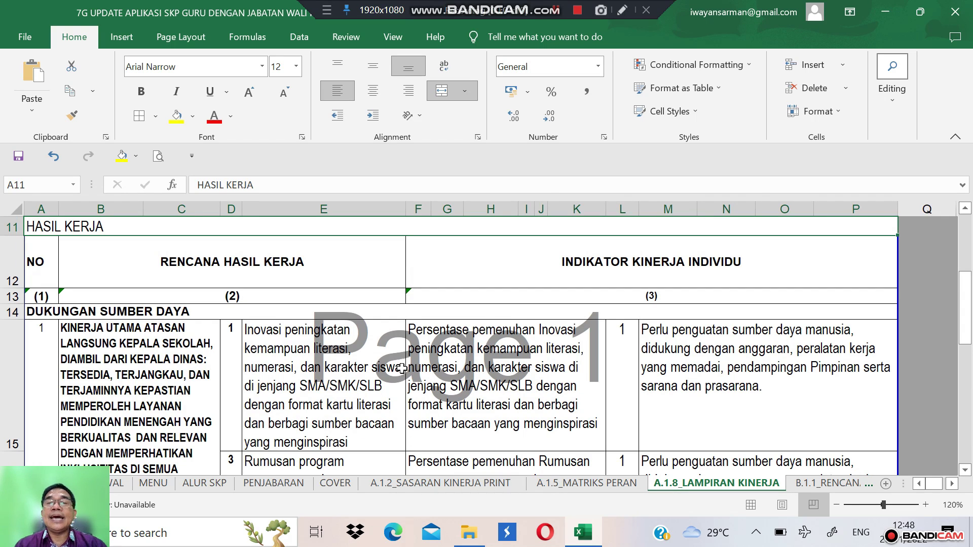
{"action": "left_click", "coordinate": [456, 378]}
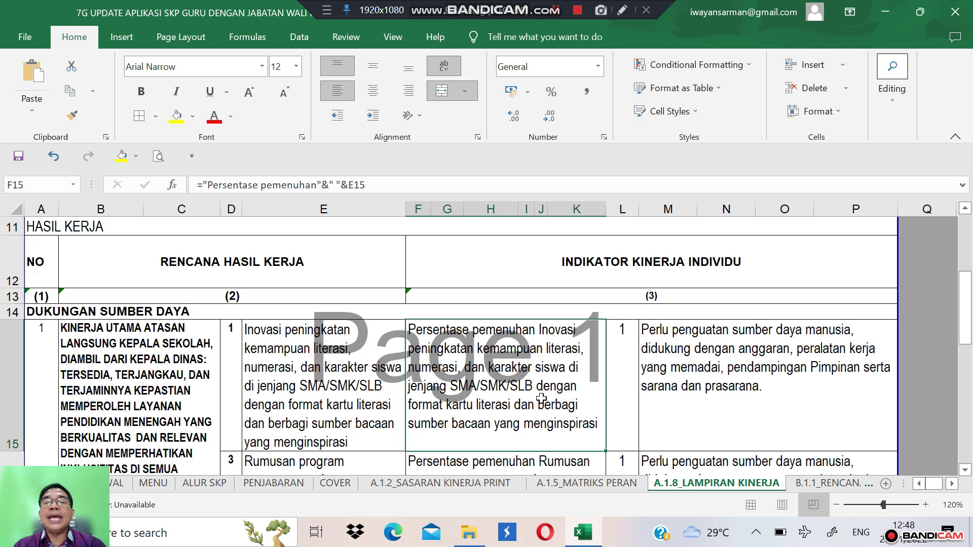
{"action": "left_click", "coordinate": [678, 356]}
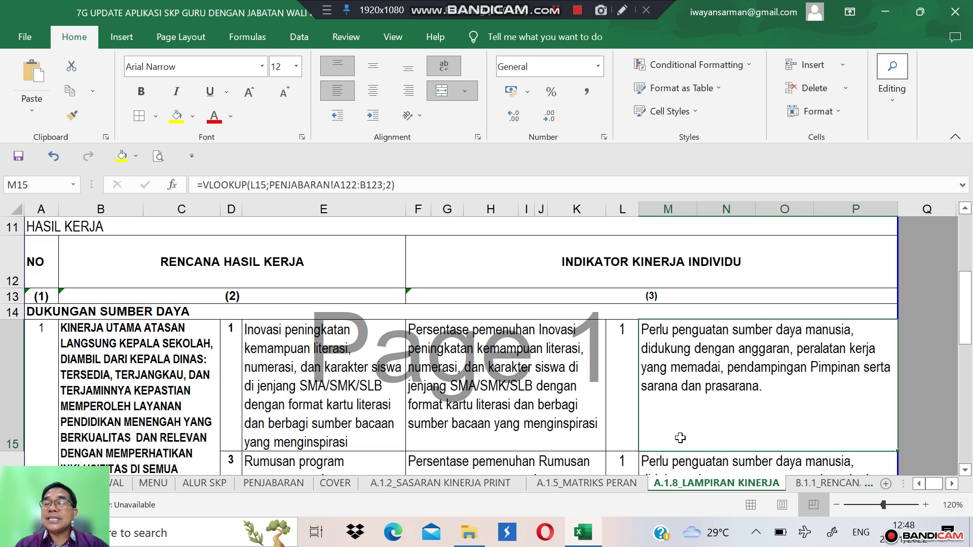
Open the B.1.1_RENCANA AKSI sheet and check its RENCANA AKSI KINERJA PEGAWAI title at the beginning.
{"action": "left_click", "coordinate": [803, 482]}
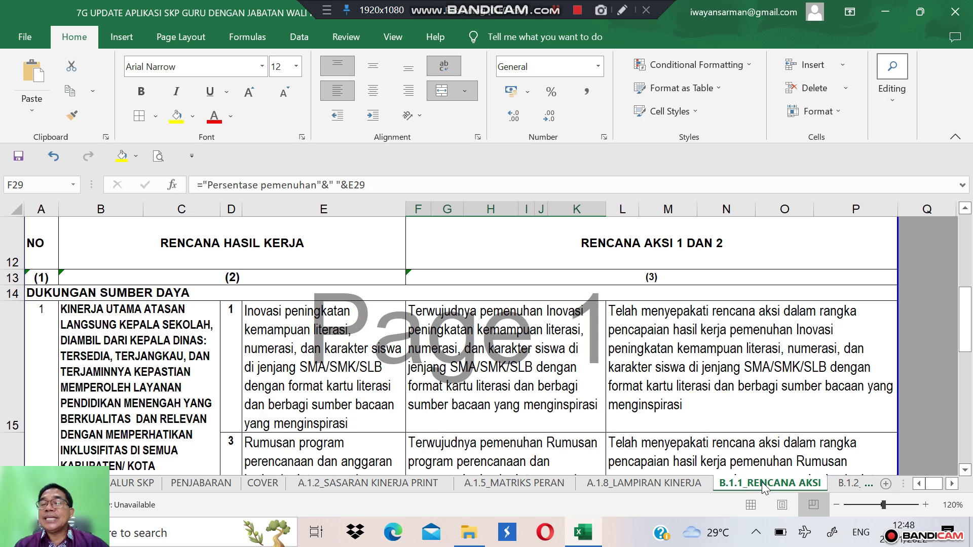
{"action": "left_click", "coordinate": [198, 352]}
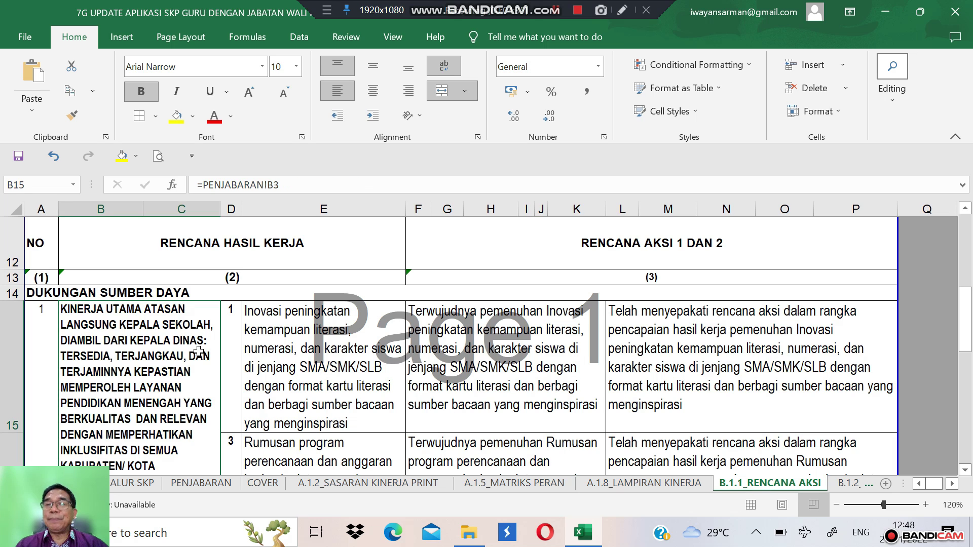
{"action": "key", "text": "Up"}
{"action": "key", "text": "Up"}
{"action": "key", "text": "Up"}
{"action": "key", "text": "Up"}
{"action": "key", "text": "Up"}
{"action": "key", "text": "Up"}
{"action": "key", "text": "Up"}
{"action": "key", "text": "Up"}
{"action": "key", "text": "Up"}
{"action": "key", "text": "Up"}
{"action": "key", "text": "Up"}
{"action": "key", "text": "Up"}
{"action": "key", "text": "Up"}
{"action": "key", "text": "Up"}
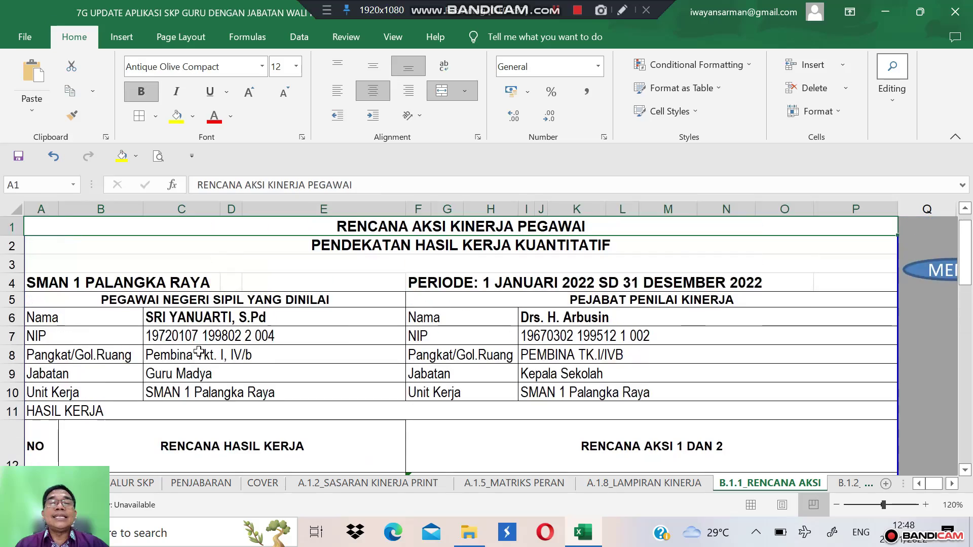
Look down the action plan sheet's identity fields to the first DUKUNGAN SUMBER DAYA outcome.
{"action": "key", "text": "Down"}
{"action": "key", "text": "Down"}
{"action": "key", "text": "Down"}
{"action": "key", "text": "Down"}
{"action": "key", "text": "Down"}
{"action": "key", "text": "Down"}
{"action": "key", "text": "Down"}
{"action": "key", "text": "Down"}
{"action": "key", "text": "Down"}
{"action": "key", "text": "Down"}
{"action": "key", "text": "Down"}
{"action": "key", "text": "Down"}
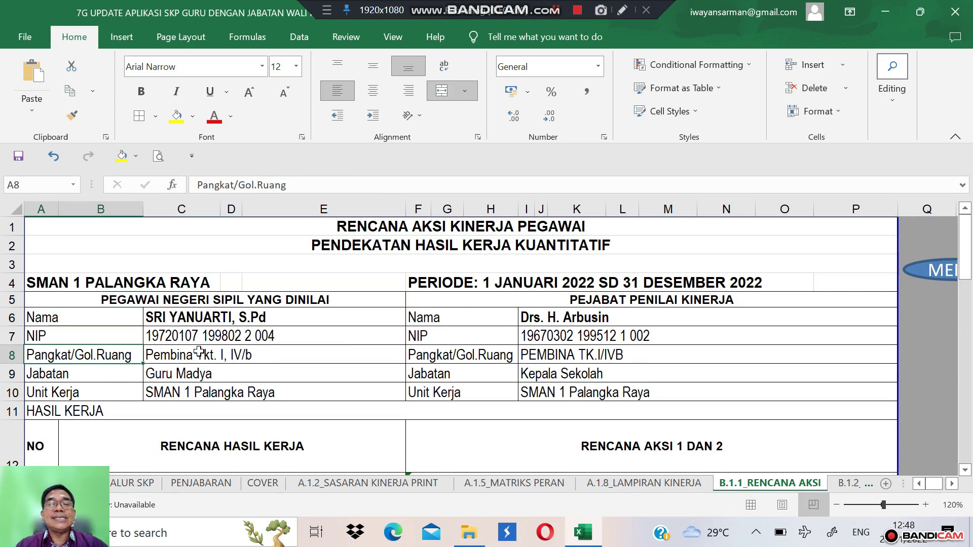
{"action": "key", "text": "Down"}
{"action": "key", "text": "Down"}
{"action": "key", "text": "Down"}
{"action": "key", "text": "Down"}
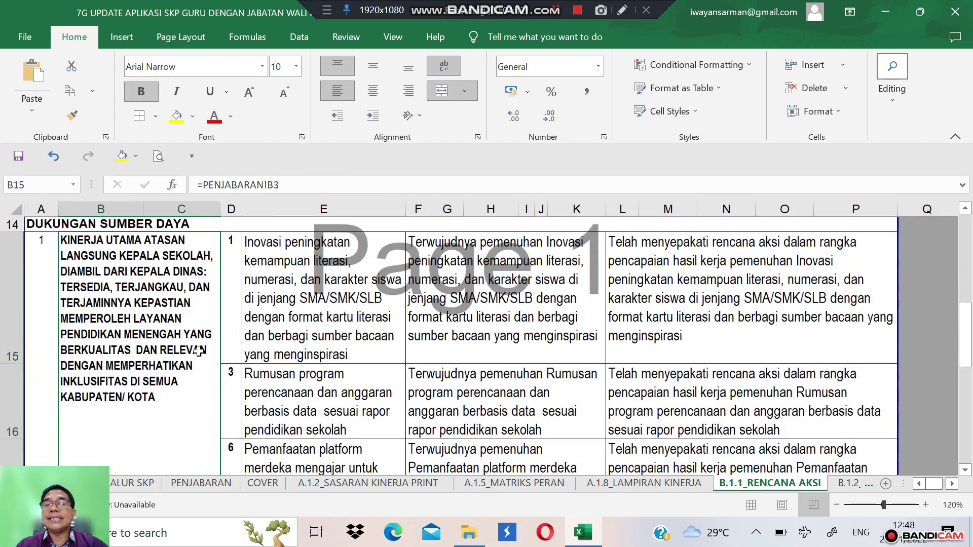
Read the first outcome under RENCANA HASIL KERJA together with its RENCANA AKSI 1 DAN 2 entries.
{"action": "key", "text": "Up"}
{"action": "key", "text": "Up"}
{"action": "key", "text": "Up"}
{"action": "key", "text": "Up"}
{"action": "key", "text": "Up"}
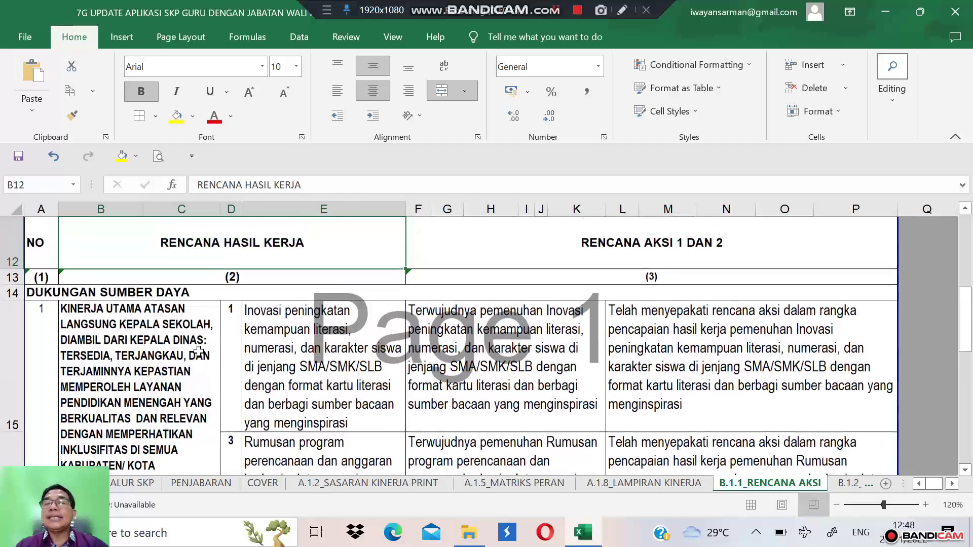
{"action": "left_click", "coordinate": [301, 343]}
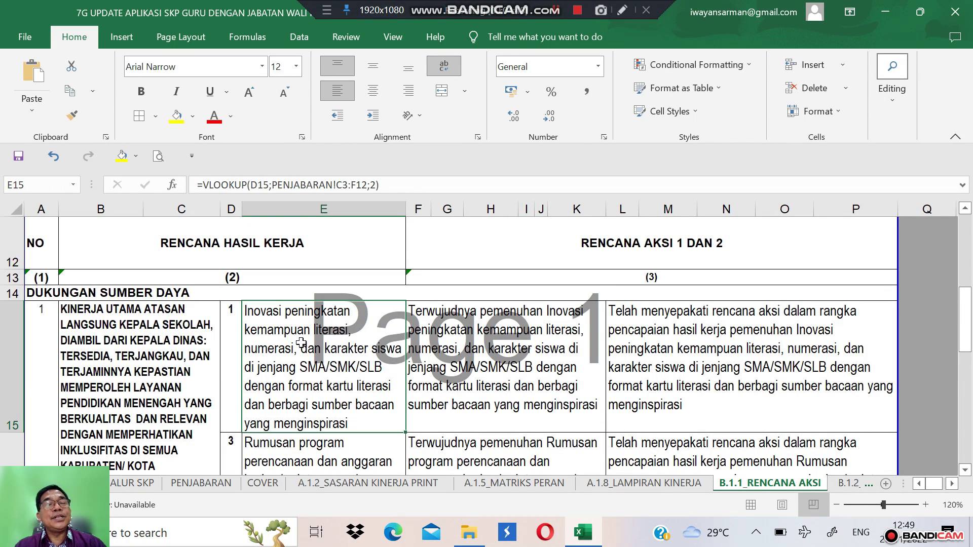
{"action": "scroll", "coordinate": [301, 343], "scroll_direction": "down", "scroll_amount": 3}
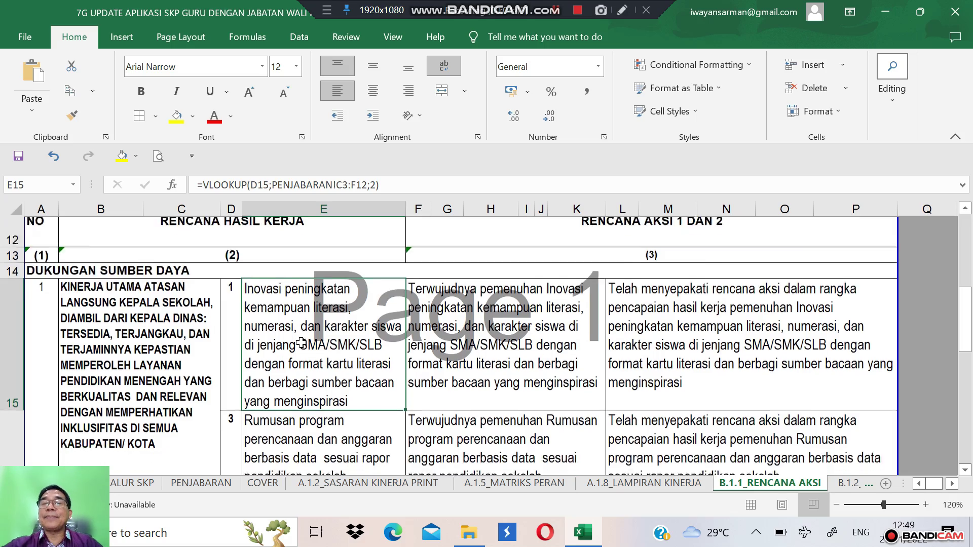
{"action": "scroll", "coordinate": [301, 343], "scroll_direction": "up", "scroll_amount": 2}
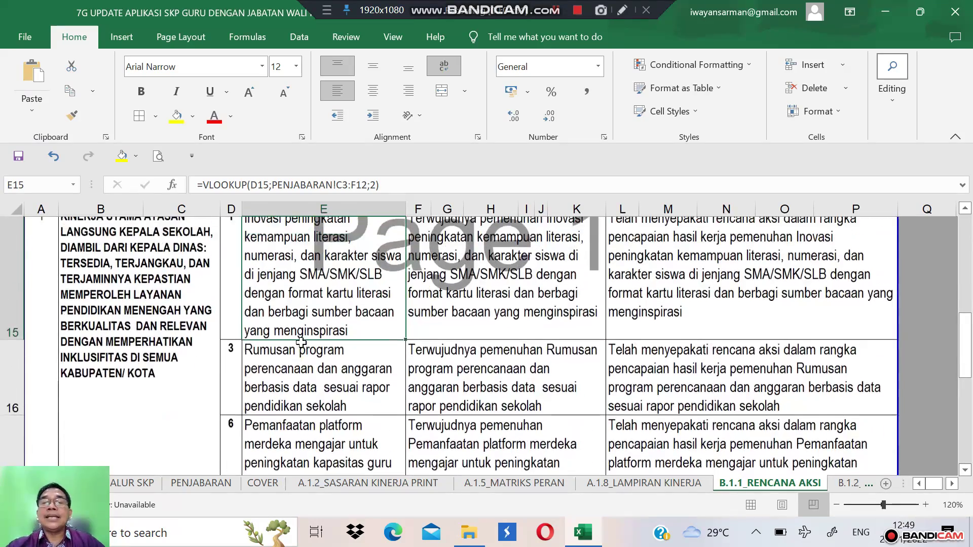
{"action": "scroll", "coordinate": [301, 343], "scroll_direction": "up", "scroll_amount": 1}
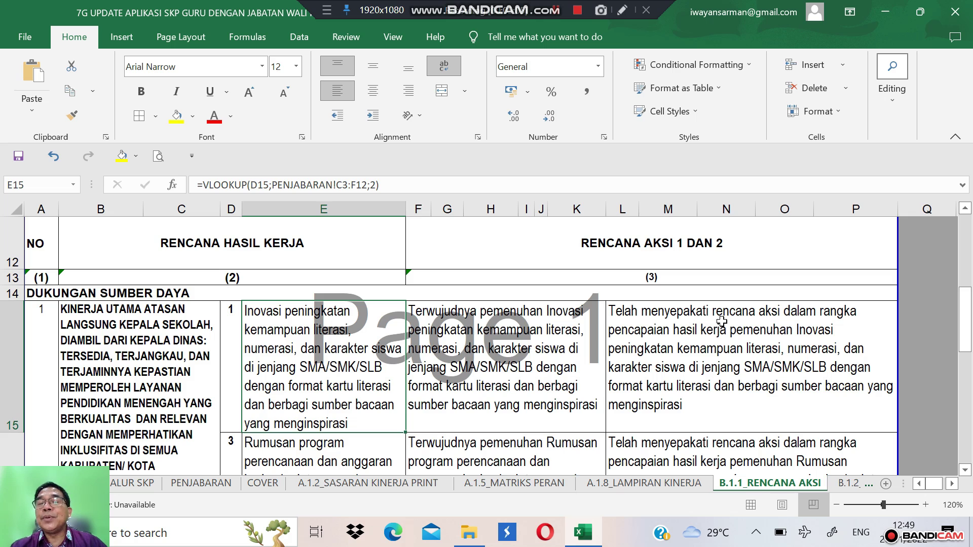
Open the B.1.2_PENDOKUMENTASIAN sheet, check its title and read the first REALISASI DAN BUKTI DUKUNG entry.
{"action": "left_click", "coordinate": [844, 484]}
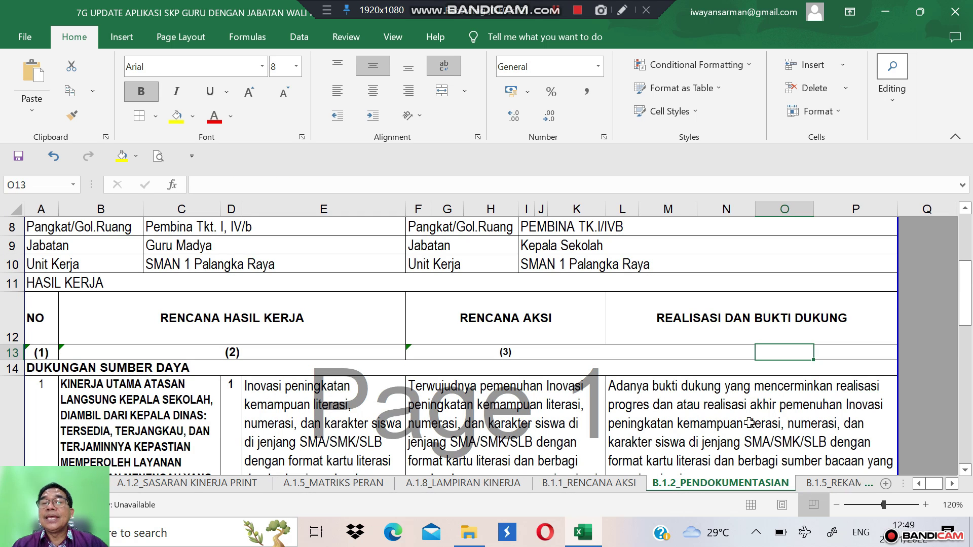
{"action": "scroll", "coordinate": [609, 368], "scroll_direction": "up", "scroll_amount": 3}
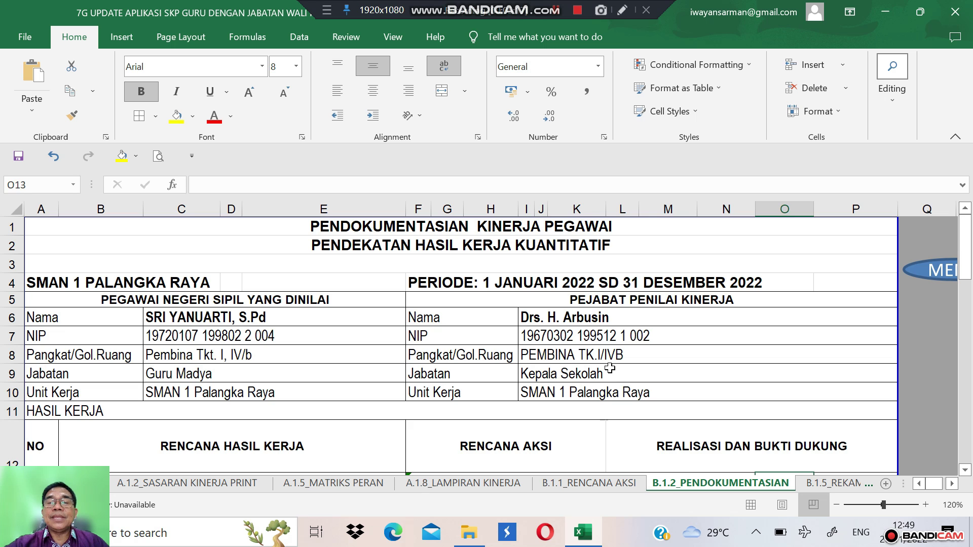
{"action": "scroll", "coordinate": [610, 368], "scroll_direction": "down", "scroll_amount": 3}
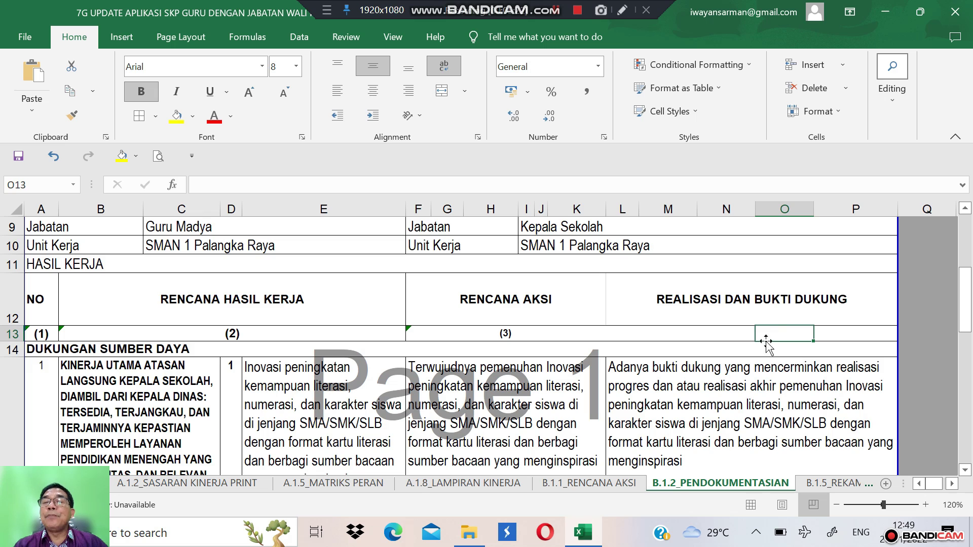
{"action": "left_click", "coordinate": [666, 398]}
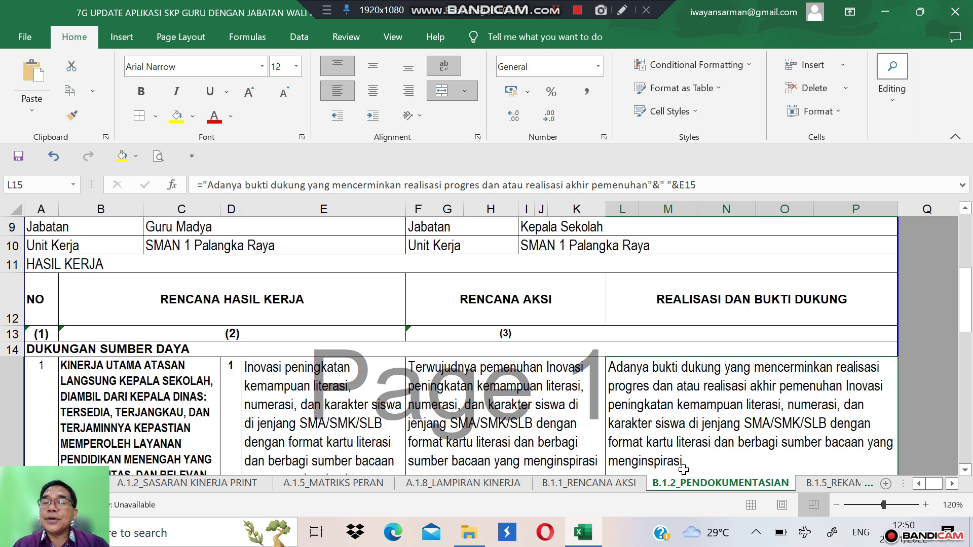
Open the B.1.5_REKAMAN INFORMASI sheet and review it from the title down to the first outcomes' aspects and targets.
{"action": "left_click", "coordinate": [816, 485]}
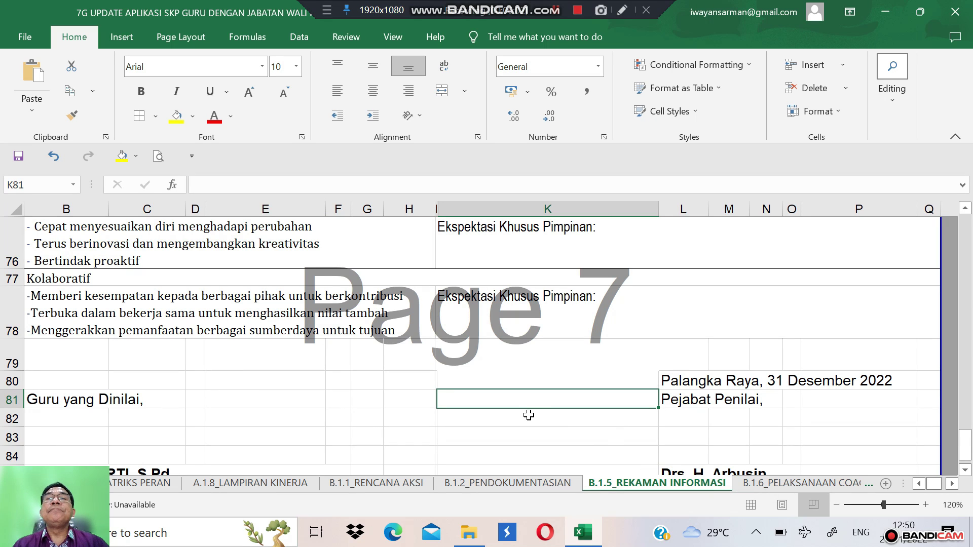
{"action": "scroll", "coordinate": [461, 410], "scroll_direction": "up", "scroll_amount": 9}
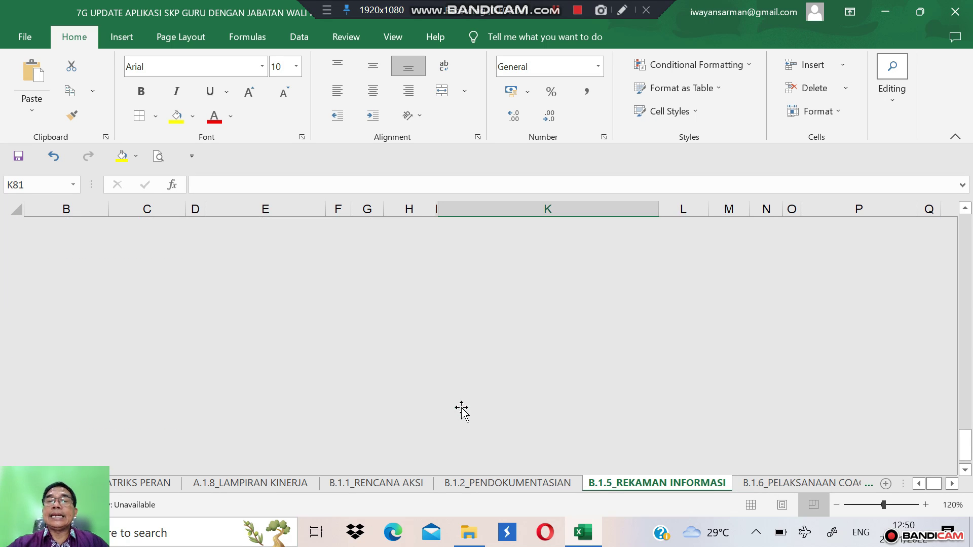
{"action": "scroll", "coordinate": [461, 411], "scroll_direction": "up", "scroll_amount": 15}
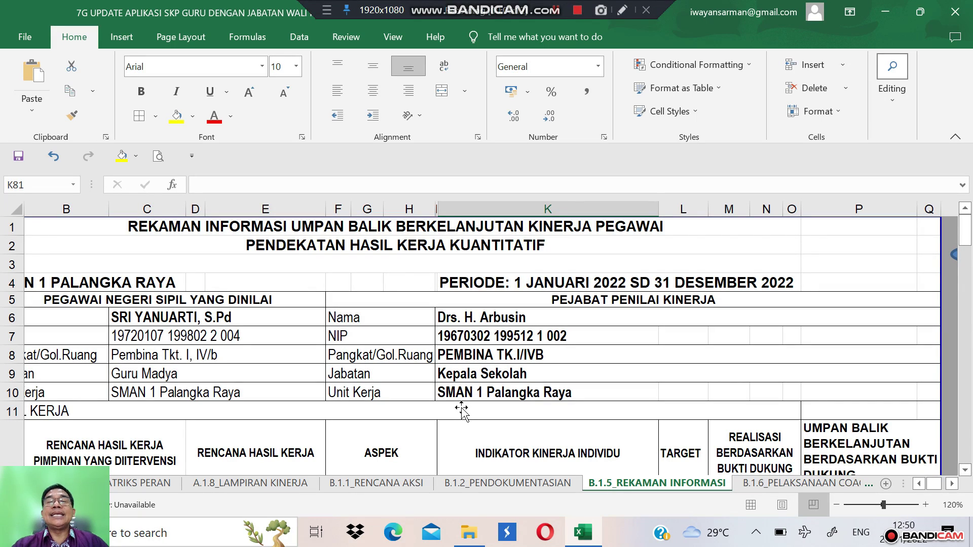
{"action": "scroll", "coordinate": [462, 411], "scroll_direction": "down", "scroll_amount": 5}
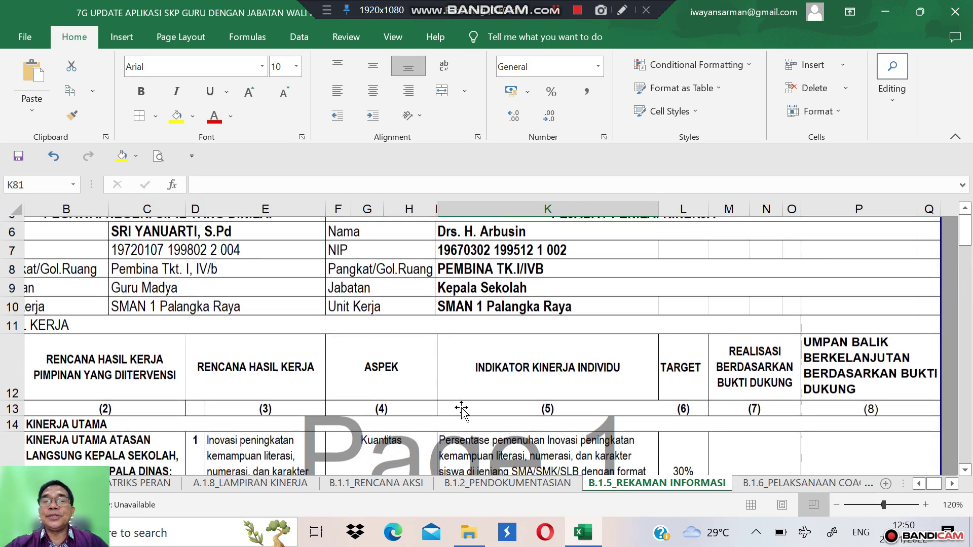
{"action": "scroll", "coordinate": [461, 411], "scroll_direction": "down", "scroll_amount": 3}
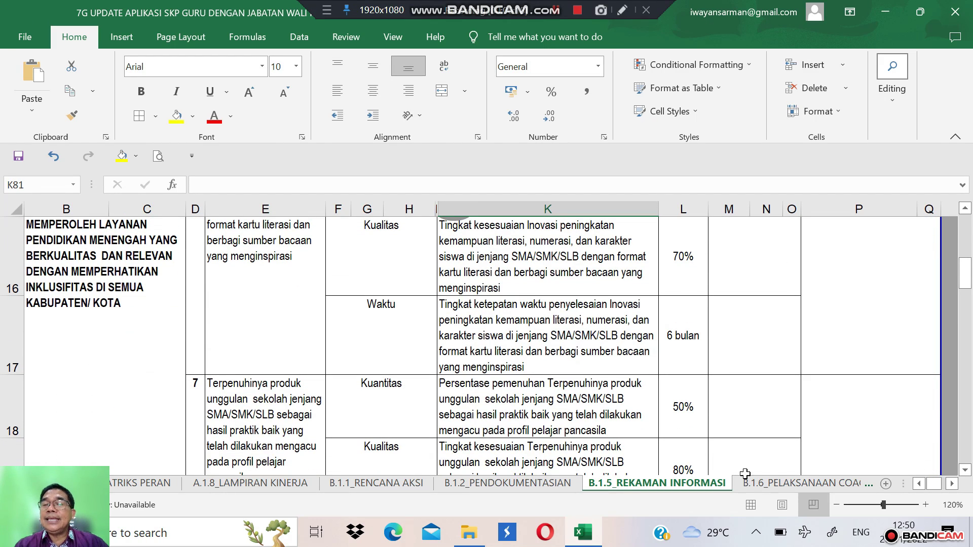
Open the B.1.6_PELAKSANAAN COACHING sheet and look from its title down to the TUJUAN APA YANG INGIN SAYA CAPAI row.
{"action": "left_click", "coordinate": [801, 483]}
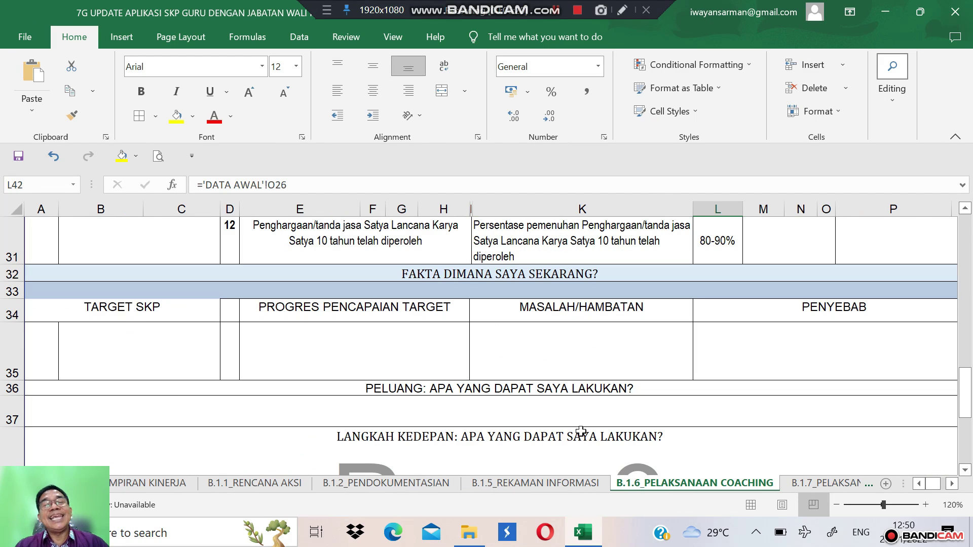
{"action": "left_click", "coordinate": [421, 424]}
{"action": "key", "text": "ctrl+Home"}
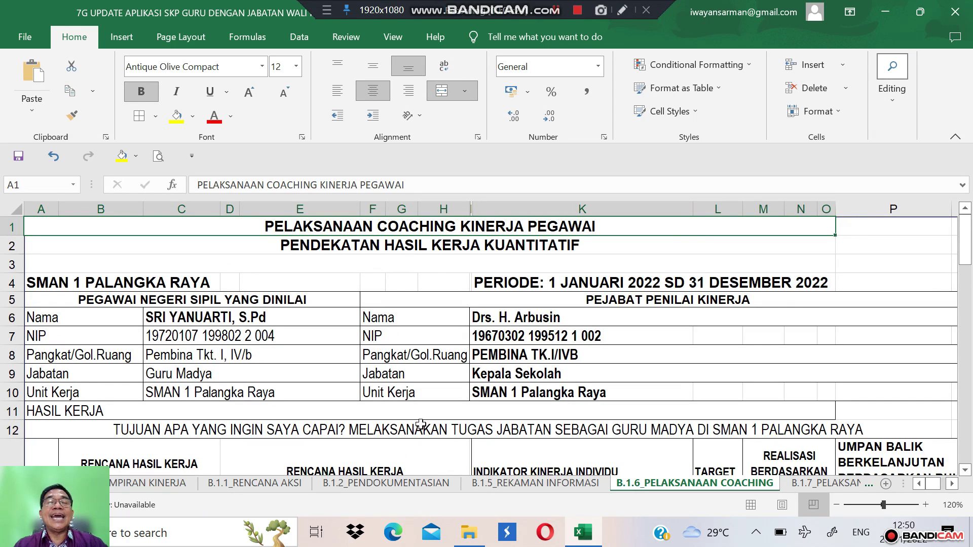
{"action": "key", "text": "Down"}
{"action": "key", "text": "Down"}
{"action": "key", "text": "Down"}
{"action": "key", "text": "Down"}
{"action": "key", "text": "Down"}
{"action": "key", "text": "Down"}
{"action": "key", "text": "Down"}
{"action": "key", "text": "Down"}
{"action": "key", "text": "Down"}
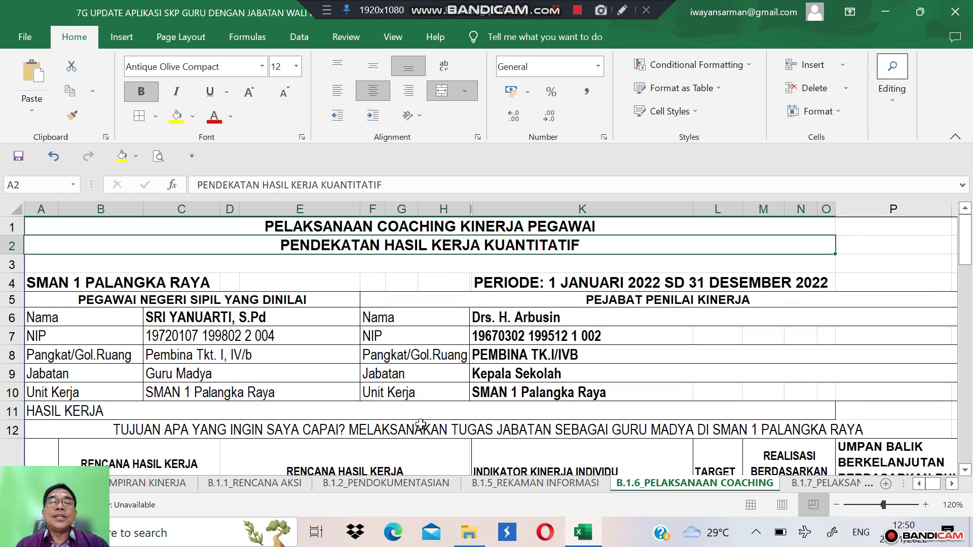
{"action": "key", "text": "Down"}
{"action": "key", "text": "Down"}
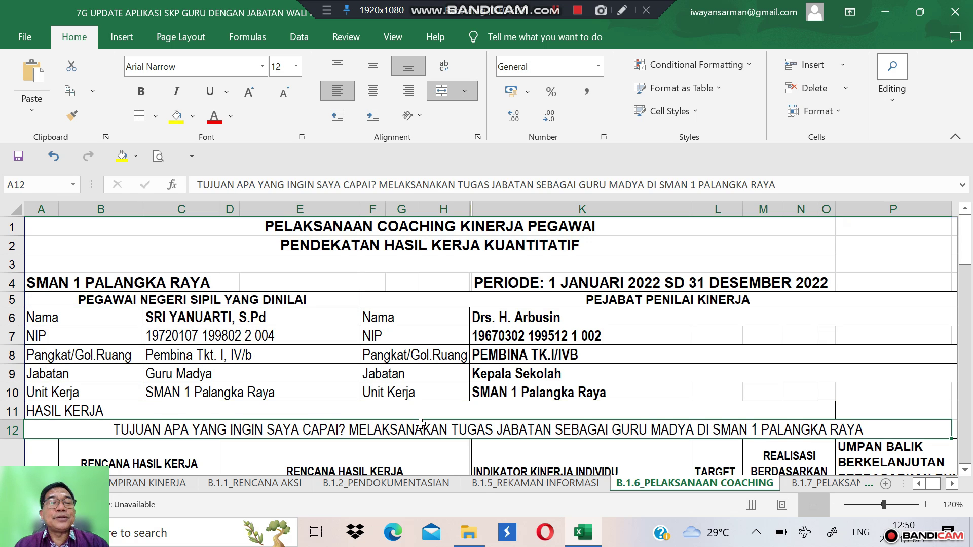
{"action": "key", "text": "Down"}
{"action": "key", "text": "Up"}
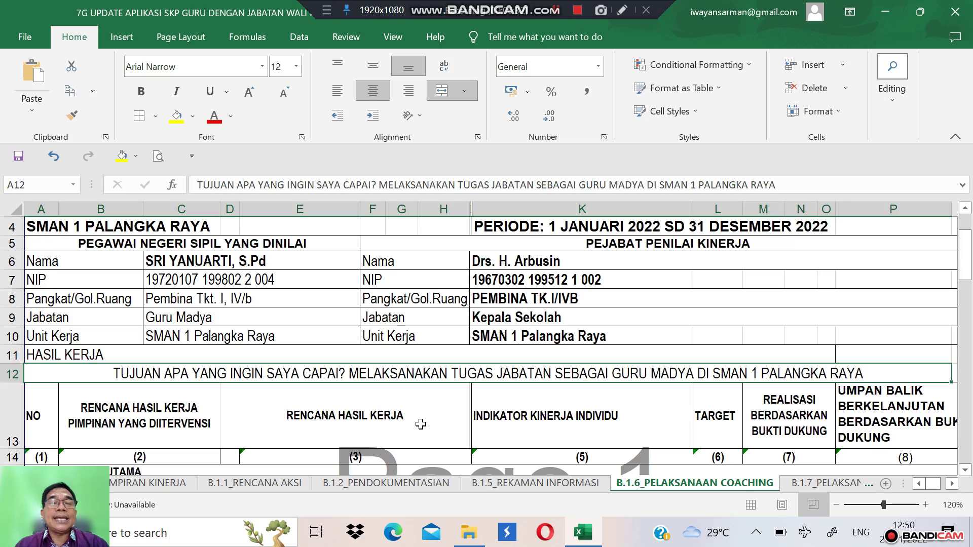
Look through the coaching sheet's outcomes and targets to the FAKTA DIMANA SAYA SEKARANG and PELUANG sections.
{"action": "scroll", "coordinate": [421, 424], "scroll_direction": "down", "scroll_amount": 7}
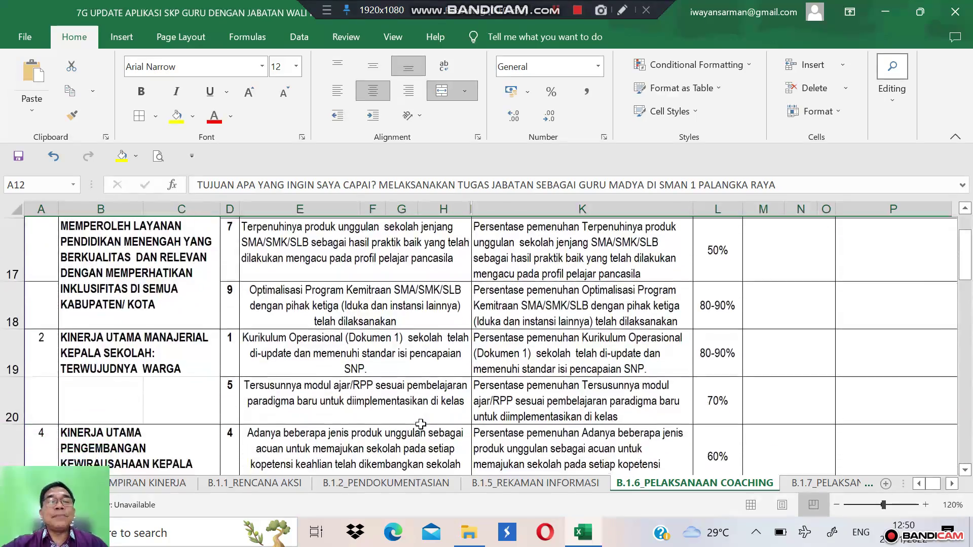
{"action": "scroll", "coordinate": [421, 424], "scroll_direction": "down", "scroll_amount": 5}
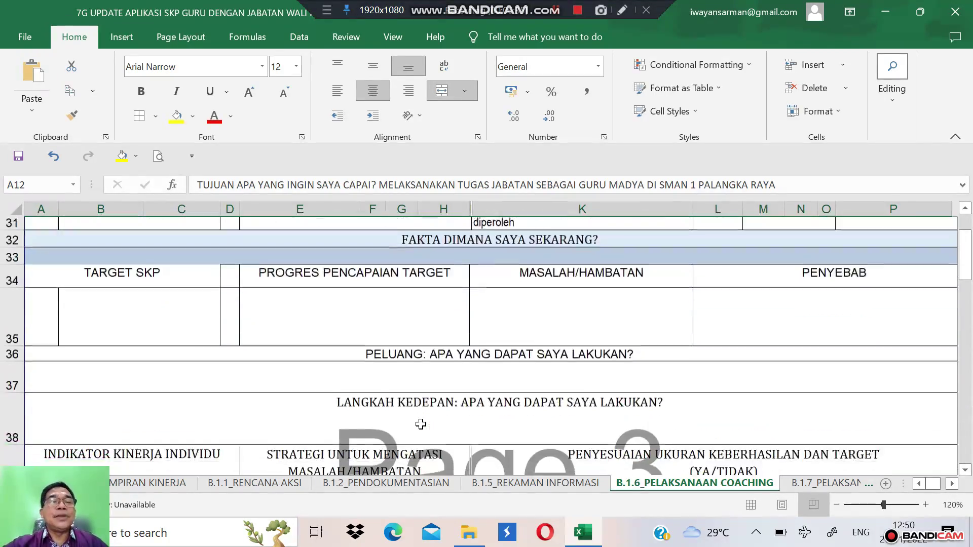
{"action": "scroll", "coordinate": [420, 424], "scroll_direction": "up", "scroll_amount": 1}
{"action": "scroll", "coordinate": [421, 425], "scroll_direction": "up", "scroll_amount": 2}
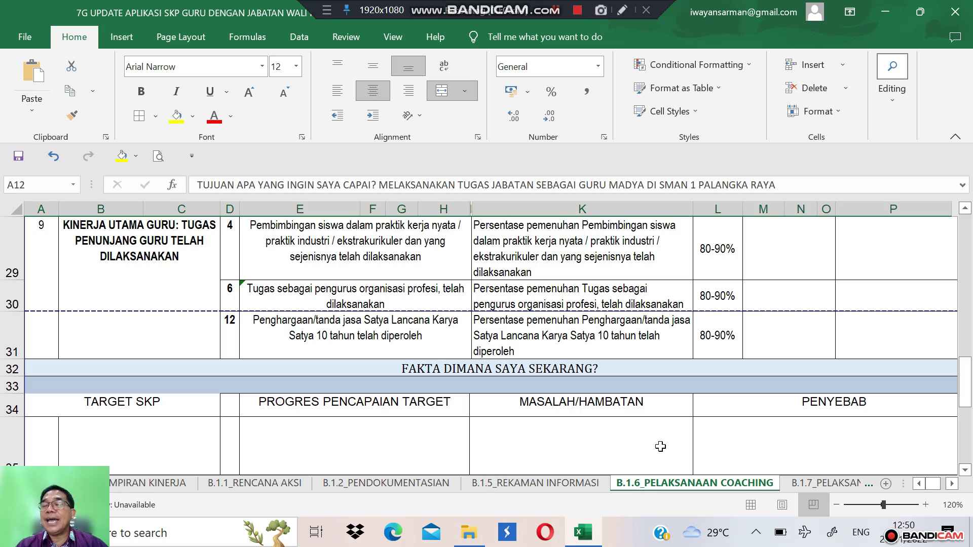
Open the B.1.7_PELAKSANAAN MENTORING sheet and check its title and identity fields at the beginning.
{"action": "left_click", "coordinate": [821, 484]}
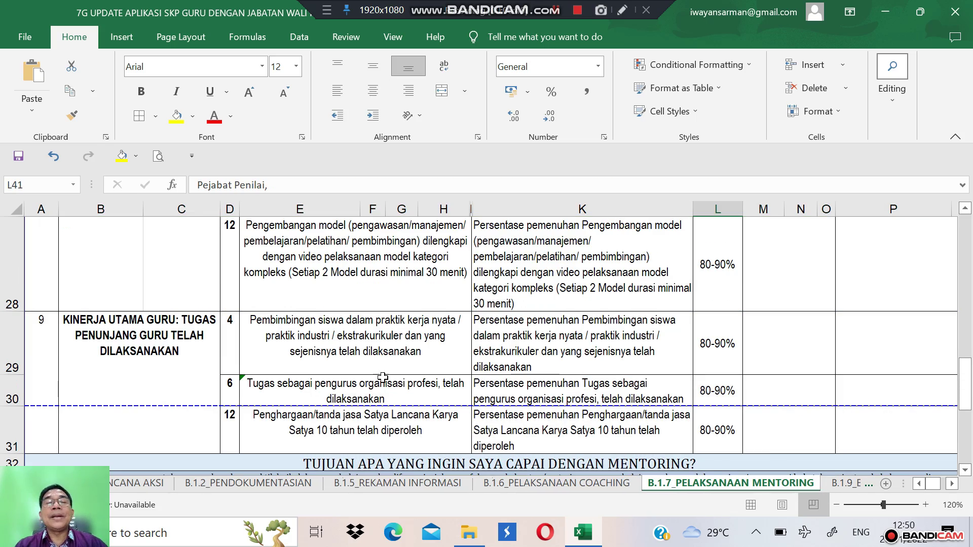
{"action": "left_click", "coordinate": [360, 370]}
{"action": "scroll", "coordinate": [360, 370], "scroll_direction": "up", "scroll_amount": 5}
{"action": "scroll", "coordinate": [360, 370], "scroll_direction": "up", "scroll_amount": 5}
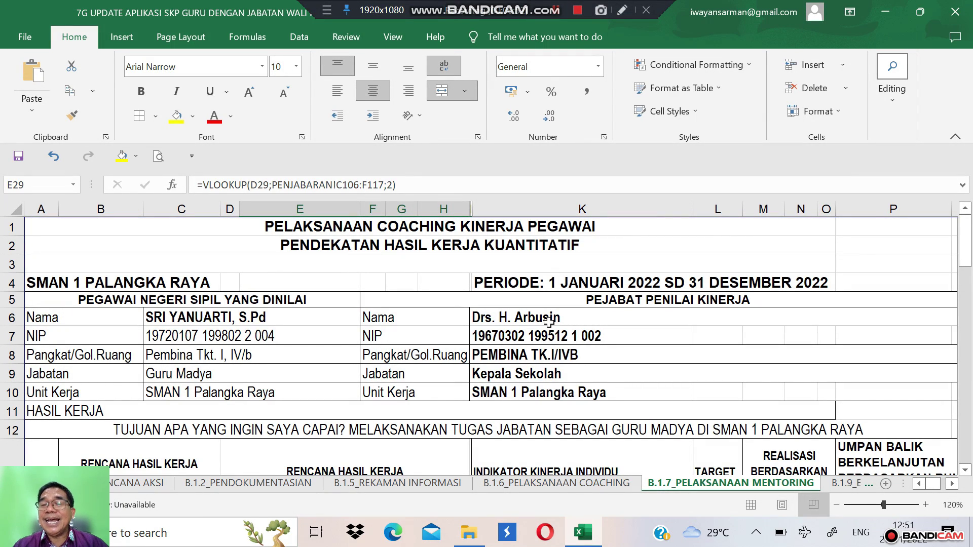
Open the B.1.9_EVALUASI KOMPETENSI sheet and check its title and column headings at the beginning.
{"action": "left_click", "coordinate": [835, 488]}
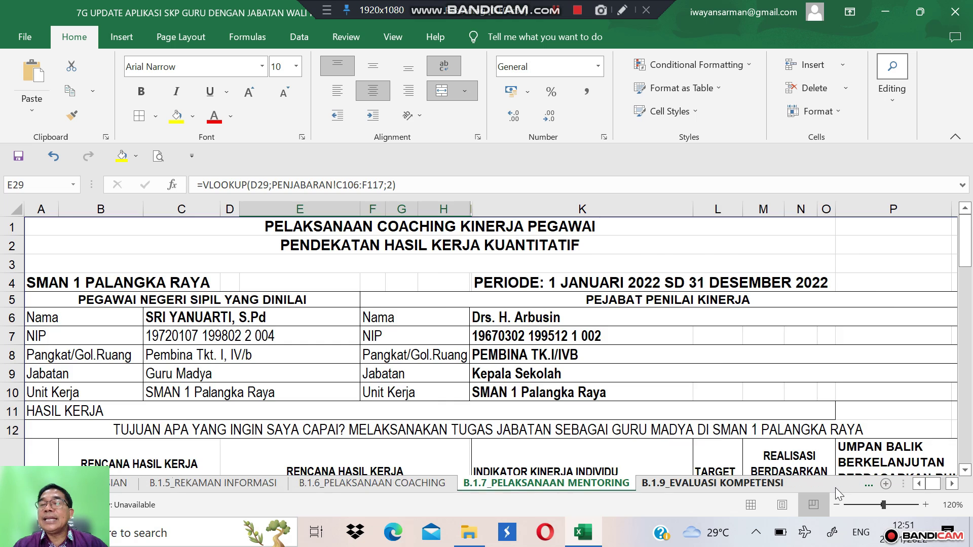
{"action": "left_click", "coordinate": [712, 483]}
{"action": "left_click", "coordinate": [443, 397]}
{"action": "key", "text": "ctrl+Home"}
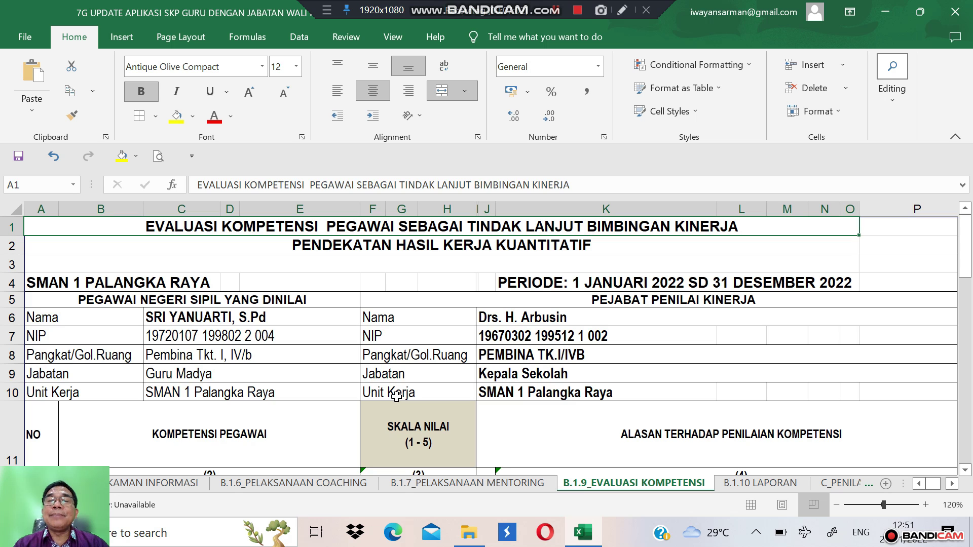
Look through the competency evaluation from the MANAJERIAL competencies to the REKOMENDASI row, and return to the table's beginning.
{"action": "scroll", "coordinate": [396, 397], "scroll_direction": "down", "scroll_amount": 4}
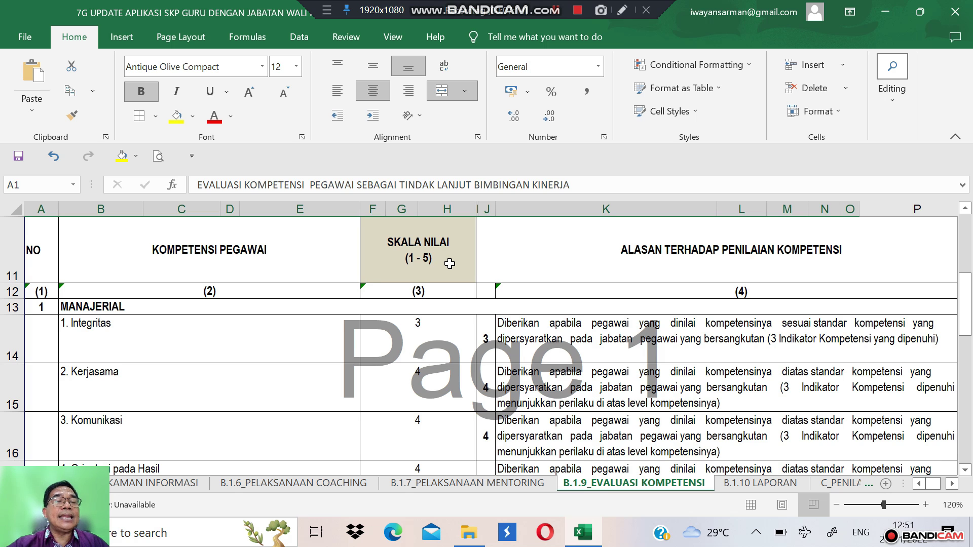
{"action": "scroll", "coordinate": [449, 263], "scroll_direction": "down", "scroll_amount": 1}
{"action": "scroll", "coordinate": [449, 263], "scroll_direction": "down", "scroll_amount": 3}
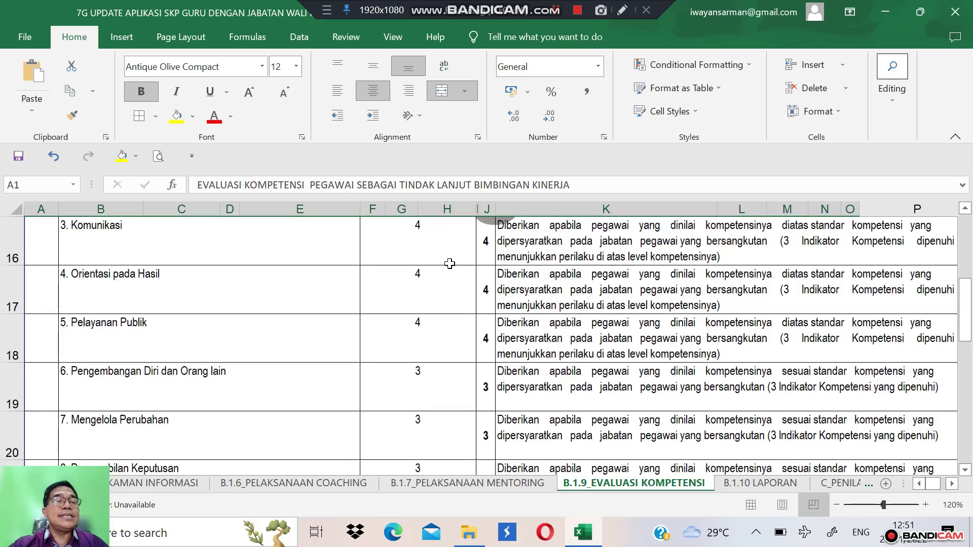
{"action": "scroll", "coordinate": [450, 264], "scroll_direction": "down", "scroll_amount": 3}
{"action": "scroll", "coordinate": [450, 263], "scroll_direction": "up", "scroll_amount": 1}
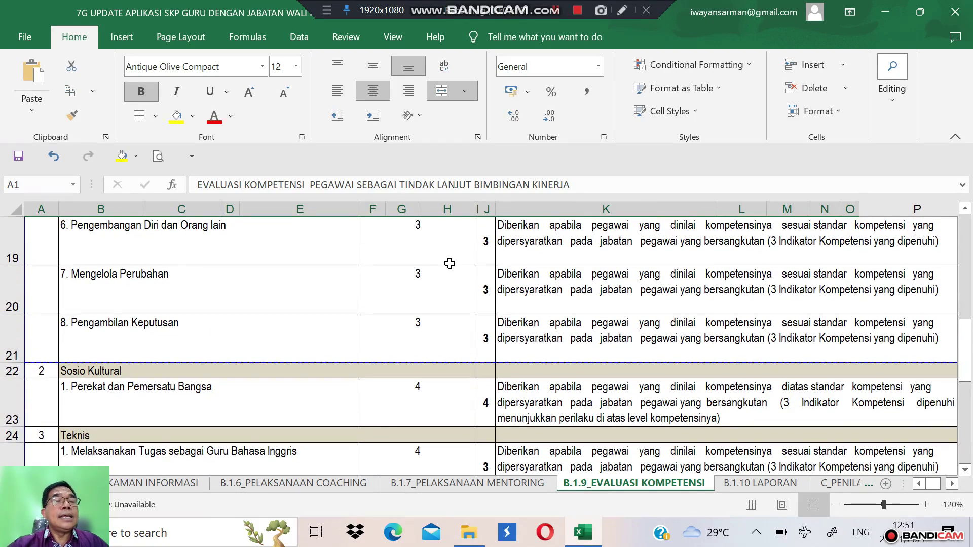
{"action": "scroll", "coordinate": [450, 263], "scroll_direction": "down", "scroll_amount": 1}
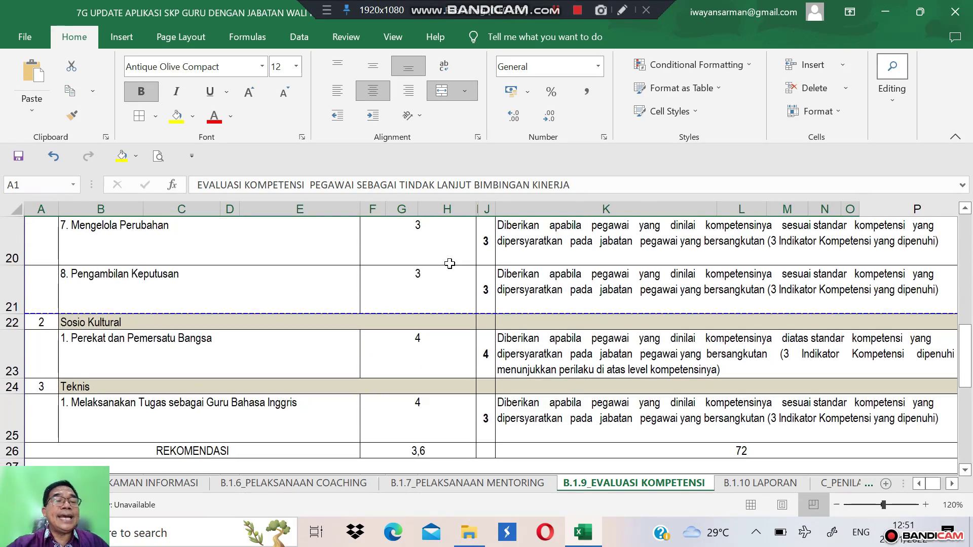
{"action": "scroll", "coordinate": [450, 264], "scroll_direction": "up", "scroll_amount": 3}
{"action": "scroll", "coordinate": [450, 264], "scroll_direction": "down", "scroll_amount": 4}
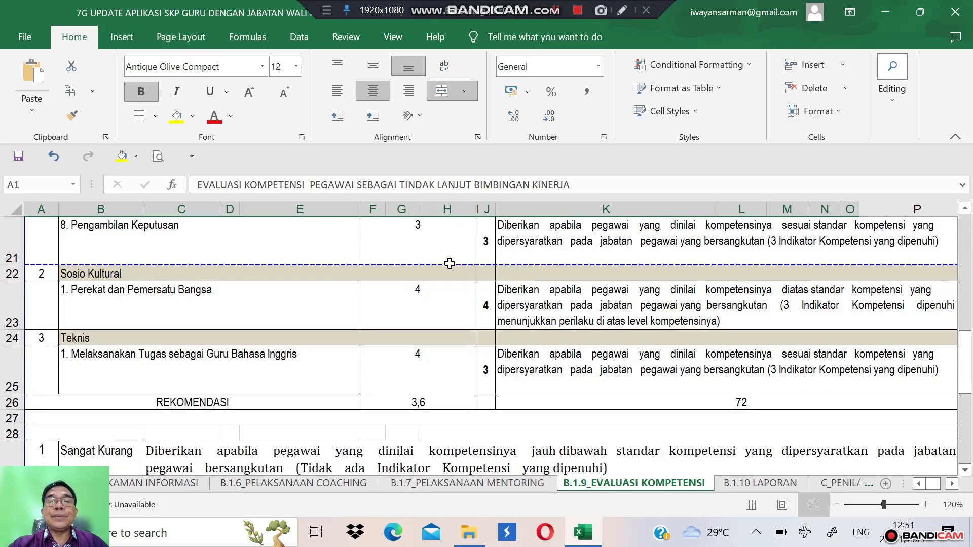
{"action": "scroll", "coordinate": [450, 263], "scroll_direction": "up", "scroll_amount": 5}
{"action": "scroll", "coordinate": [450, 264], "scroll_direction": "up", "scroll_amount": 3}
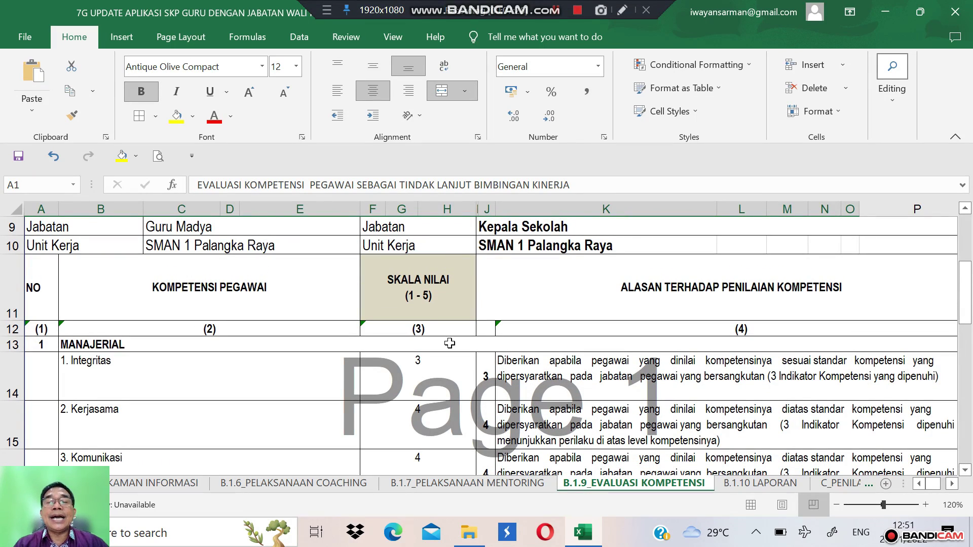
Inspect the Integritas row's score and its VLOOKUP reason formula, and check the helper scores down to the Pengembangan Diri dan Orang lain row.
{"action": "left_click", "coordinate": [420, 367]}
{"action": "key", "text": "Tab"}
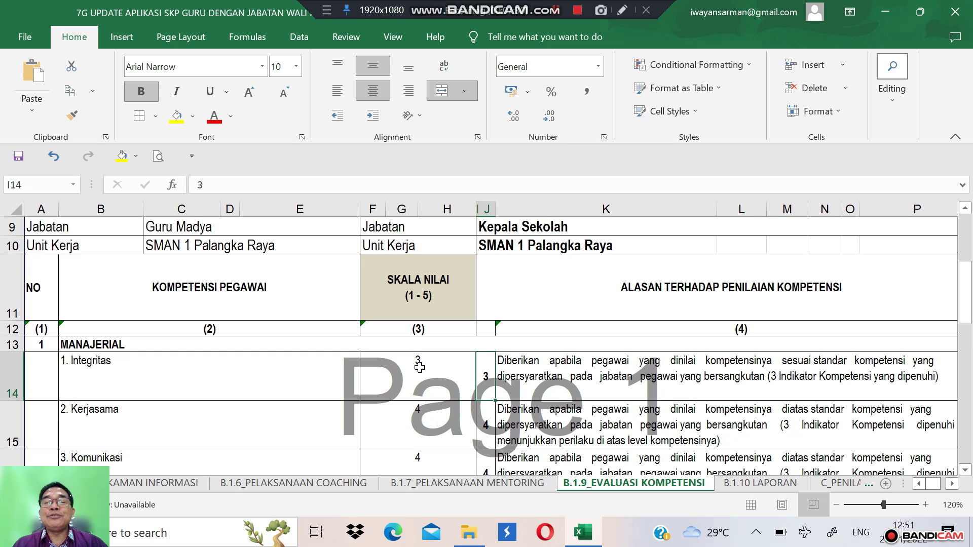
{"action": "key", "text": "Right"}
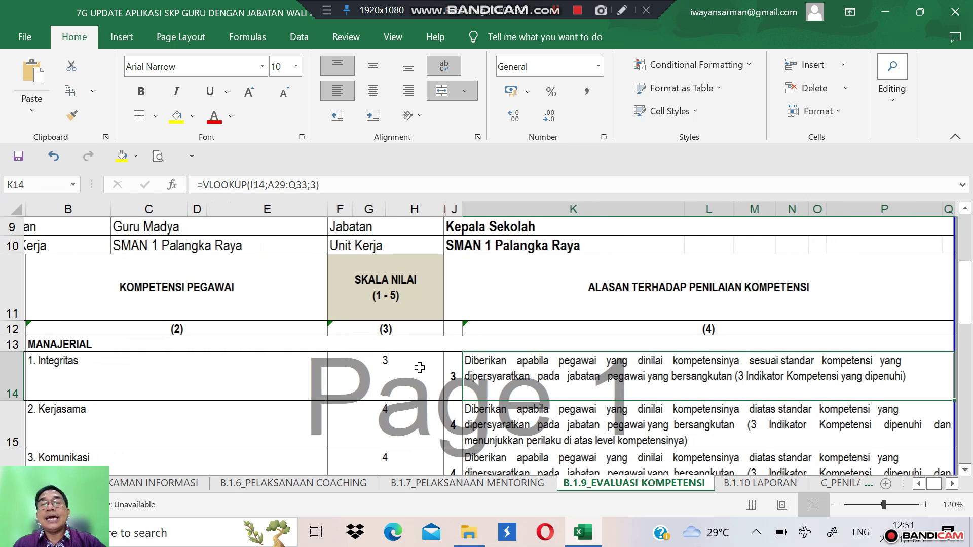
{"action": "key", "text": "Left"}
{"action": "key", "text": "Down"}
{"action": "key", "text": "Down"}
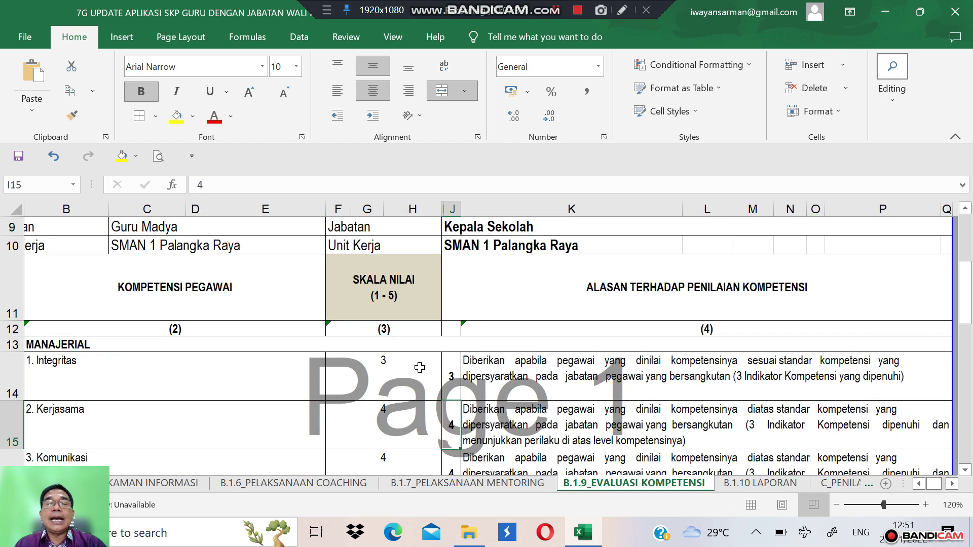
{"action": "key", "text": "Down"}
{"action": "key", "text": "Down"}
{"action": "key", "text": "Down"}
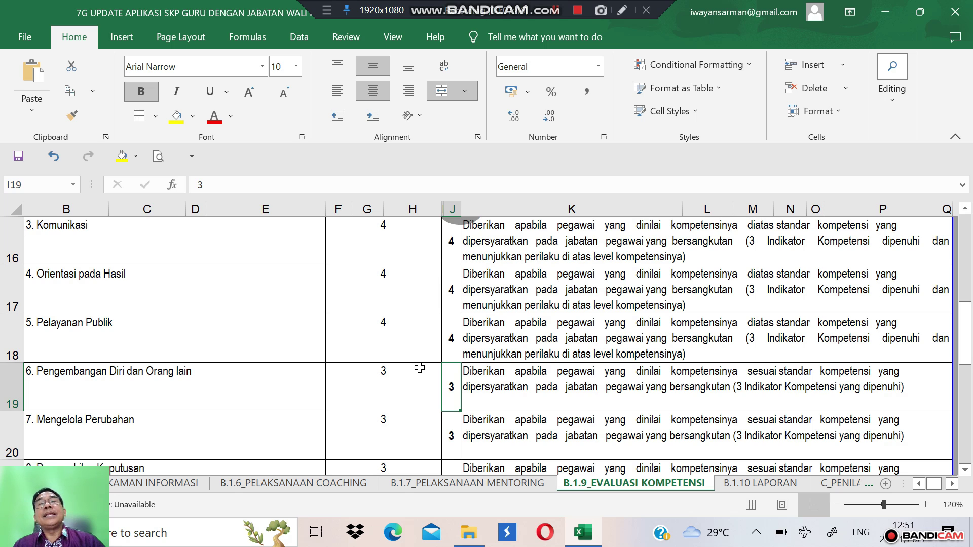
Open the B.1.10 LAPORAN sheet and go from the RETROSPEKTIF answer area up to the report title.
{"action": "left_click", "coordinate": [750, 488]}
{"action": "left_click", "coordinate": [328, 368]}
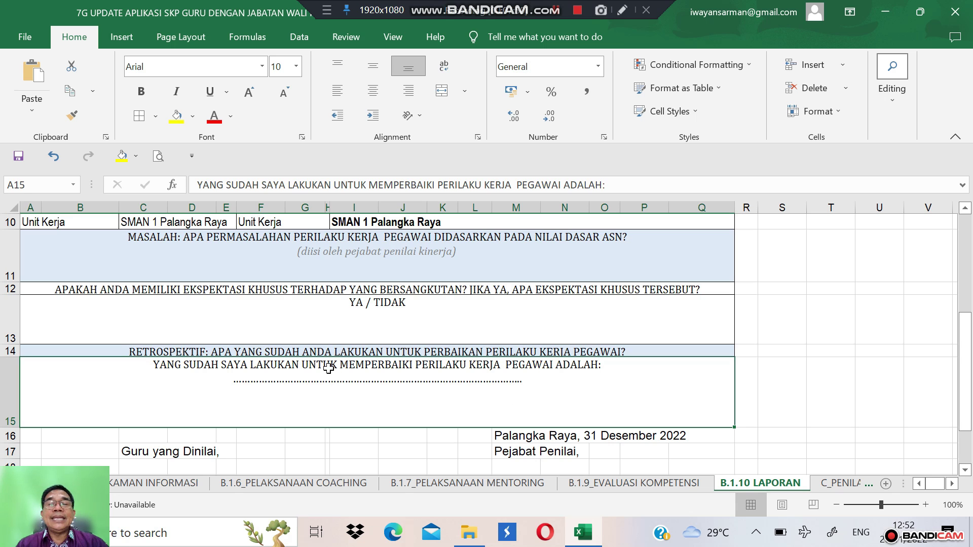
{"action": "key", "text": "Up"}
{"action": "key", "text": "Up"}
{"action": "key", "text": "Up"}
{"action": "key", "text": "Up"}
{"action": "key", "text": "Up"}
{"action": "key", "text": "Up"}
{"action": "key", "text": "Up"}
{"action": "key", "text": "Up"}
{"action": "key", "text": "Up"}
{"action": "key", "text": "Up"}
{"action": "key", "text": "Up"}
{"action": "key", "text": "Up"}
{"action": "key", "text": "Up"}
{"action": "key", "text": "Up"}
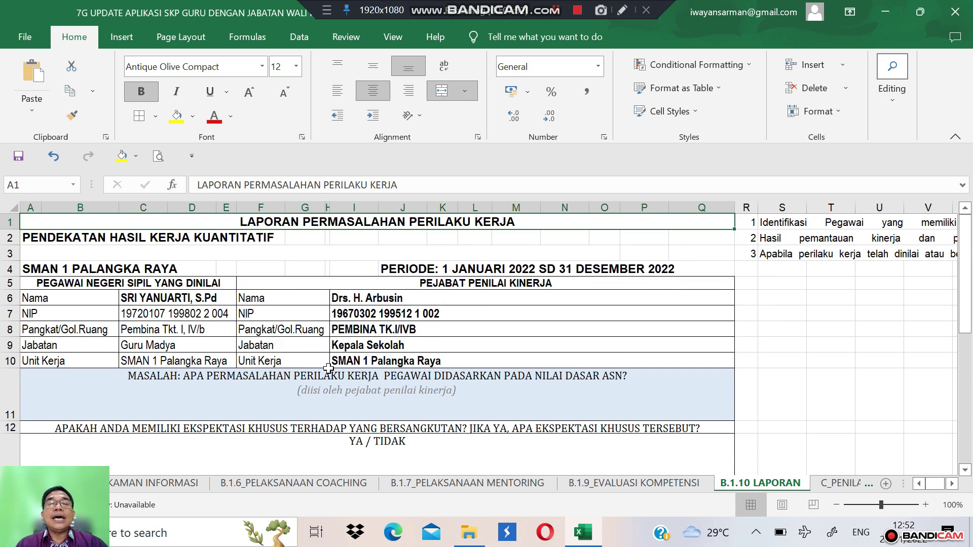
Look down the work behaviour report from its identity fields through the MASALAH and RETROSPEKTIF sections to the signature block.
{"action": "key", "text": "Down"}
{"action": "key", "text": "Down"}
{"action": "key", "text": "Down"}
{"action": "key", "text": "Down"}
{"action": "key", "text": "Down"}
{"action": "key", "text": "Down"}
{"action": "key", "text": "Down"}
{"action": "key", "text": "Down"}
{"action": "key", "text": "Down"}
{"action": "key", "text": "Down"}
{"action": "key", "text": "Down"}
{"action": "key", "text": "Down"}
{"action": "key", "text": "Down"}
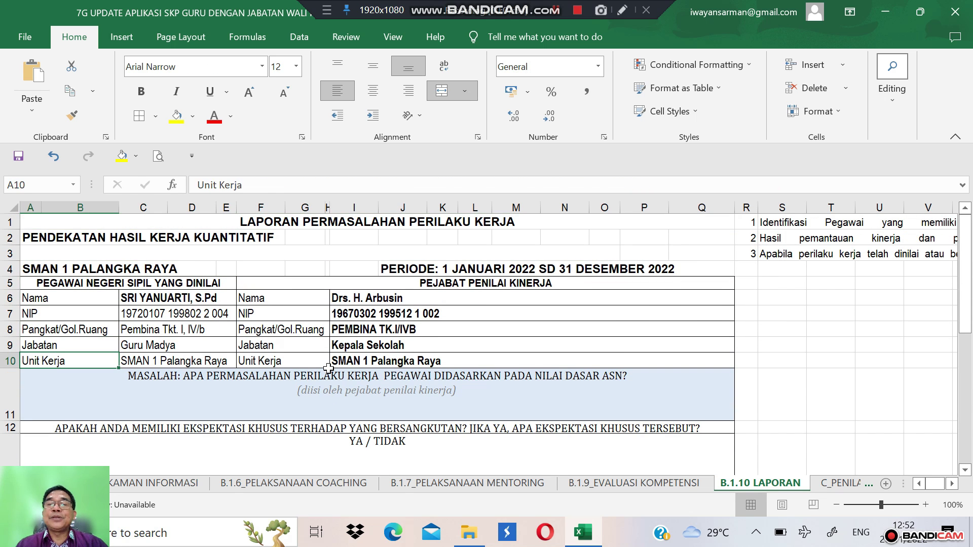
{"action": "key", "text": "Down"}
{"action": "key", "text": "Down"}
{"action": "key", "text": "Down"}
{"action": "key", "text": "Down"}
{"action": "key", "text": "Down"}
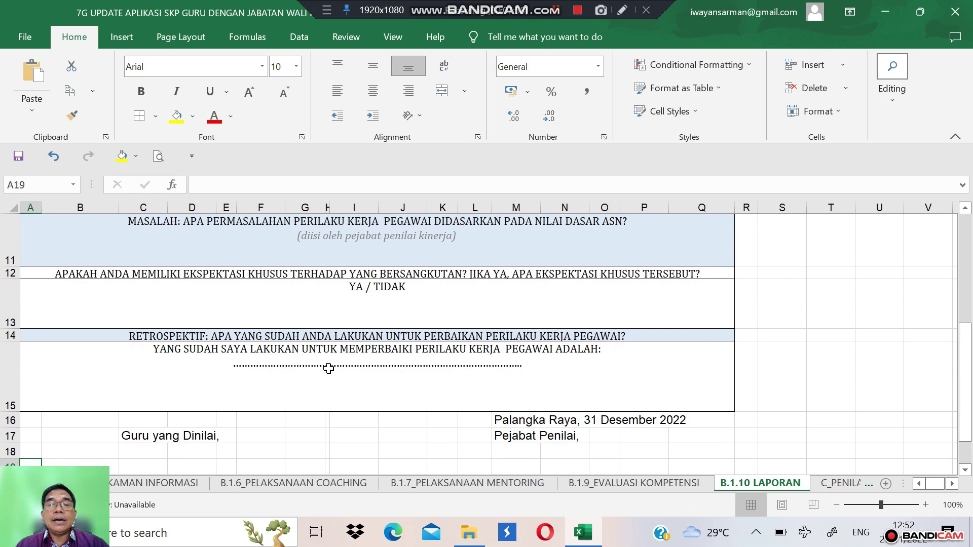
{"action": "key", "text": "Down"}
{"action": "key", "text": "Down"}
{"action": "key", "text": "Down"}
{"action": "key", "text": "Down"}
Recheck the report's RETROSPEKTIF section and return to the LAPORAN PERMASALAHAN PERILAKU KERJA title.
{"action": "key", "text": "Up"}
{"action": "key", "text": "Up"}
{"action": "key", "text": "Up"}
{"action": "key", "text": "Up"}
{"action": "key", "text": "Up"}
{"action": "key", "text": "Up"}
{"action": "key", "text": "Up"}
{"action": "key", "text": "Up"}
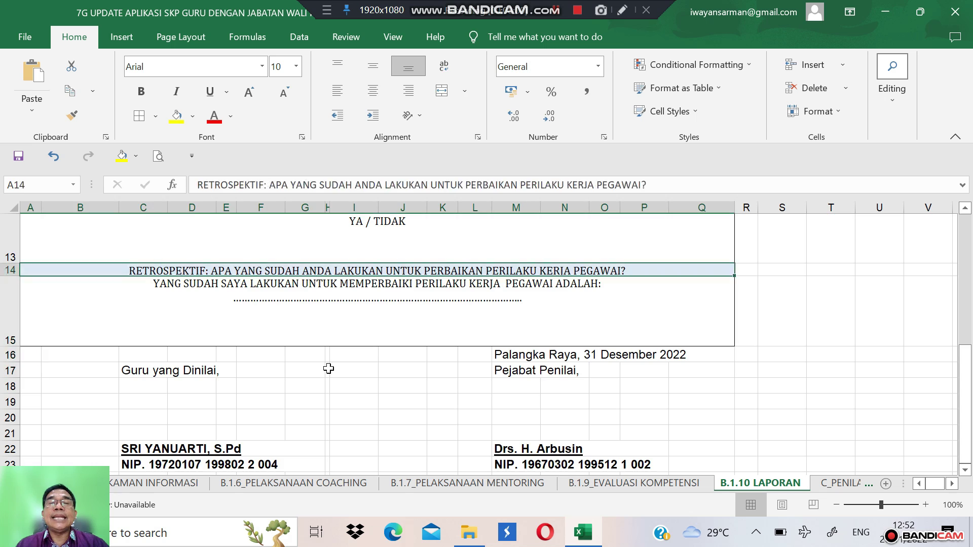
{"action": "key", "text": "ctrl+Home"}
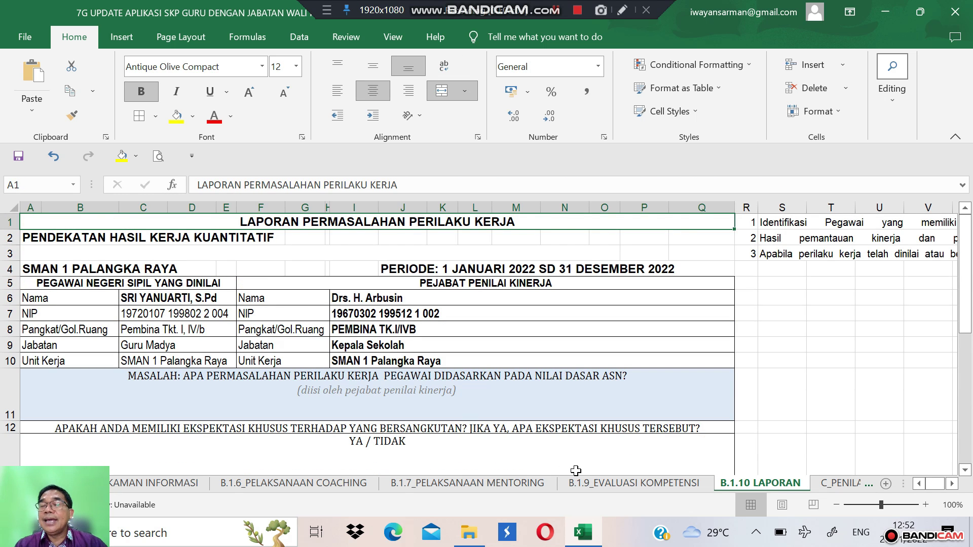
Open the C_PENILAIAN SKP PRINT sheet, inspect the score formula in P73 and return to the sheet's beginning.
{"action": "left_click", "coordinate": [842, 485]}
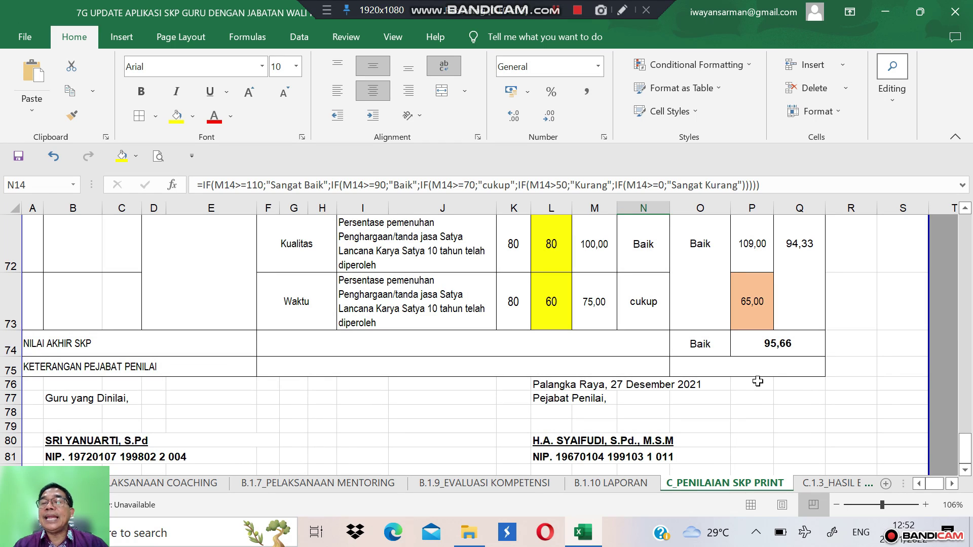
{"action": "left_click", "coordinate": [751, 304]}
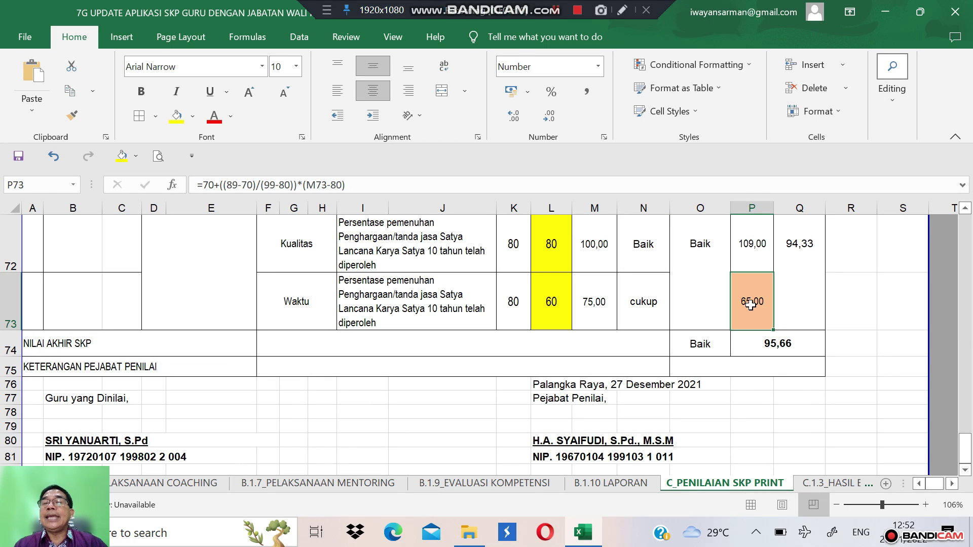
{"action": "key", "text": "Up"}
{"action": "key", "text": "Up"}
{"action": "key", "text": "Up"}
{"action": "key", "text": "ctrl+Home"}
Inspect the KINERJA UTAMA rating formulas in N14, N16 and N18 and the score formula in P14.
{"action": "scroll", "coordinate": [751, 304], "scroll_direction": "down", "scroll_amount": 4}
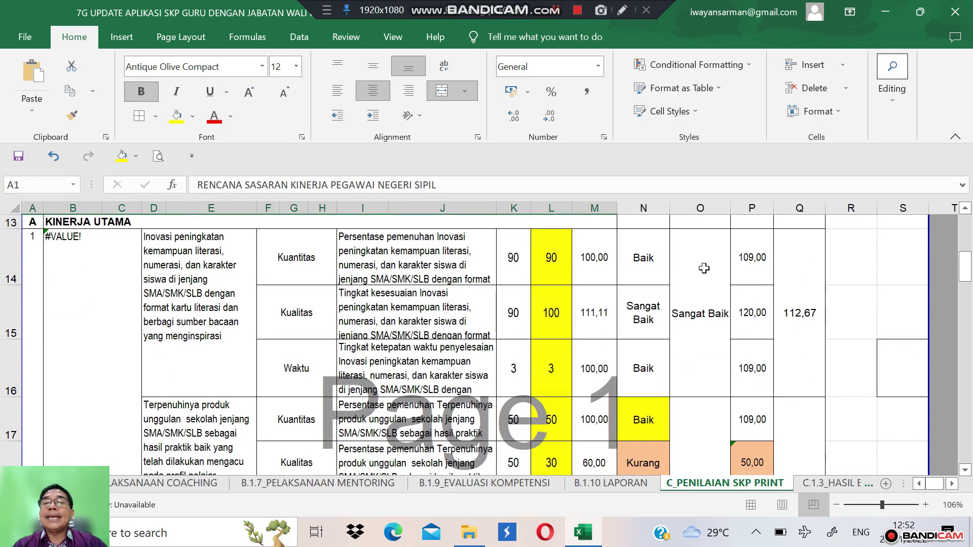
{"action": "left_click", "coordinate": [631, 268]}
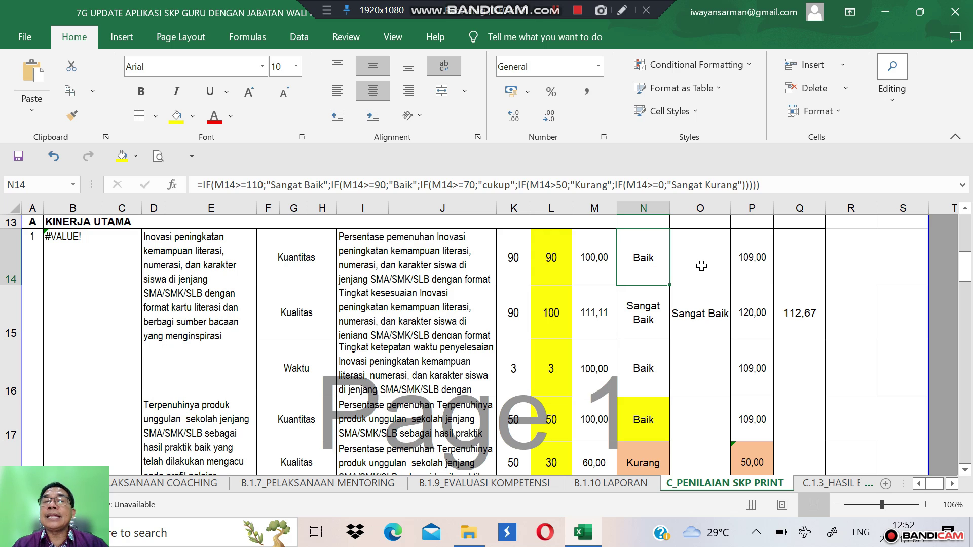
{"action": "left_click", "coordinate": [753, 265]}
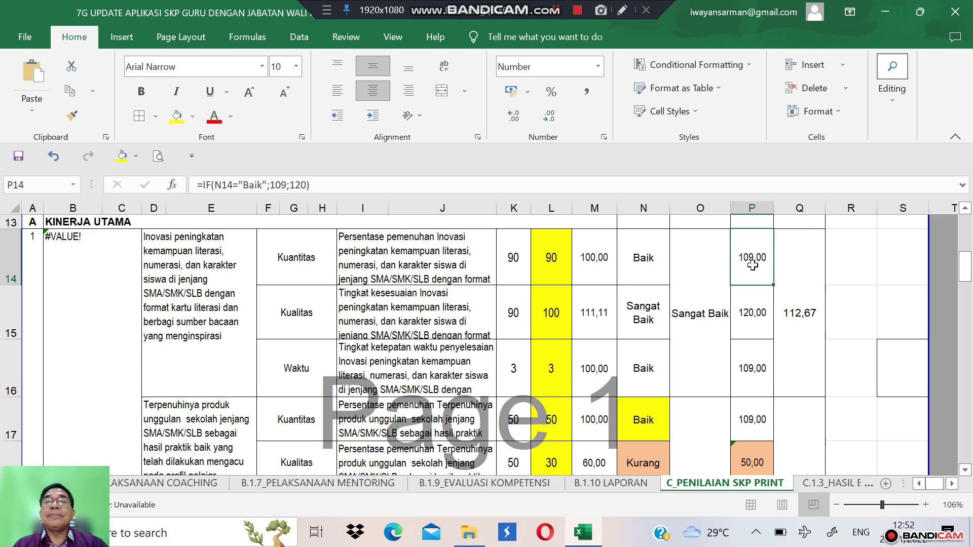
{"action": "left_click", "coordinate": [650, 394]}
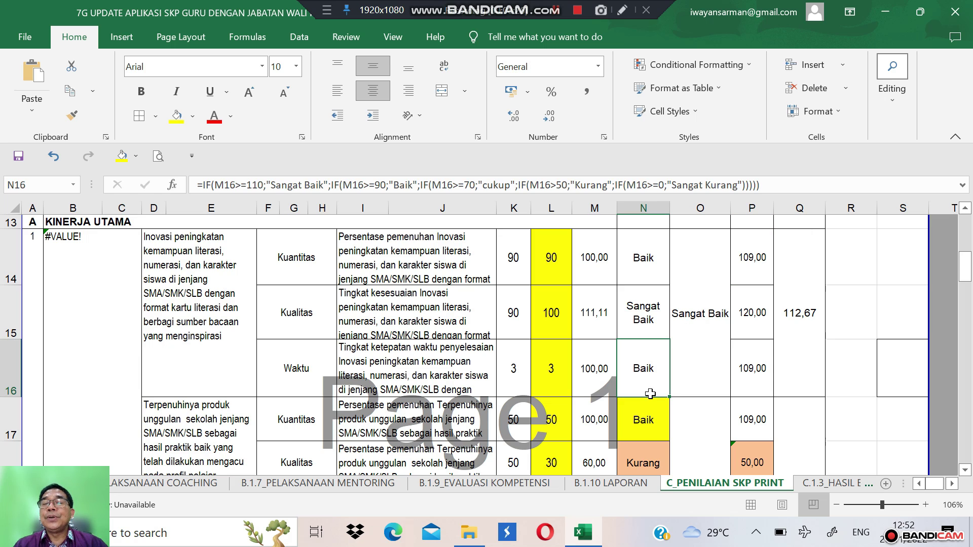
{"action": "left_click", "coordinate": [639, 461]}
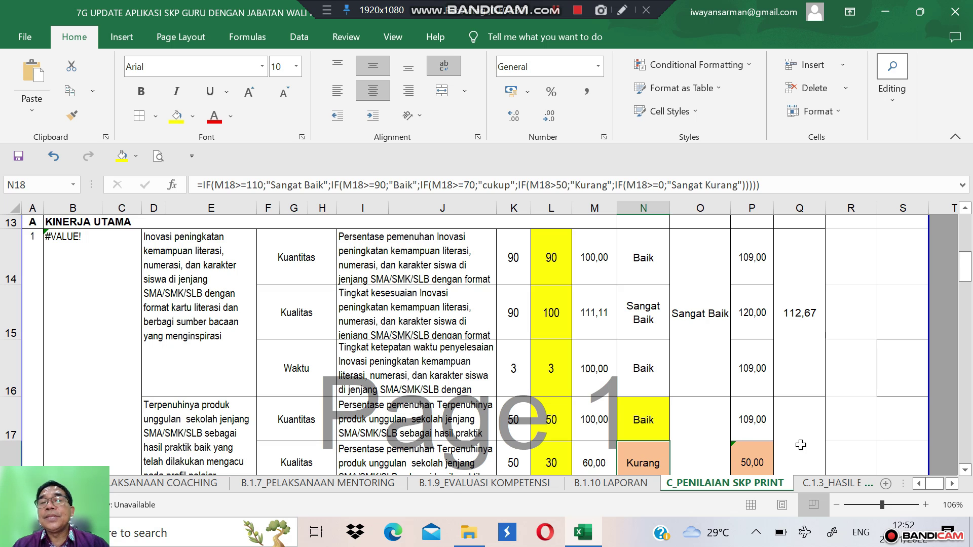
Open the C.1.3_HASIL EVALUASI sheet, look over the Akuntabel behaviour rows and the work results, and return to the title.
{"action": "left_click", "coordinate": [818, 484]}
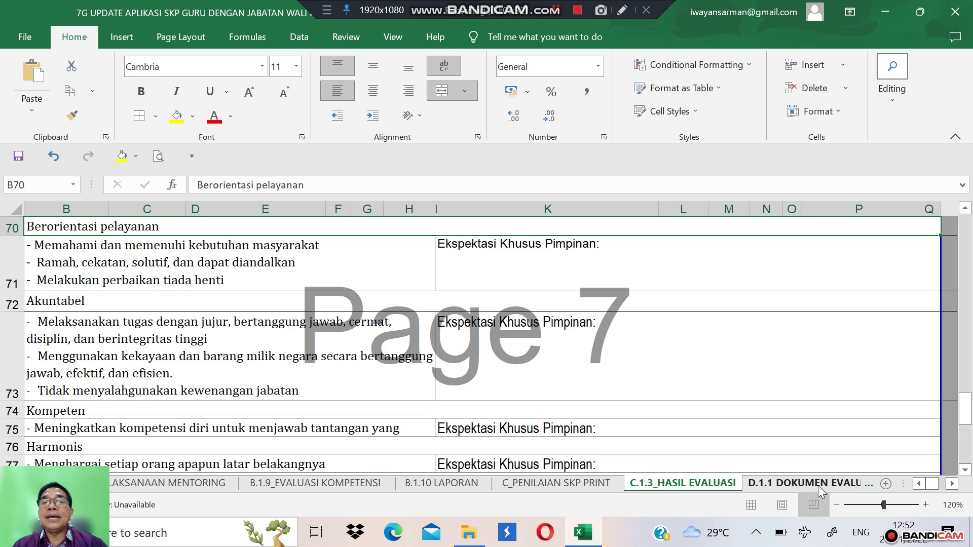
{"action": "left_click", "coordinate": [310, 368]}
{"action": "scroll", "coordinate": [302, 366], "scroll_direction": "up", "scroll_amount": 3}
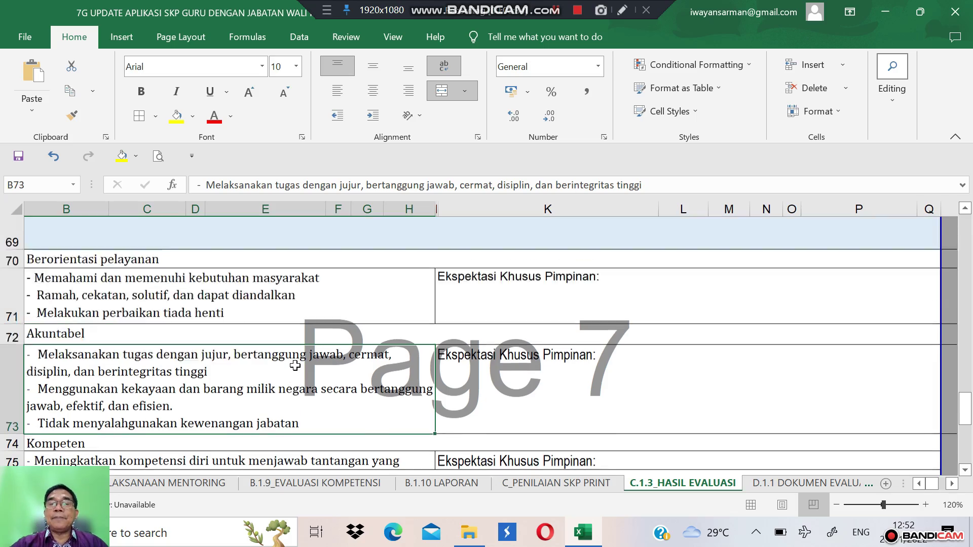
{"action": "scroll", "coordinate": [295, 365], "scroll_direction": "up", "scroll_amount": 1}
{"action": "scroll", "coordinate": [295, 365], "scroll_direction": "down", "scroll_amount": 5}
{"action": "scroll", "coordinate": [295, 366], "scroll_direction": "up", "scroll_amount": 1}
{"action": "scroll", "coordinate": [295, 365], "scroll_direction": "up", "scroll_amount": 10}
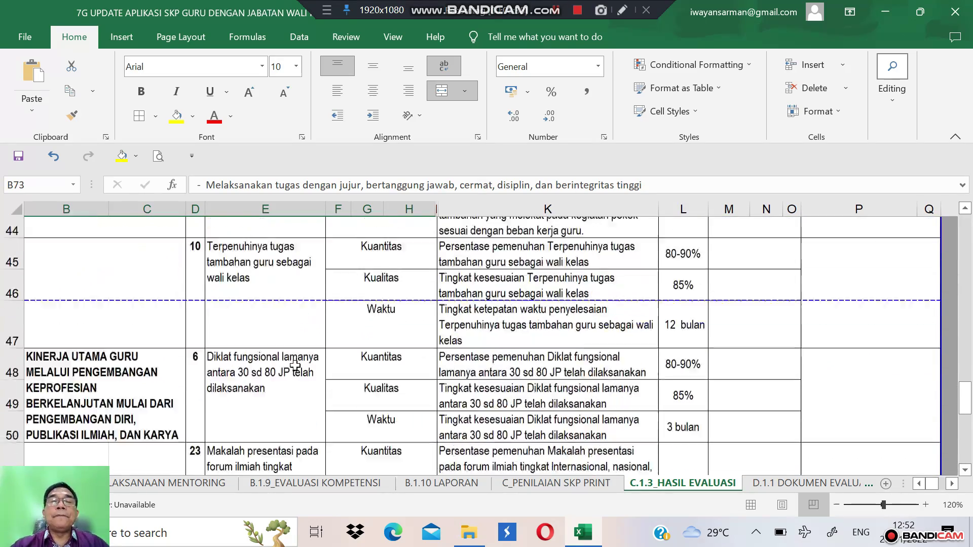
{"action": "scroll", "coordinate": [295, 365], "scroll_direction": "up", "scroll_amount": 3}
{"action": "key", "text": "ctrl+Home"}
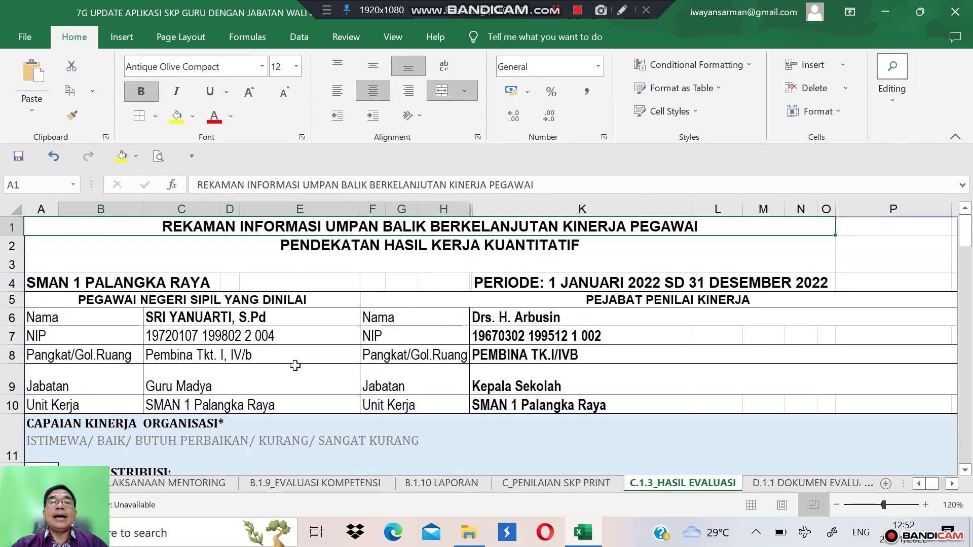
Look through the evaluation results from CAPAIAN KINERJA ORGANISASI and the HASIL KERJA table to the RATING HASIL KERJA section.
{"action": "scroll", "coordinate": [295, 365], "scroll_direction": "down", "scroll_amount": 3}
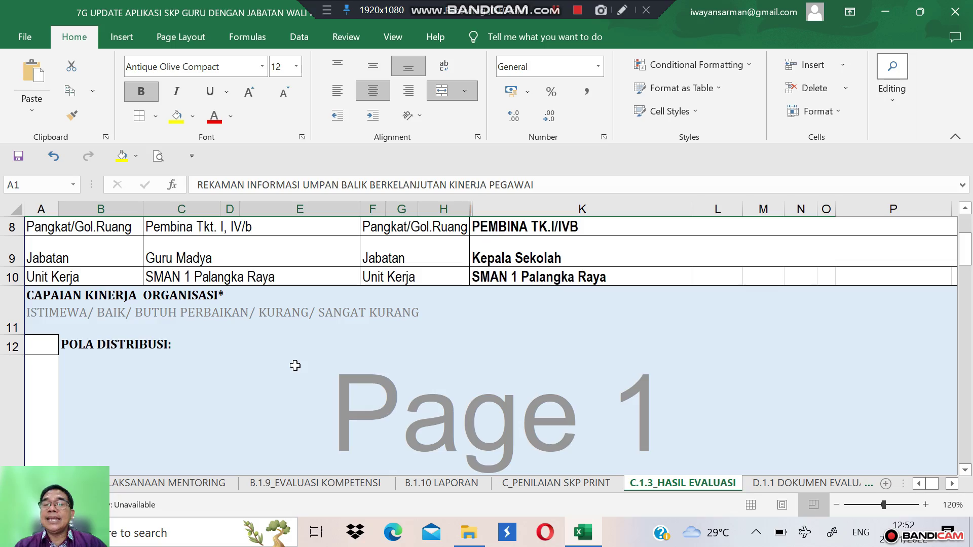
{"action": "scroll", "coordinate": [295, 366], "scroll_direction": "down", "scroll_amount": 9}
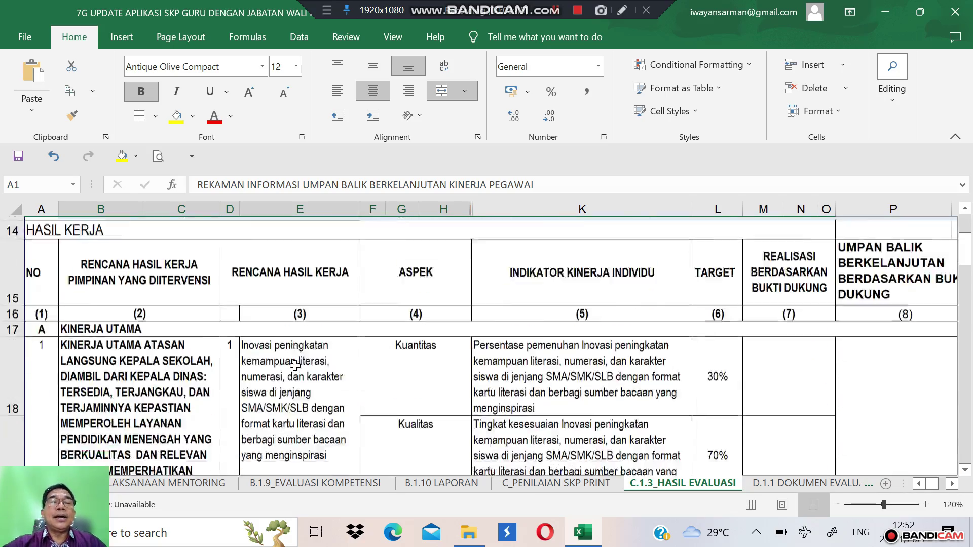
{"action": "scroll", "coordinate": [295, 365], "scroll_direction": "down", "scroll_amount": 10}
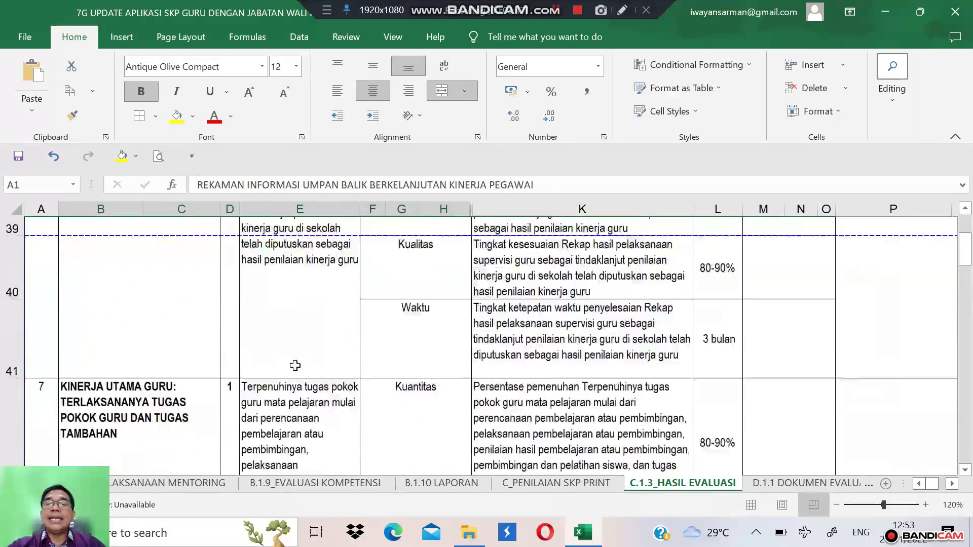
{"action": "scroll", "coordinate": [295, 366], "scroll_direction": "down", "scroll_amount": 6}
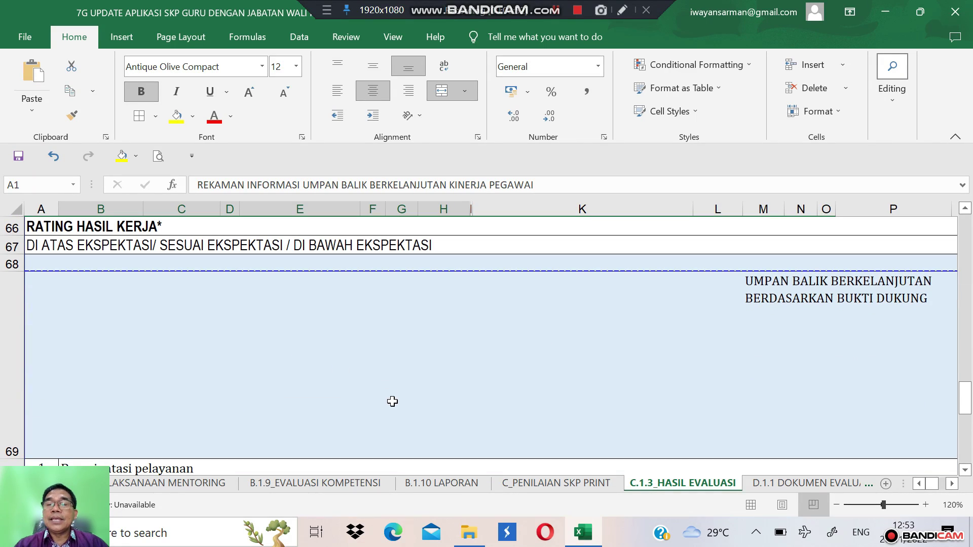
Open the D.1.1 DOKUMEN EVALUASI sheet, inspect the CAPAIAN KINERJA ORGANISASI formula, and review the document from its title to CATATAN REKOMENDASI.
{"action": "left_click", "coordinate": [771, 483]}
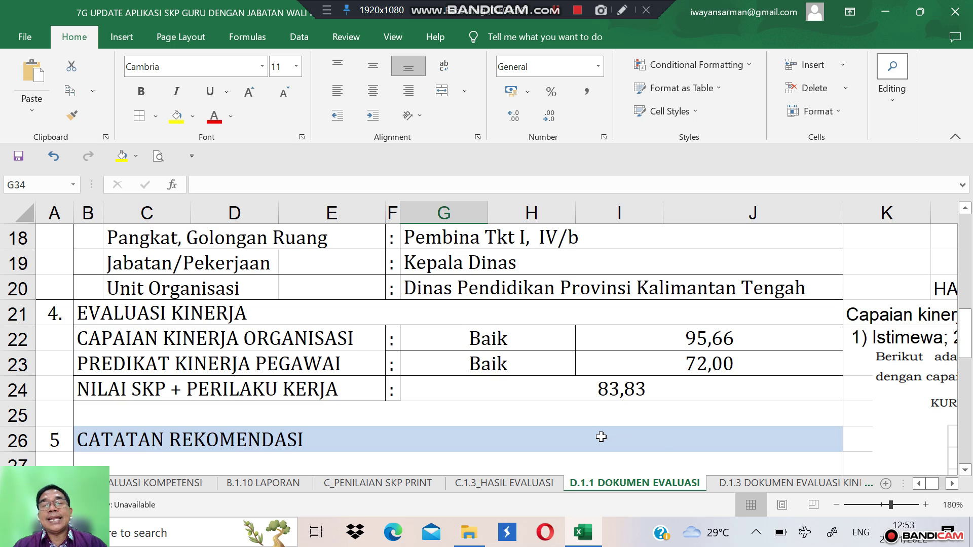
{"action": "left_click", "coordinate": [477, 343]}
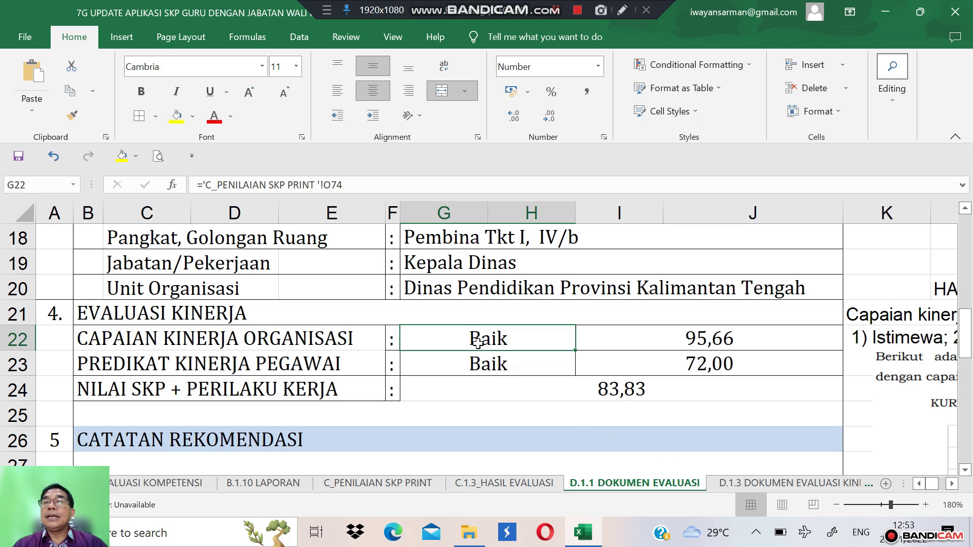
{"action": "key", "text": "ctrl+Home"}
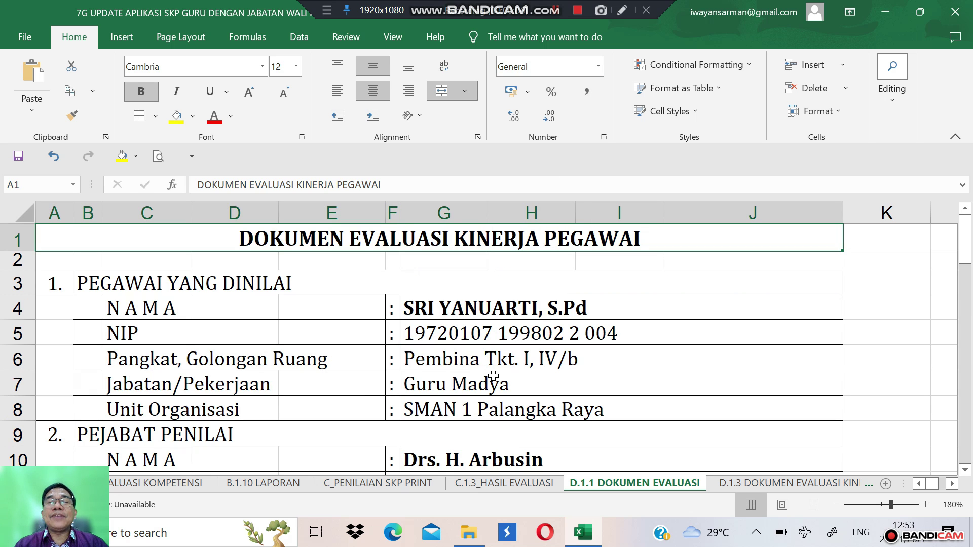
{"action": "scroll", "coordinate": [493, 376], "scroll_direction": "down", "scroll_amount": 6}
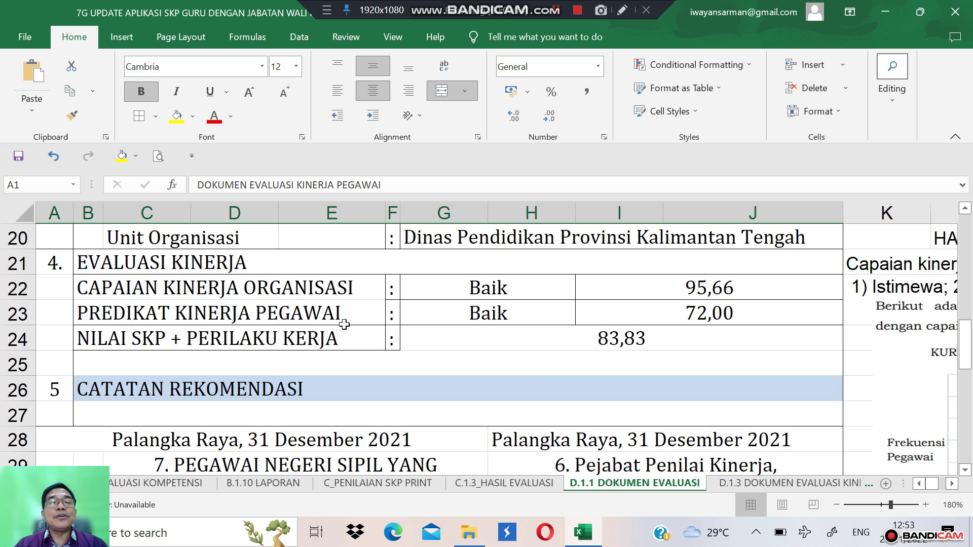
Inspect the CAPAIAN KINERJA ORGANISASI row and the organisational performance predicate notes in K21 and K22 beside the form.
{"action": "left_click", "coordinate": [320, 284]}
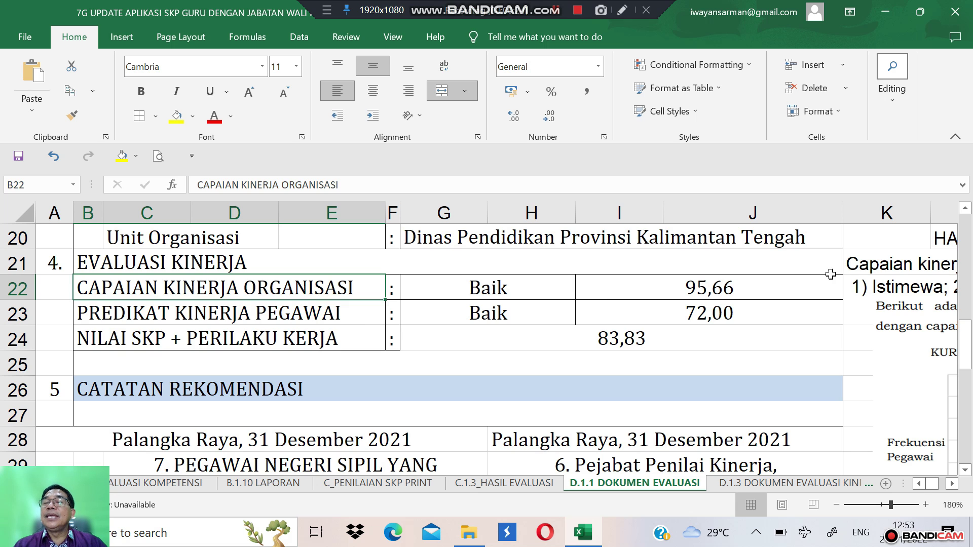
{"action": "left_click", "coordinate": [859, 274]}
{"action": "key", "text": "Right"}
{"action": "key", "text": "Right"}
{"action": "key", "text": "Right"}
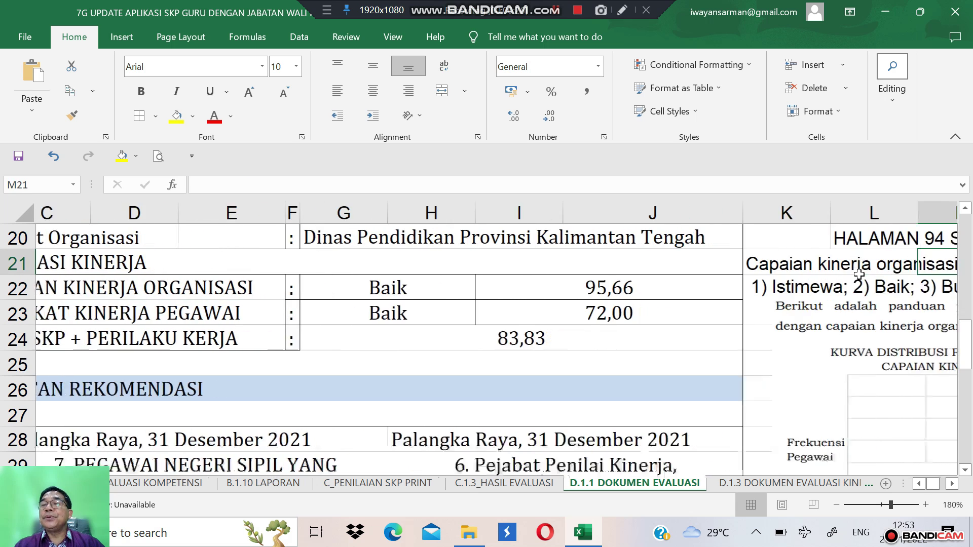
{"action": "key", "text": "Left"}
{"action": "key", "text": "Left"}
{"action": "key", "text": "Left"}
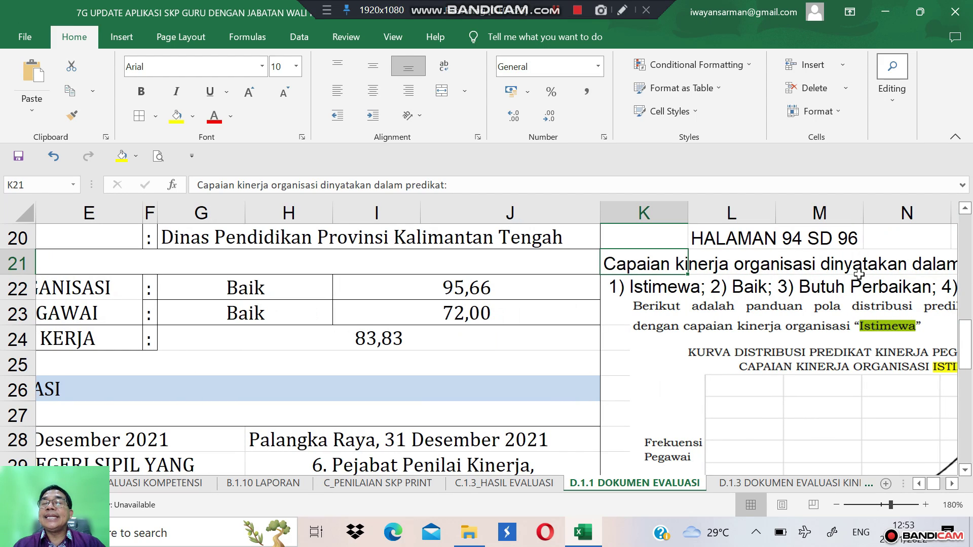
{"action": "key", "text": "Down"}
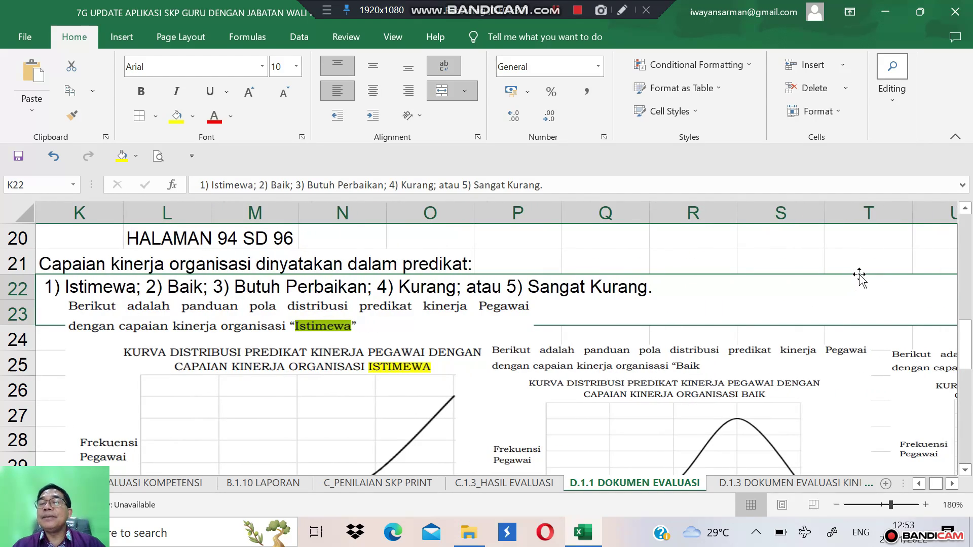
{"action": "scroll", "coordinate": [860, 277], "scroll_direction": "left", "scroll_amount": 1}
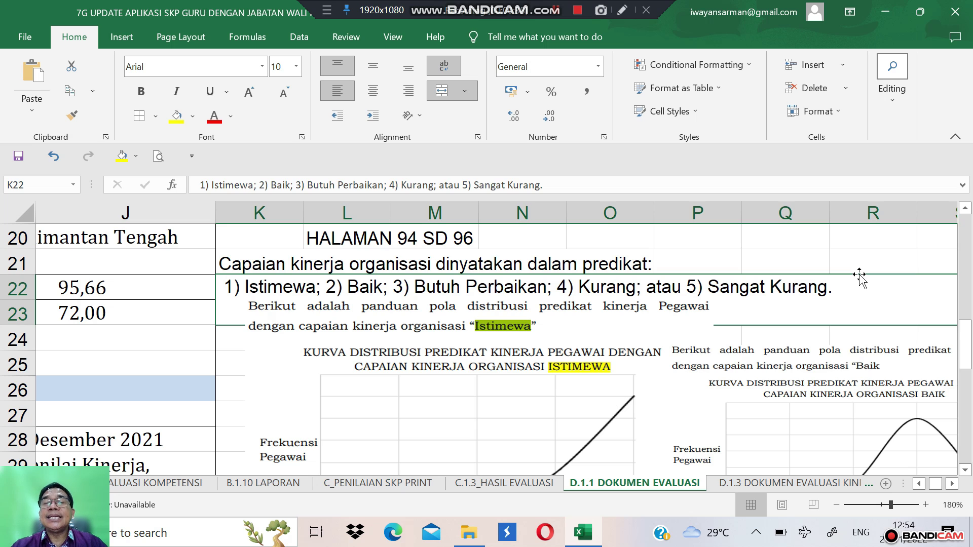
Examine the employee performance distribution curves for organisational achievement Istimewa, Baik and Butuh Perbaikan.
{"action": "scroll", "coordinate": [859, 276], "scroll_direction": "down", "scroll_amount": 1}
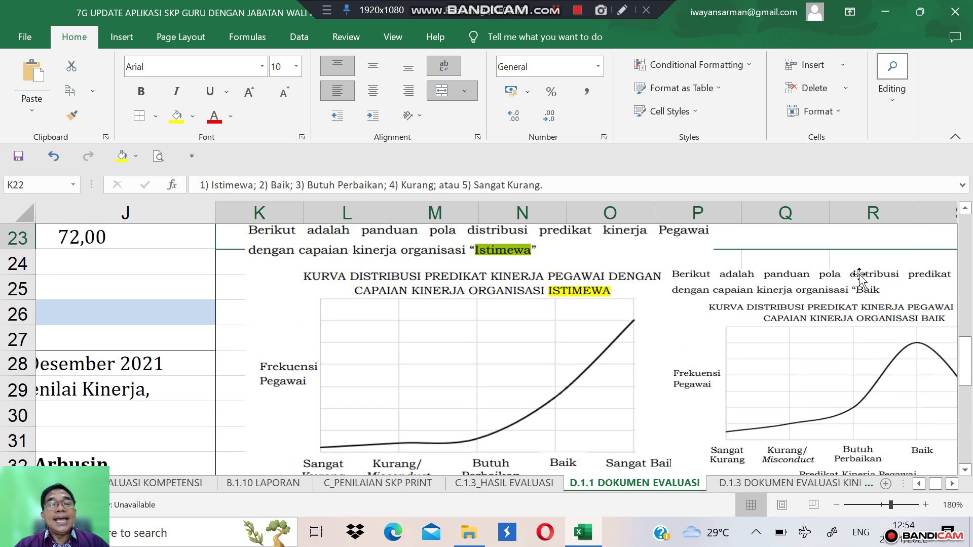
{"action": "left_click", "coordinate": [274, 390]}
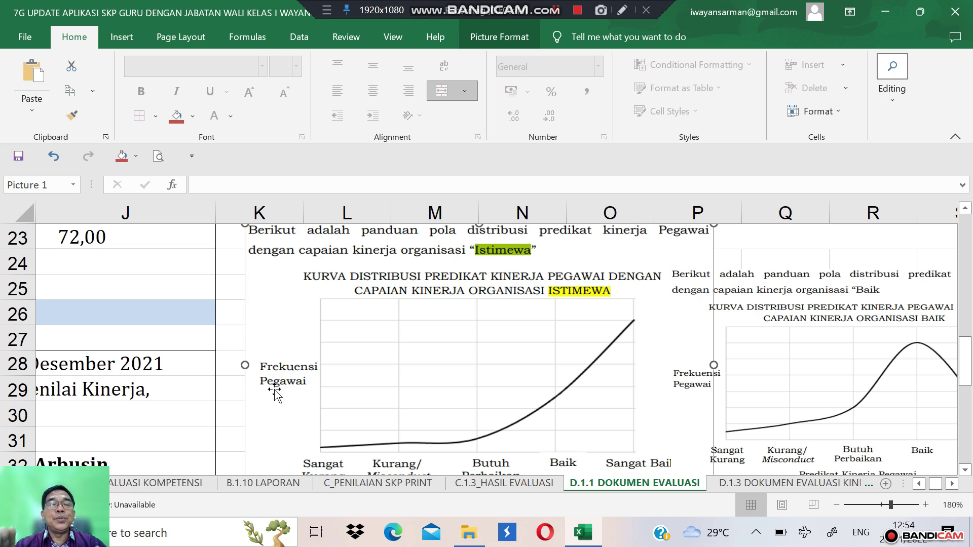
{"action": "scroll", "coordinate": [274, 390], "scroll_direction": "down", "scroll_amount": 1}
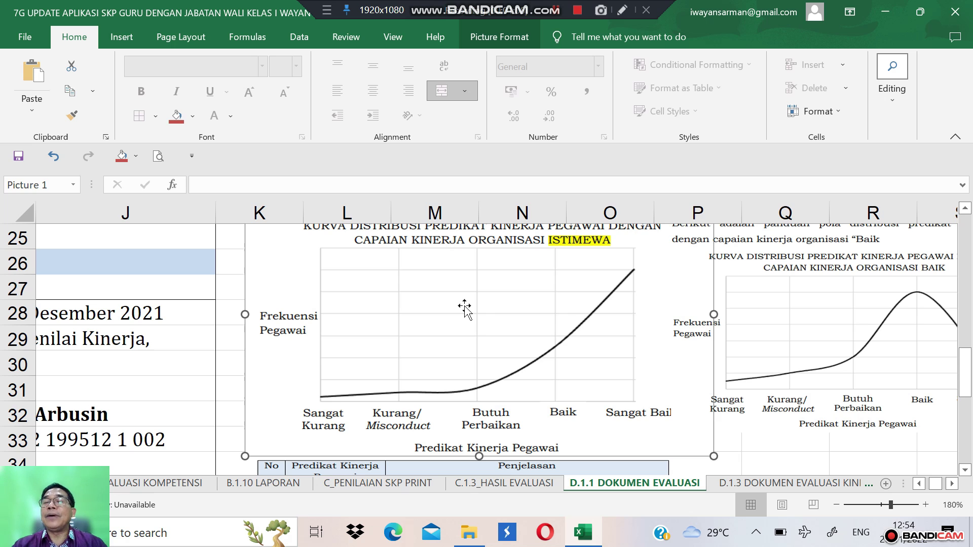
{"action": "scroll", "coordinate": [465, 306], "scroll_direction": "right", "scroll_amount": 3}
{"action": "scroll", "coordinate": [464, 307], "scroll_direction": "up", "scroll_amount": 1}
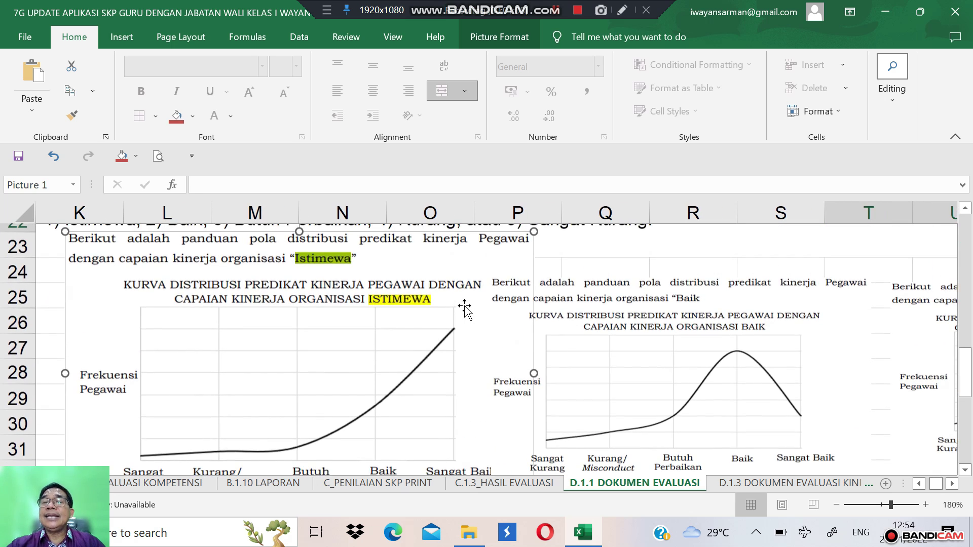
{"action": "scroll", "coordinate": [464, 306], "scroll_direction": "down", "scroll_amount": 1}
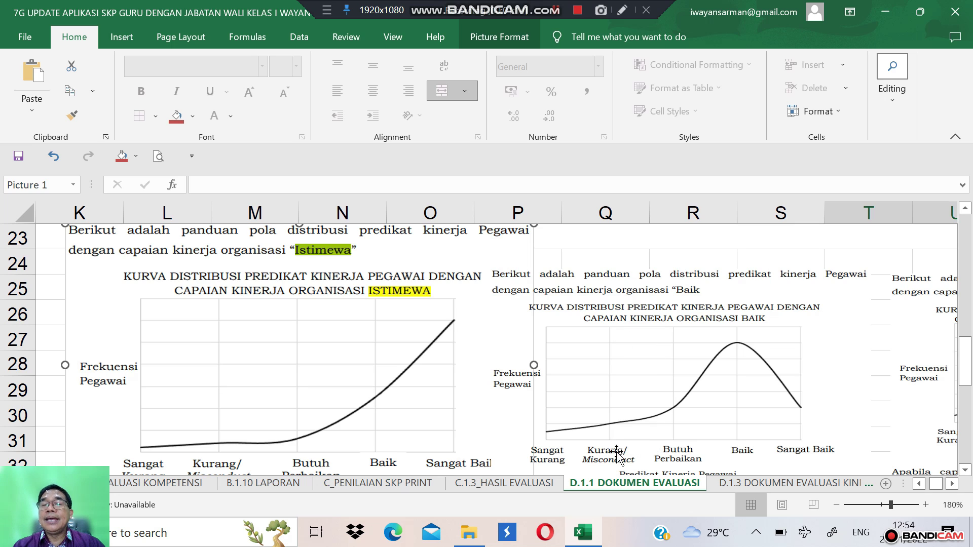
{"action": "scroll", "coordinate": [693, 376], "scroll_direction": "right", "scroll_amount": 4}
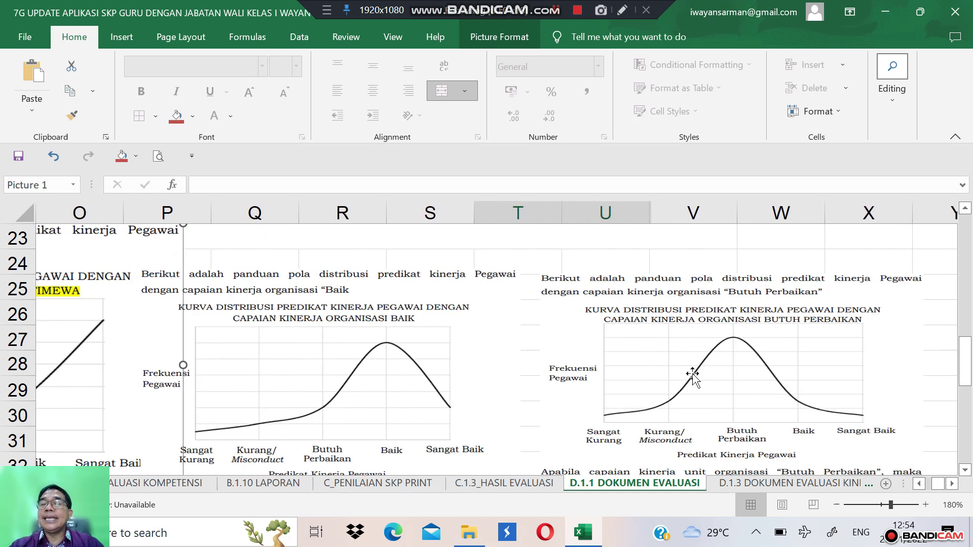
{"action": "scroll", "coordinate": [692, 375], "scroll_direction": "down", "scroll_amount": 2}
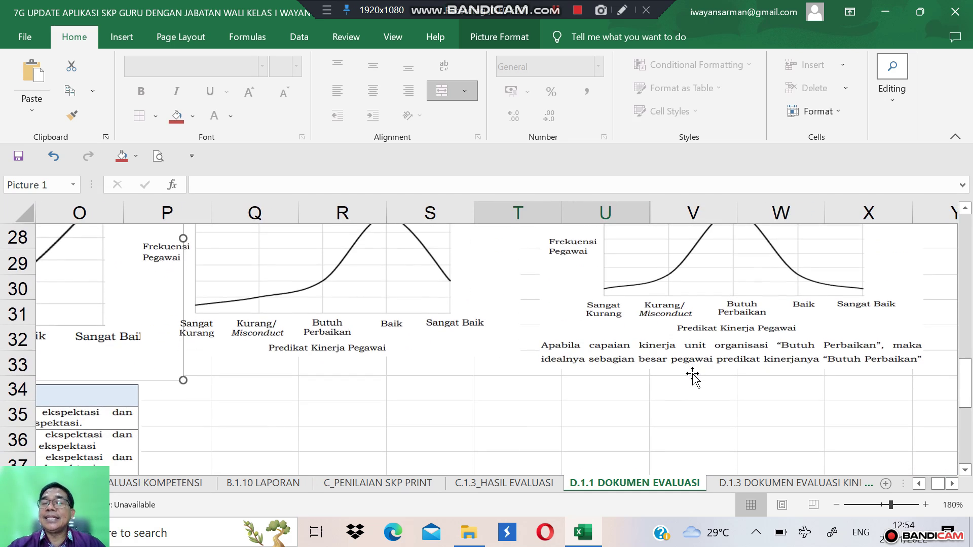
{"action": "scroll", "coordinate": [693, 375], "scroll_direction": "right", "scroll_amount": 4}
{"action": "scroll", "coordinate": [692, 375], "scroll_direction": "left", "scroll_amount": 1}
{"action": "scroll", "coordinate": [692, 375], "scroll_direction": "left", "scroll_amount": 2}
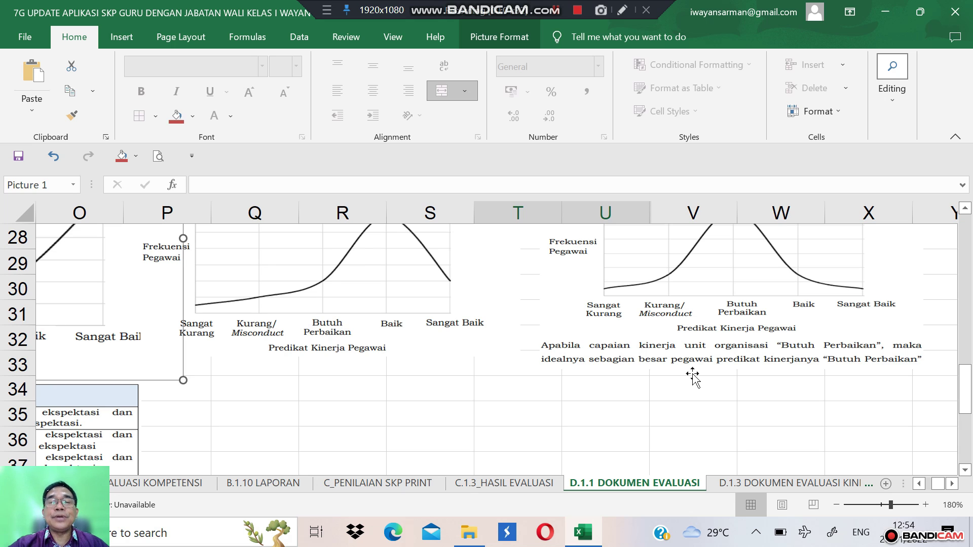
Read the Predikat Kinerja Pegawai explanation table below the Istimewa curve, enlarged, from Sangat Baik to Kurang/Misconduct.
{"action": "scroll", "coordinate": [692, 375], "scroll_direction": "left", "scroll_amount": 6}
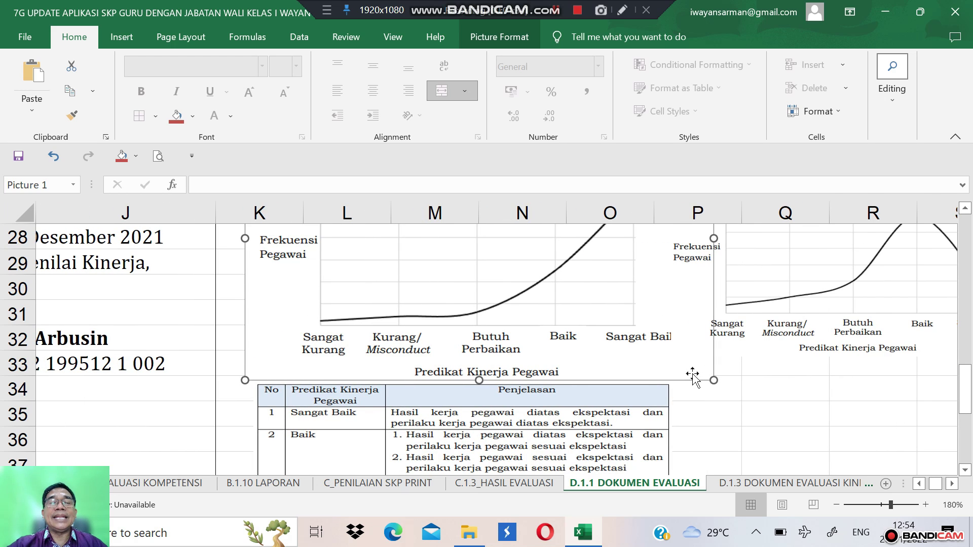
{"action": "scroll", "coordinate": [692, 375], "scroll_direction": "down", "scroll_amount": 1}
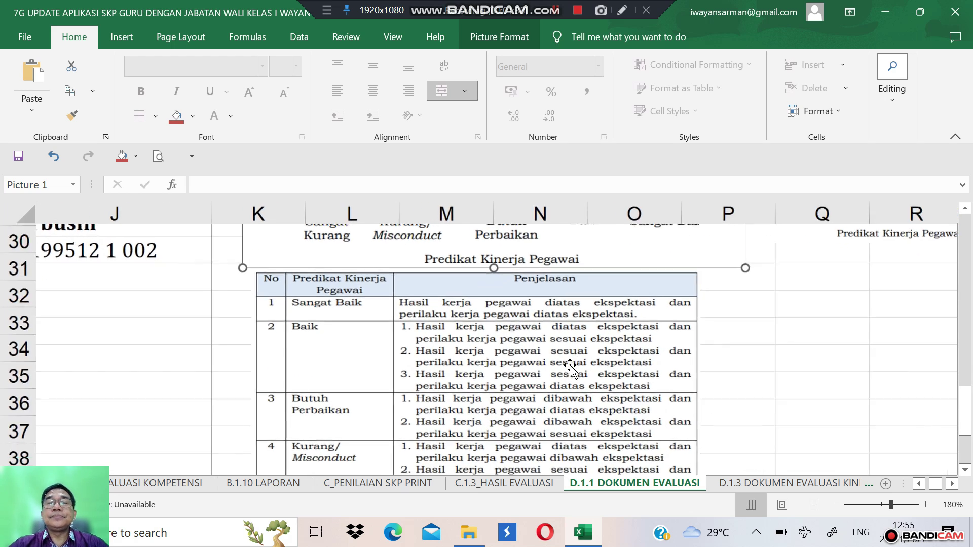
{"action": "scroll", "coordinate": [571, 370], "scroll_direction": "up", "scroll_amount": 4, "text": "ctrl"}
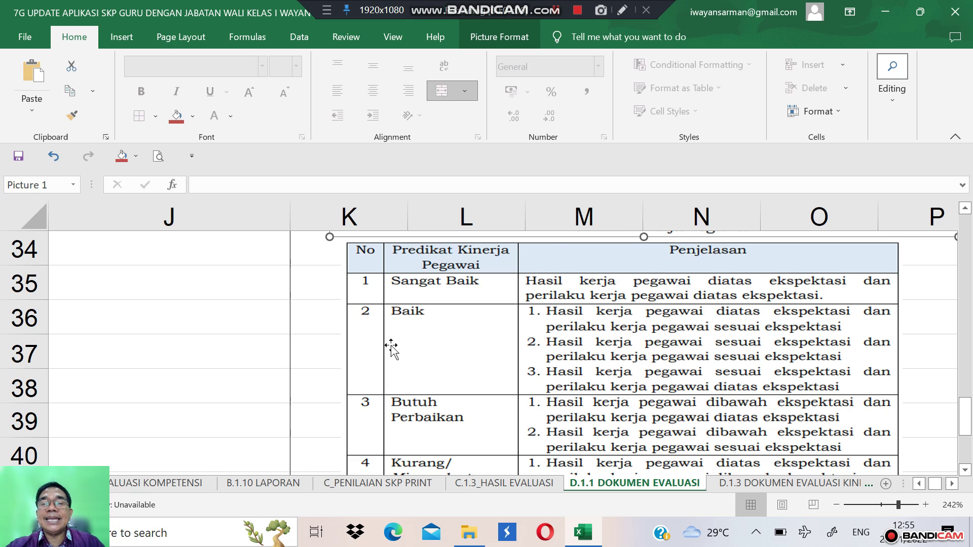
{"action": "scroll", "coordinate": [391, 347], "scroll_direction": "down", "scroll_amount": 1}
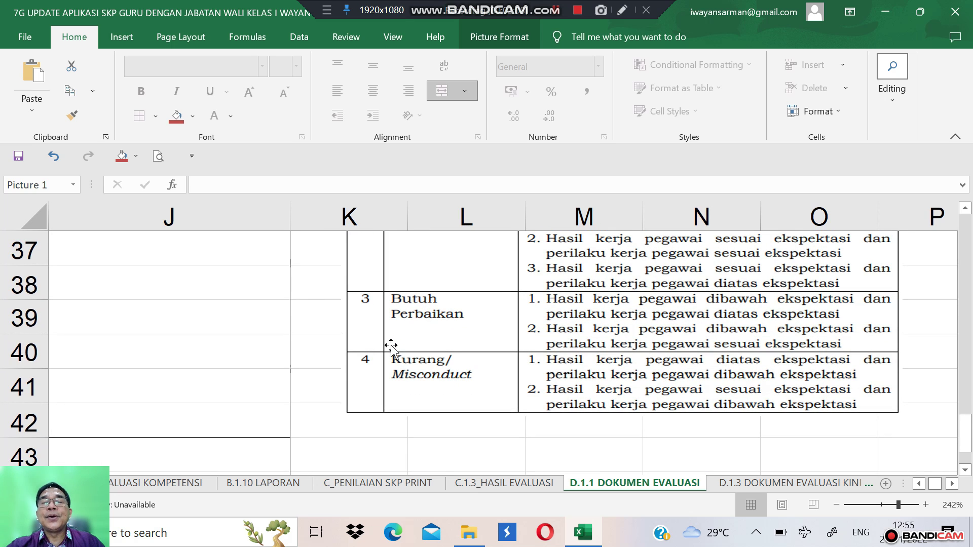
{"action": "scroll", "coordinate": [391, 348], "scroll_direction": "up", "scroll_amount": 1}
{"action": "scroll", "coordinate": [391, 347], "scroll_direction": "down", "scroll_amount": 1}
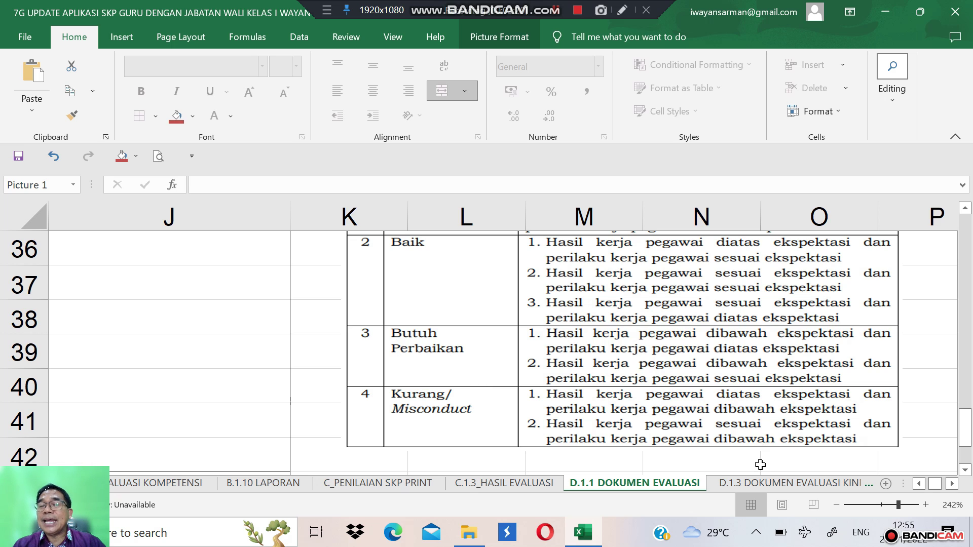
Open the D.1.3 DOKUMEN EVALUASI KINERJA sheet and review it from the title through EVALUASI KINERJA to the signature block.
{"action": "left_click", "coordinate": [757, 488]}
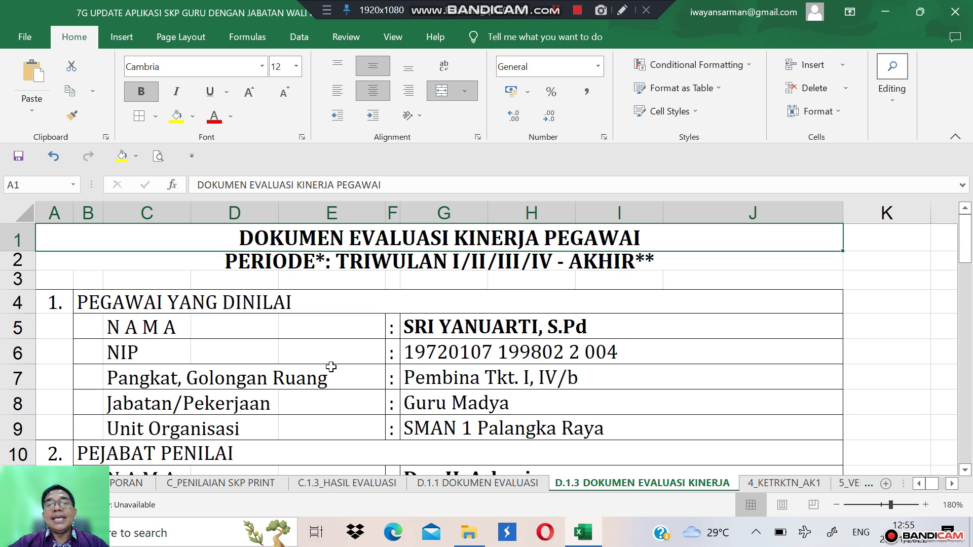
{"action": "scroll", "coordinate": [331, 366], "scroll_direction": "down", "scroll_amount": 5}
{"action": "scroll", "coordinate": [331, 367], "scroll_direction": "down", "scroll_amount": 2}
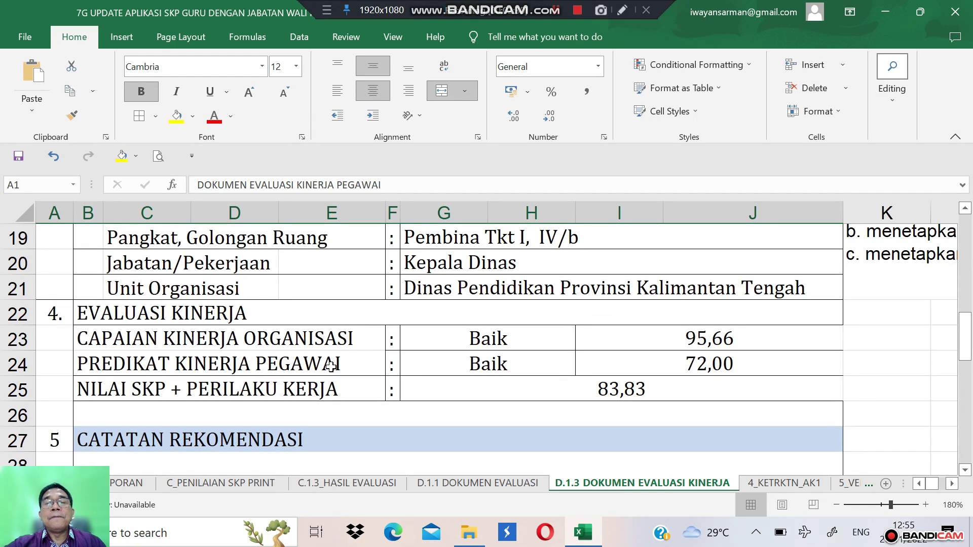
{"action": "scroll", "coordinate": [331, 367], "scroll_direction": "down", "scroll_amount": 3}
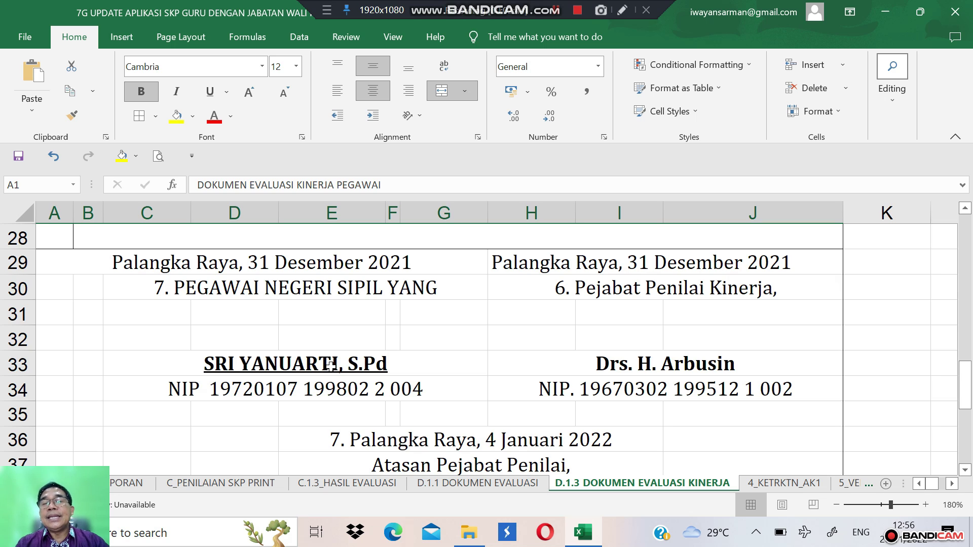
Change the year of the Atasan Pejabat Penilai signing date in E36 so it reads "7. Palangka Raya, 4 Januari 2023".
{"action": "left_click", "coordinate": [385, 434]}
{"action": "left_click", "coordinate": [363, 183]}
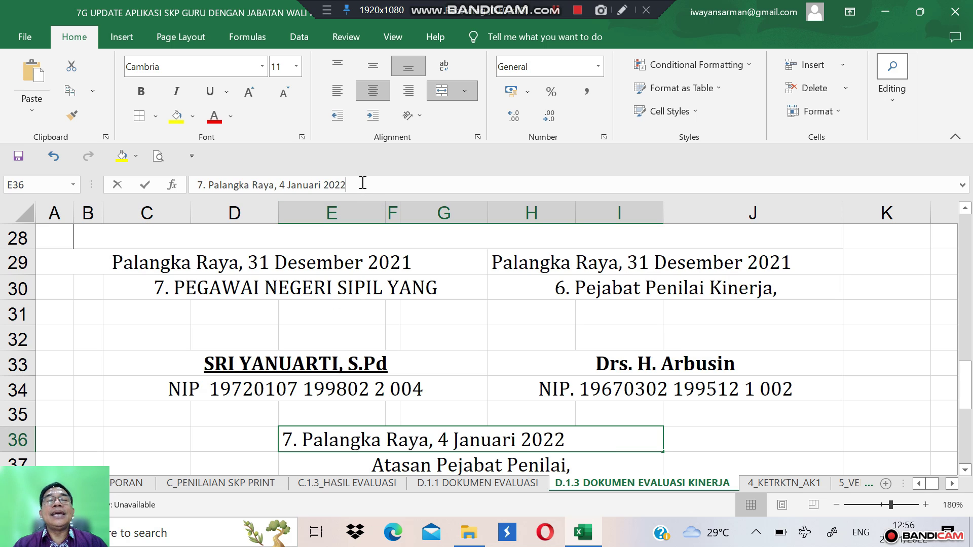
{"action": "key", "text": "BackSpace"}
{"action": "type", "text": "3"}
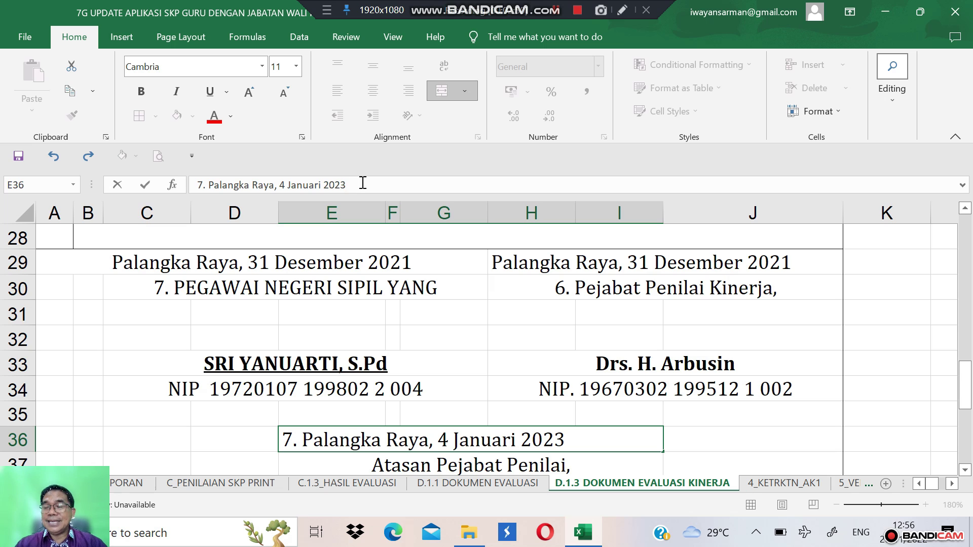
{"action": "key", "text": "Return"}
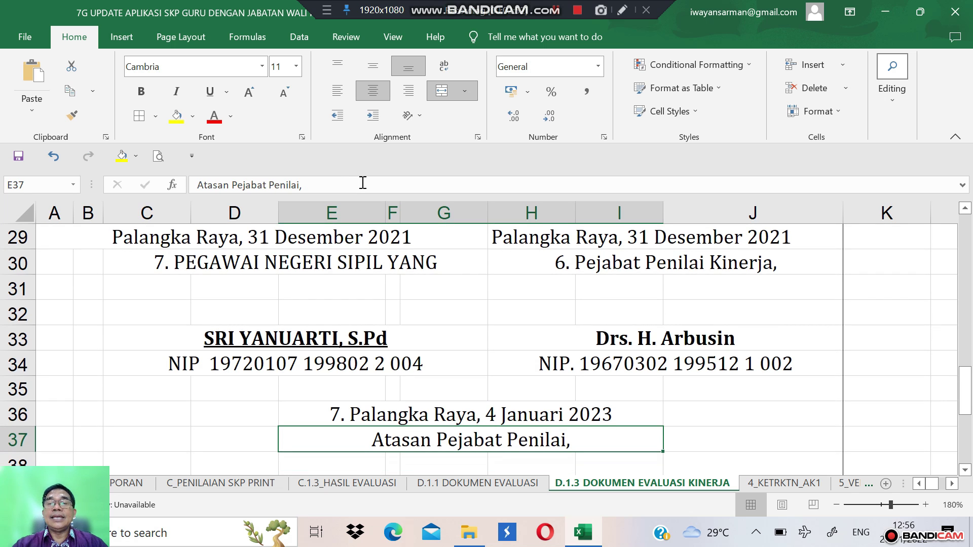
Look over the end and title of the evaluation document, go back to the B.1.10 LAPORAN sheet and open C_PENILAIAN SKP PRINT.
{"action": "scroll", "coordinate": [362, 183], "scroll_direction": "down", "scroll_amount": 1}
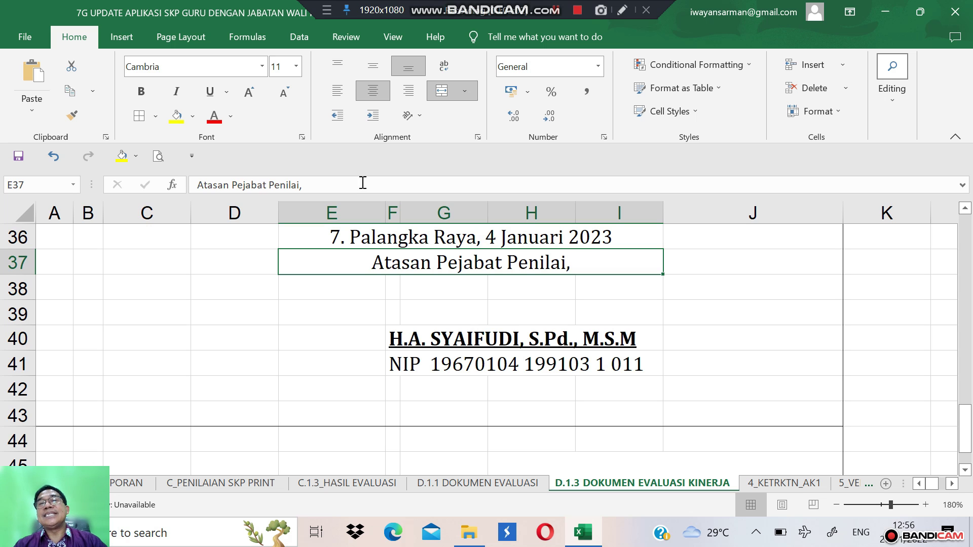
{"action": "scroll", "coordinate": [363, 183], "scroll_direction": "up", "scroll_amount": 12}
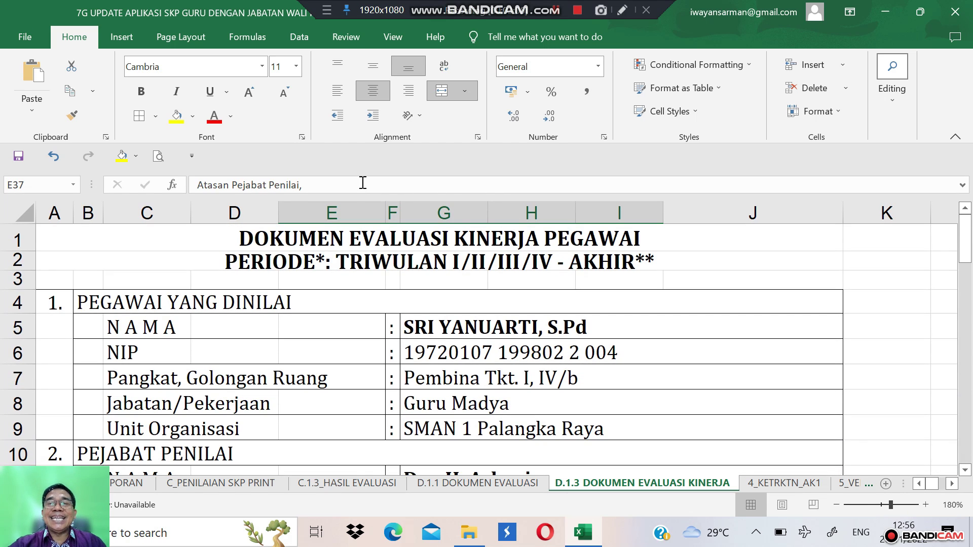
{"action": "key", "text": "ctrl+Page_Up"}
{"action": "key", "text": "ctrl+Page_Up"}
{"action": "key", "text": "ctrl+Page_Up"}
{"action": "key", "text": "ctrl+Page_Up"}
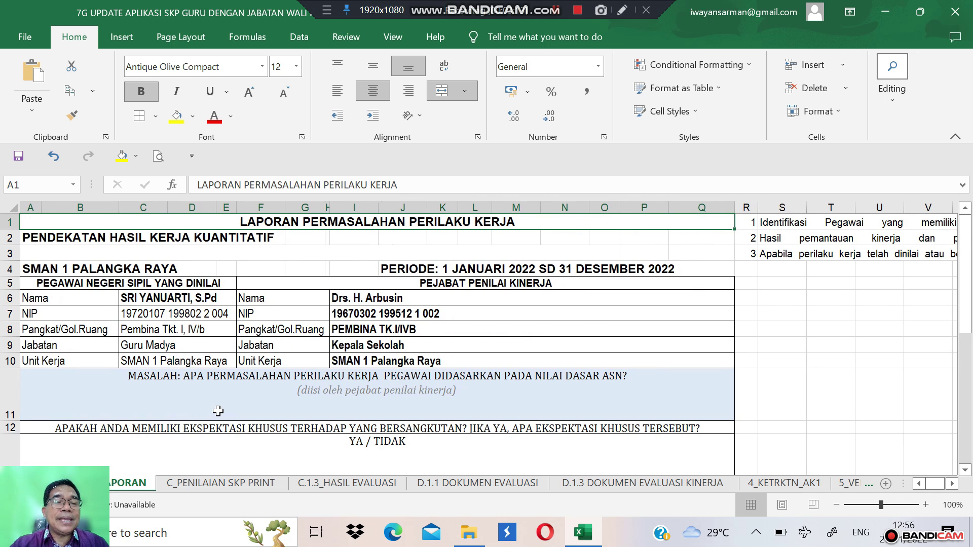
{"action": "left_click", "coordinate": [205, 482]}
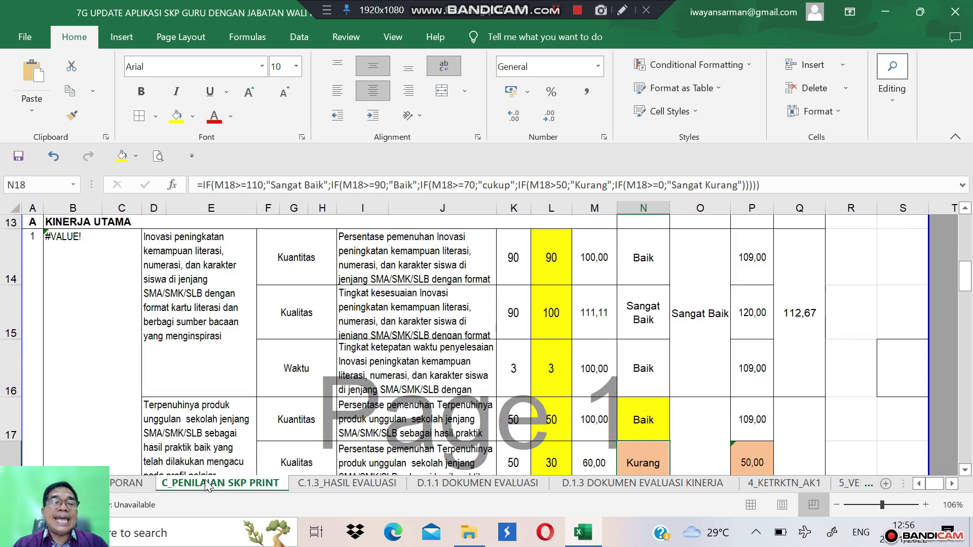